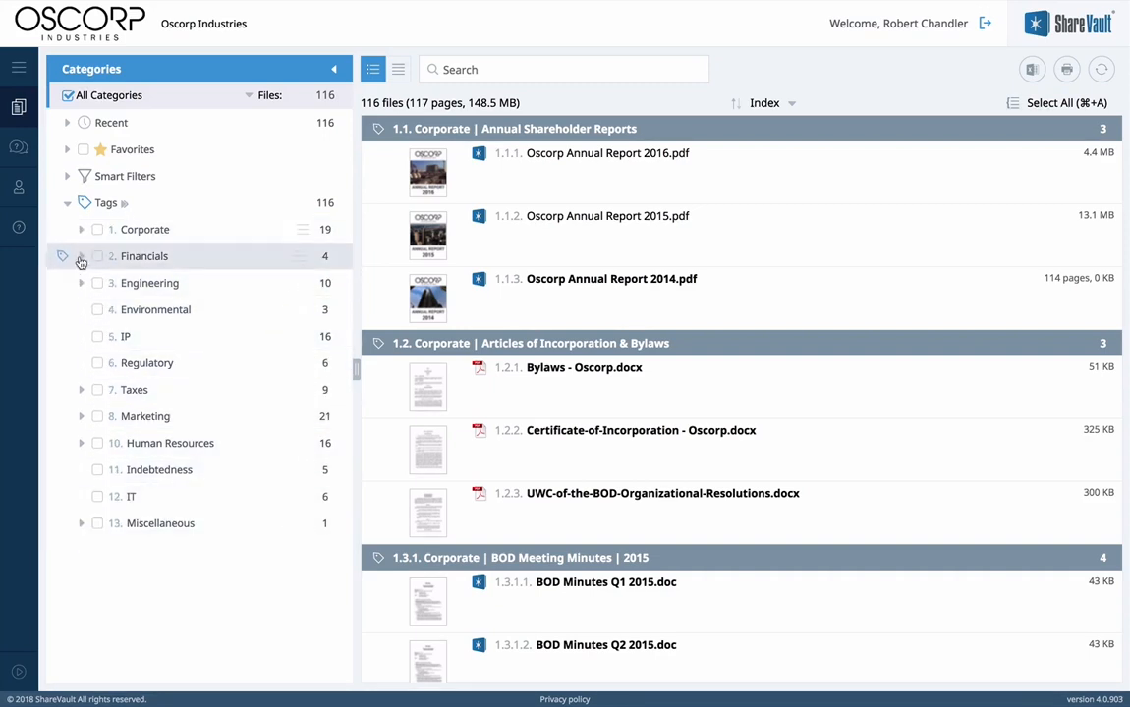
# Step: Expand Marketing and its Collateral subtag to reveal Brochures and Graphics/Logos
pyautogui.click(82, 416)
pyautogui.click(95, 469)
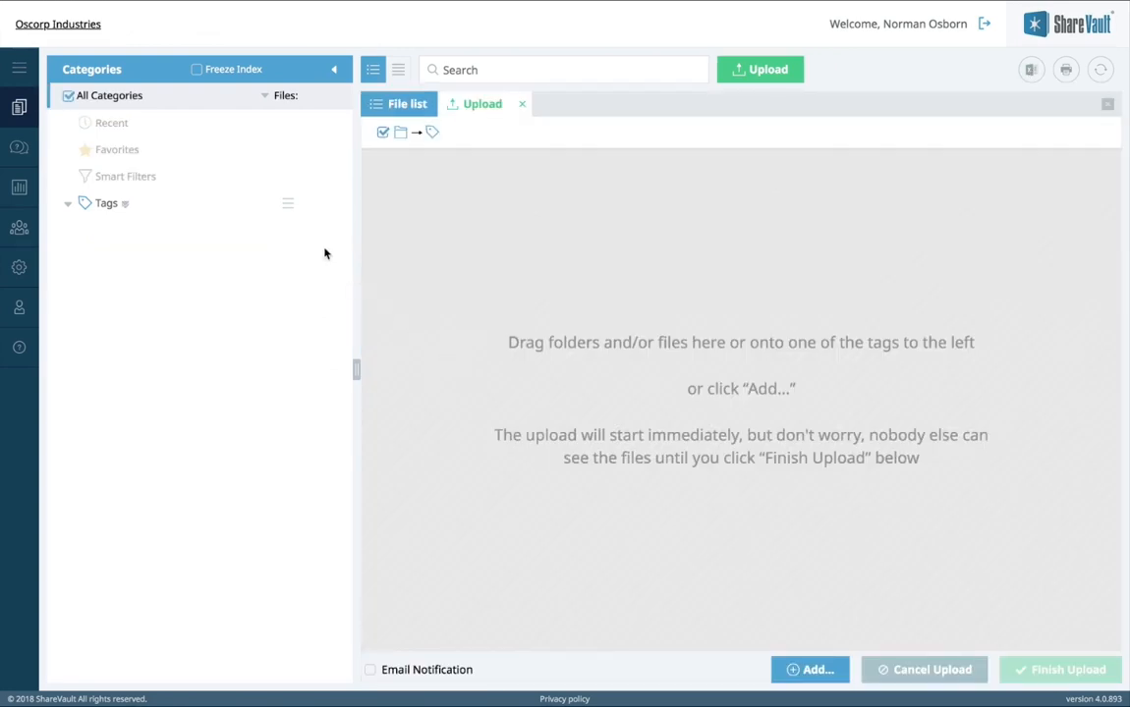
# Step: Add the top-level tags Corporate, Financial and Intellectual Property
pyautogui.click(290, 211)
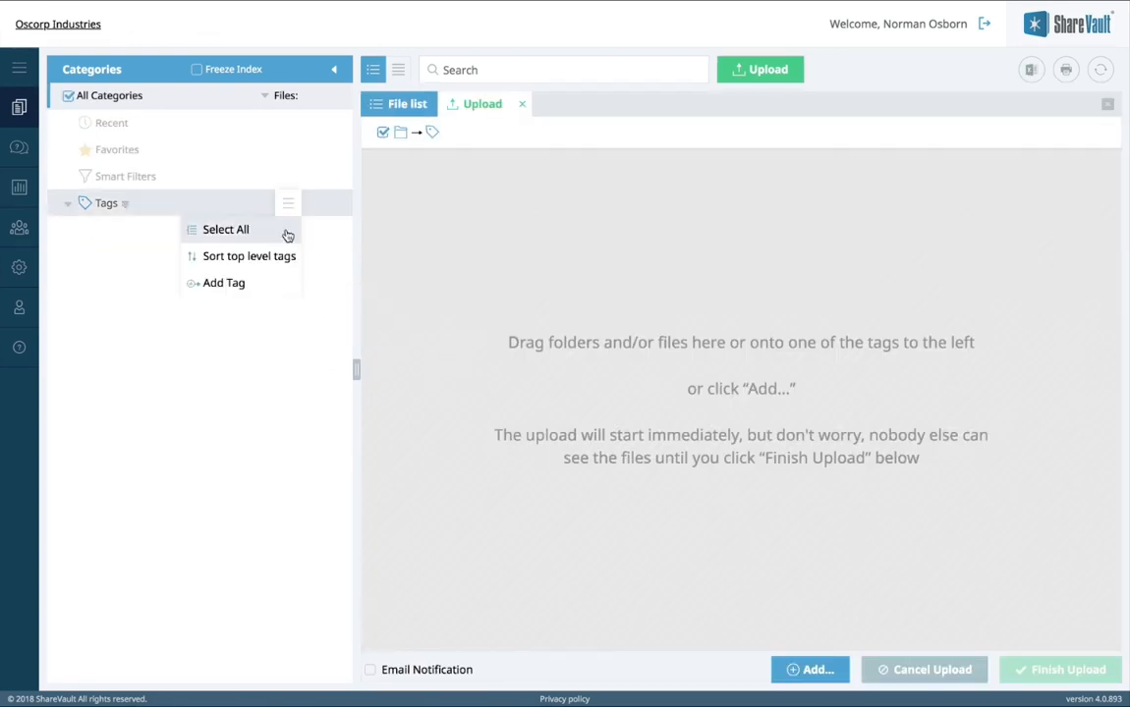
pyautogui.click(276, 284)
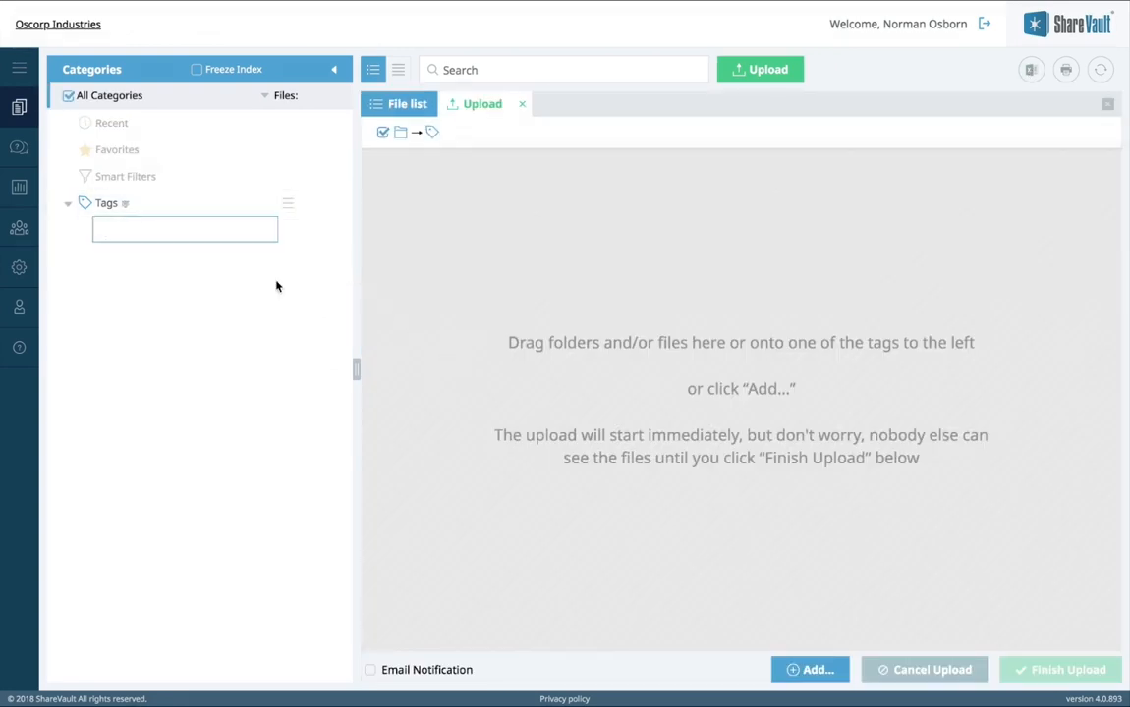
pyautogui.write('Corporate')
pyautogui.press('Return')
pyautogui.write('Fi')
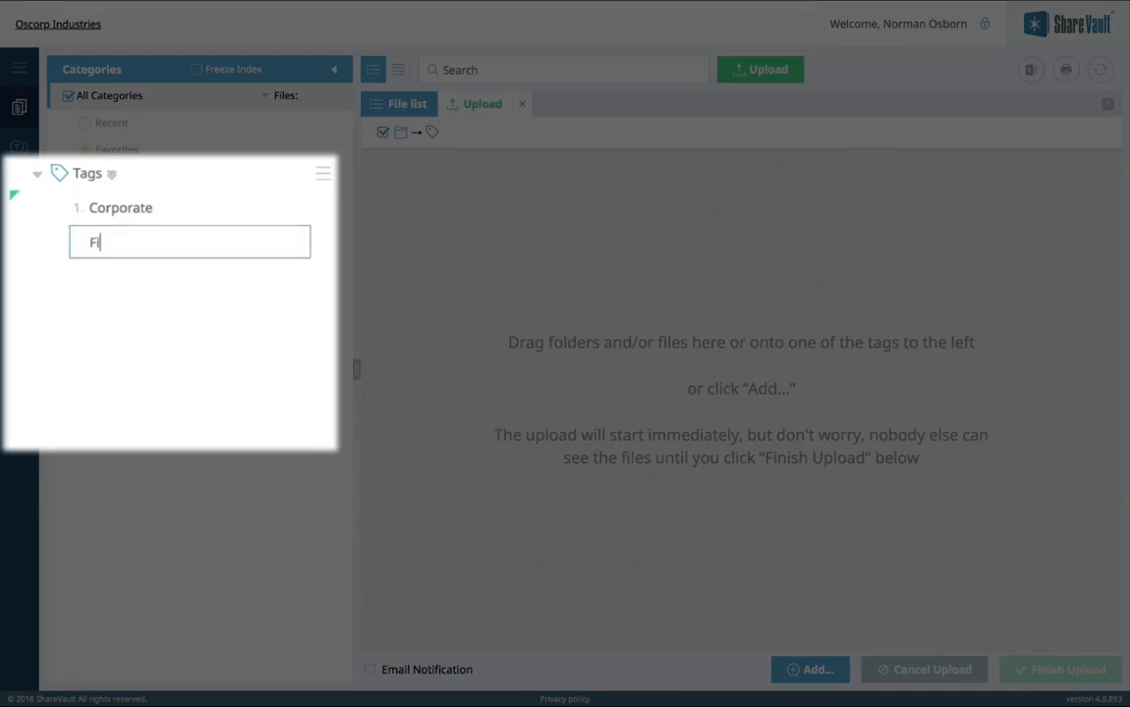
pyautogui.write('nancial')
pyautogui.press('Return')
pyautogui.write('Intellectua')
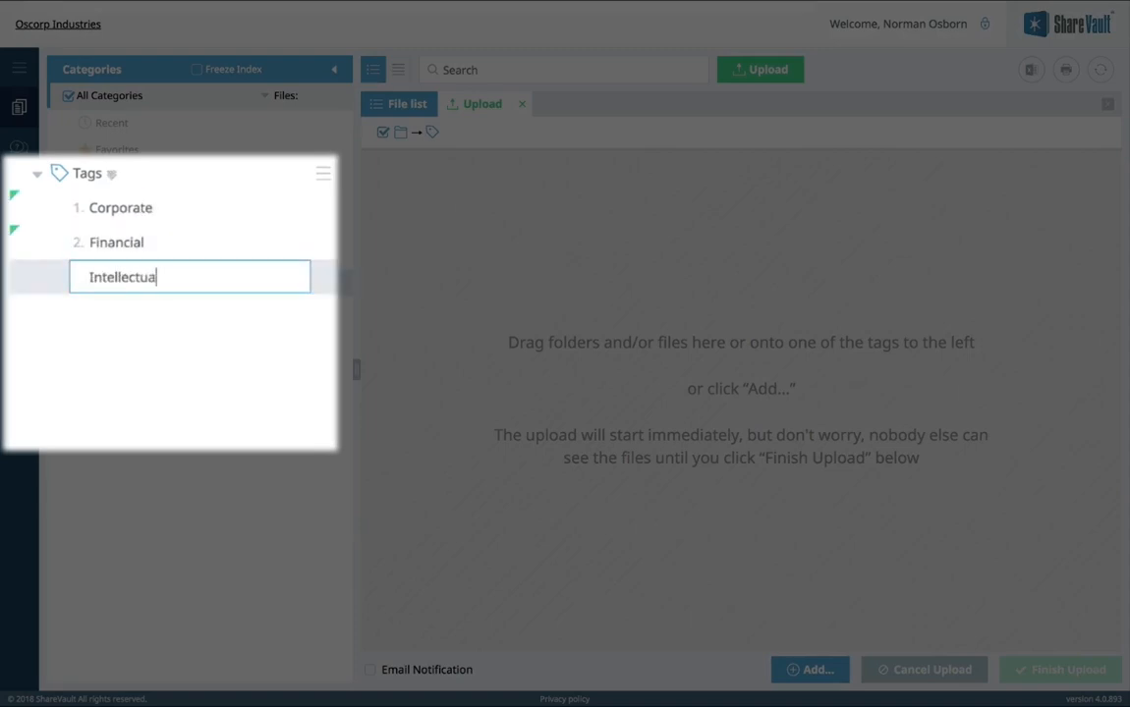
pyautogui.write('l Property')
pyautogui.press('Return')
# Step: Add subtags Patents Issued and Patents Pending under Intellectual Property, then top-level Regulatory
pyautogui.press('Tab')
pyautogui.write('Patents Issued')
pyautogui.press('Return')
pyautogui.write('Patents')
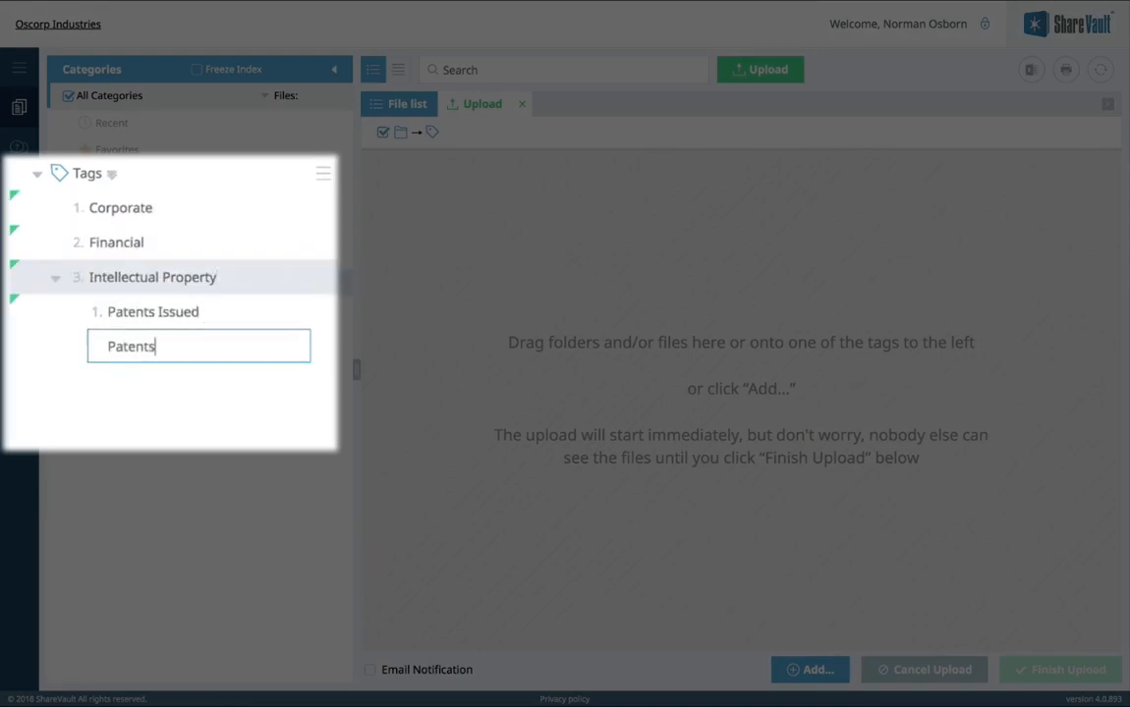
pyautogui.write(' Pending')
pyautogui.press('Return')
pyautogui.hotkey('shift', 'Tab')
pyautogui.write('Regulatory')
pyautogui.press('Return')
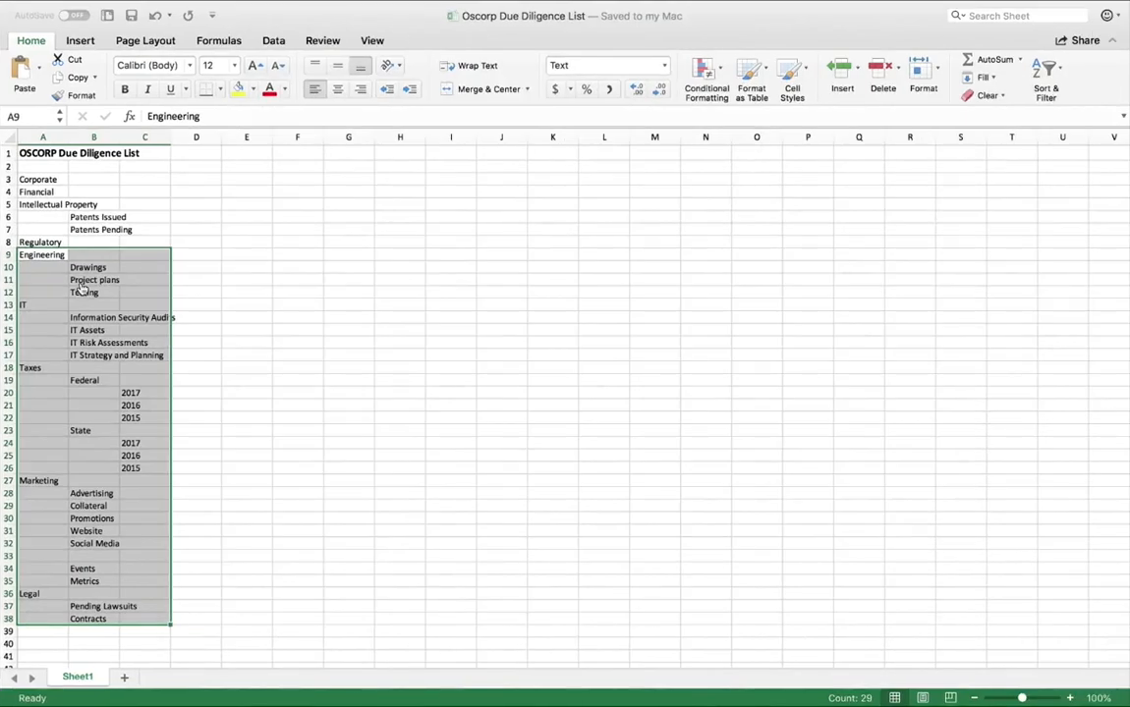
# Step: Copy the selected A9:C38 tag outline, Engineering through Contracts, in Excel
pyautogui.rightClick(81, 287)
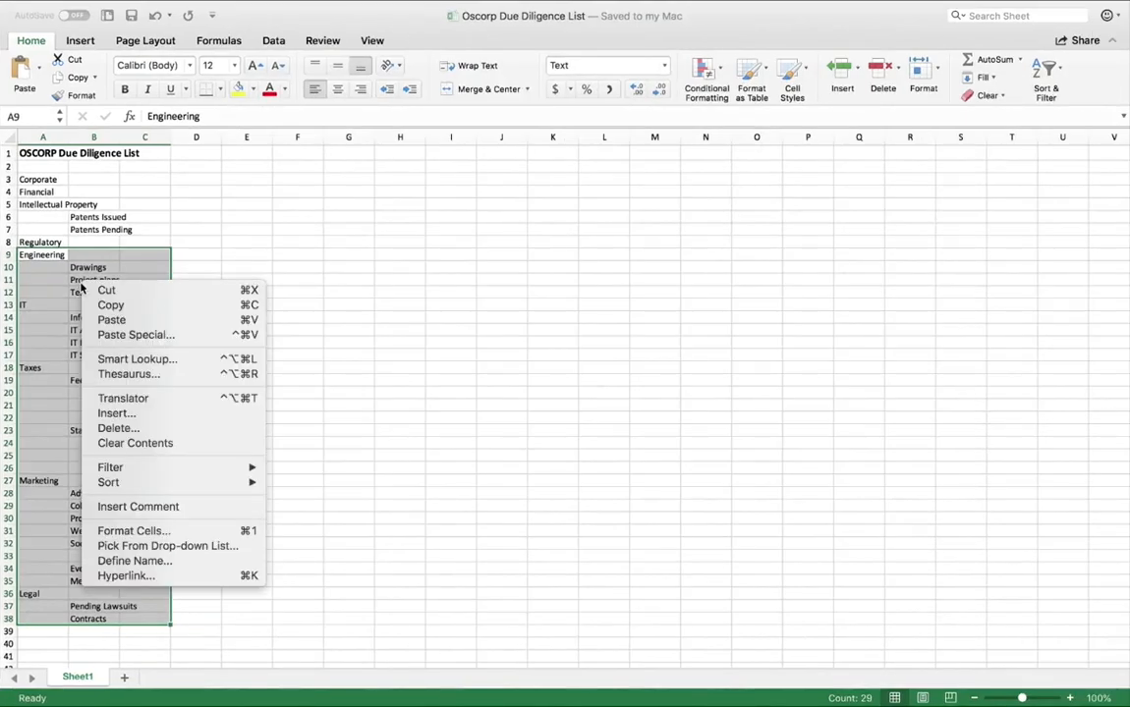
pyautogui.click(110, 304)
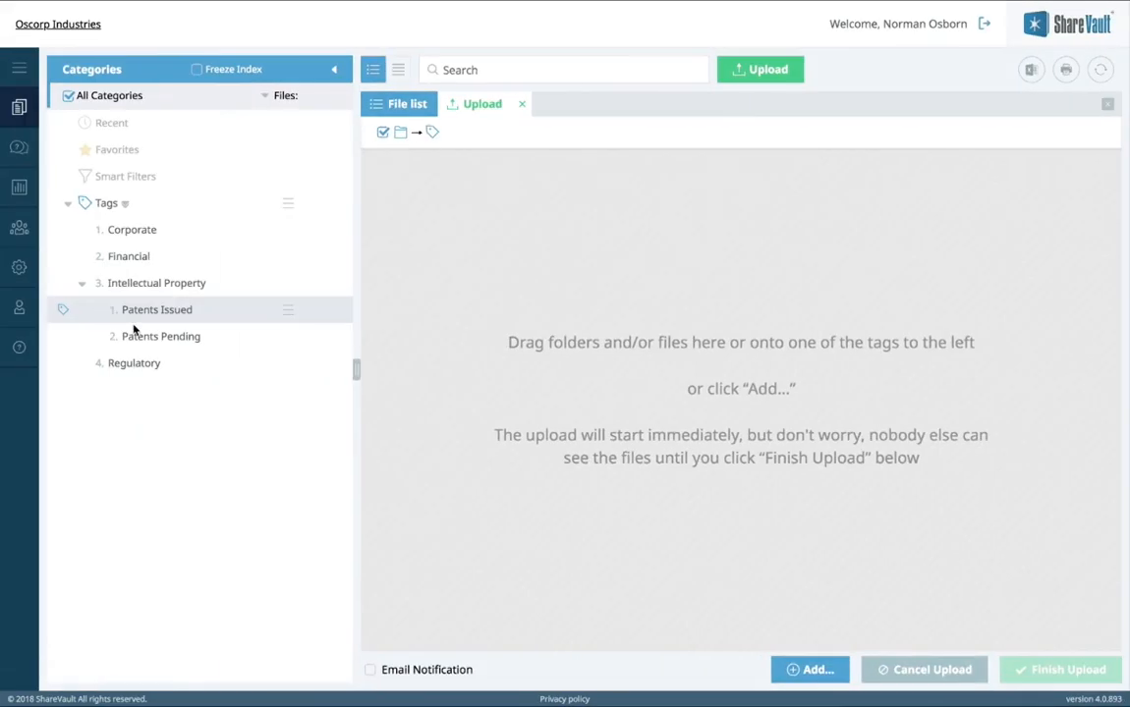
# Step: Paste the copied outline as new tags after Regulatory and confirm creating the five tag groups
pyautogui.click(288, 362)
pyautogui.moveTo(294, 537)
pyautogui.click(339, 537)
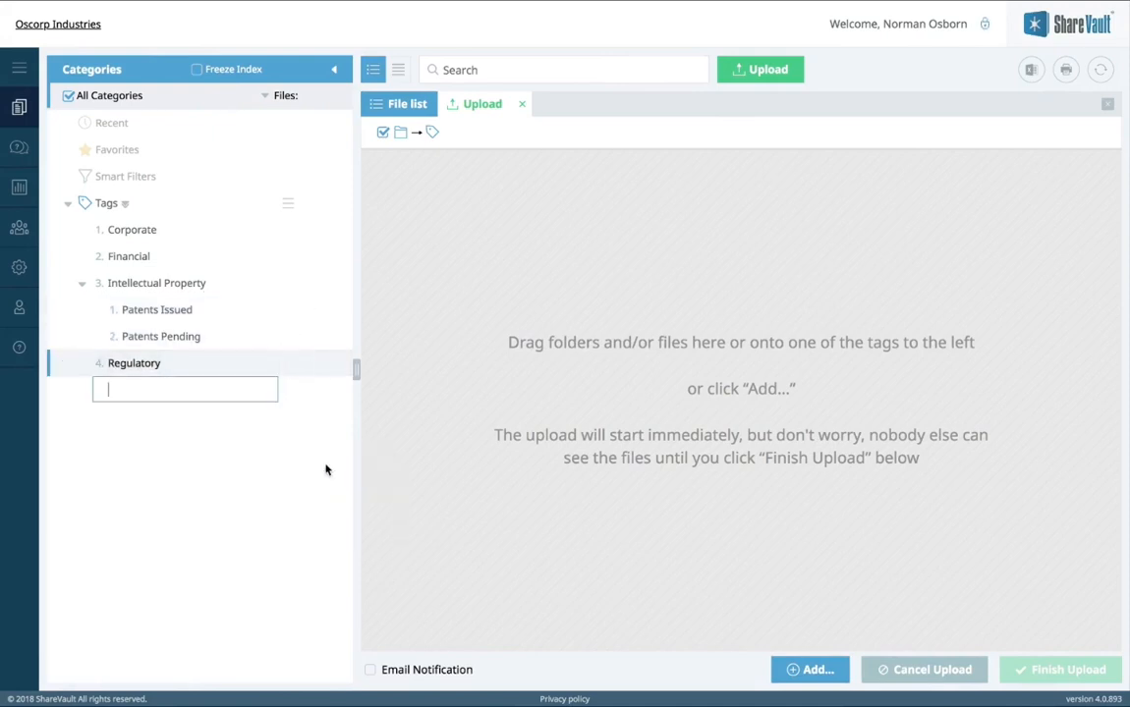
pyautogui.hotkey('ctrl', 'v')
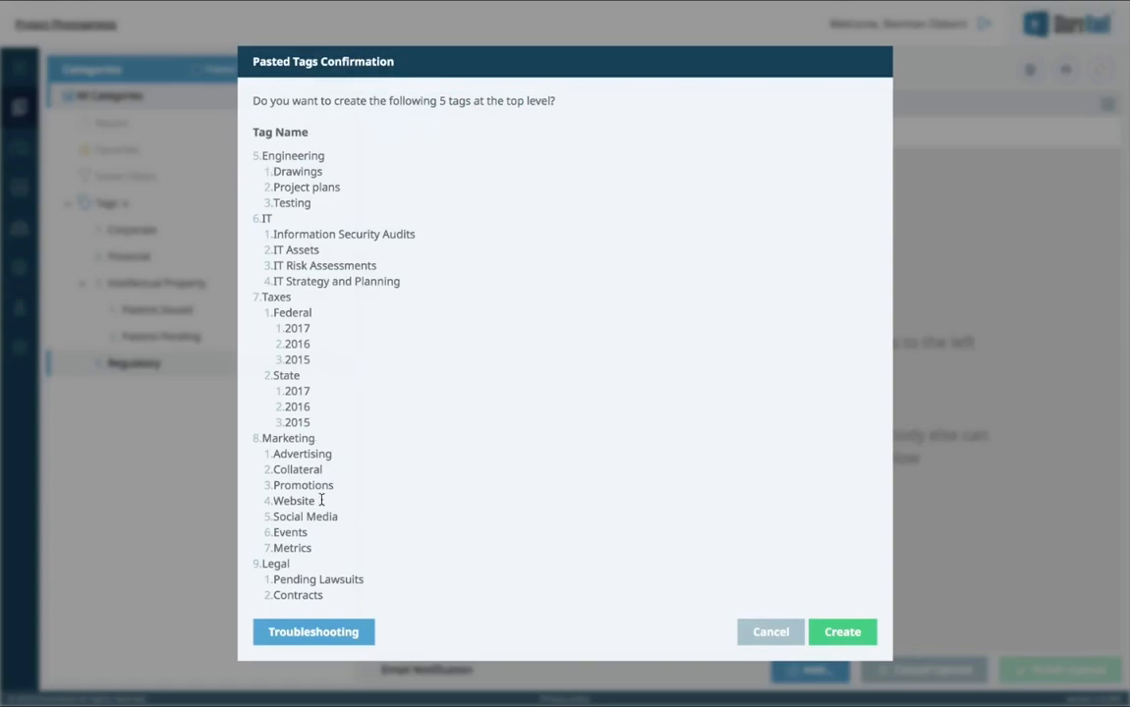
pyautogui.click(841, 629)
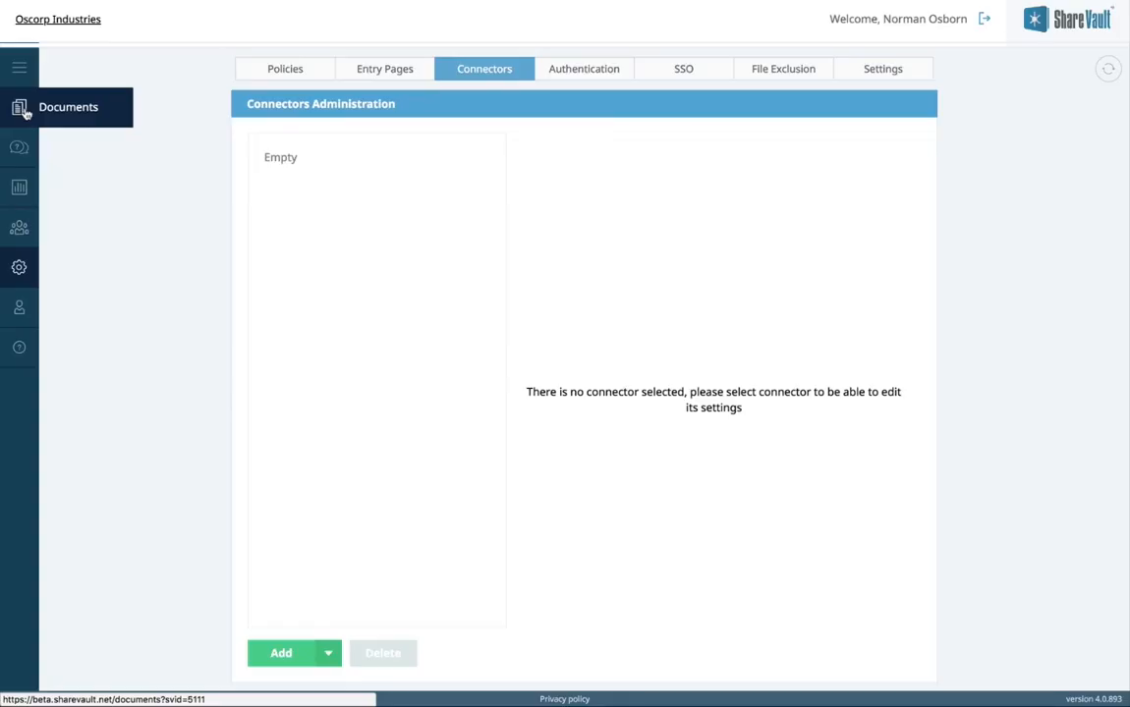
pyautogui.click(18, 106)
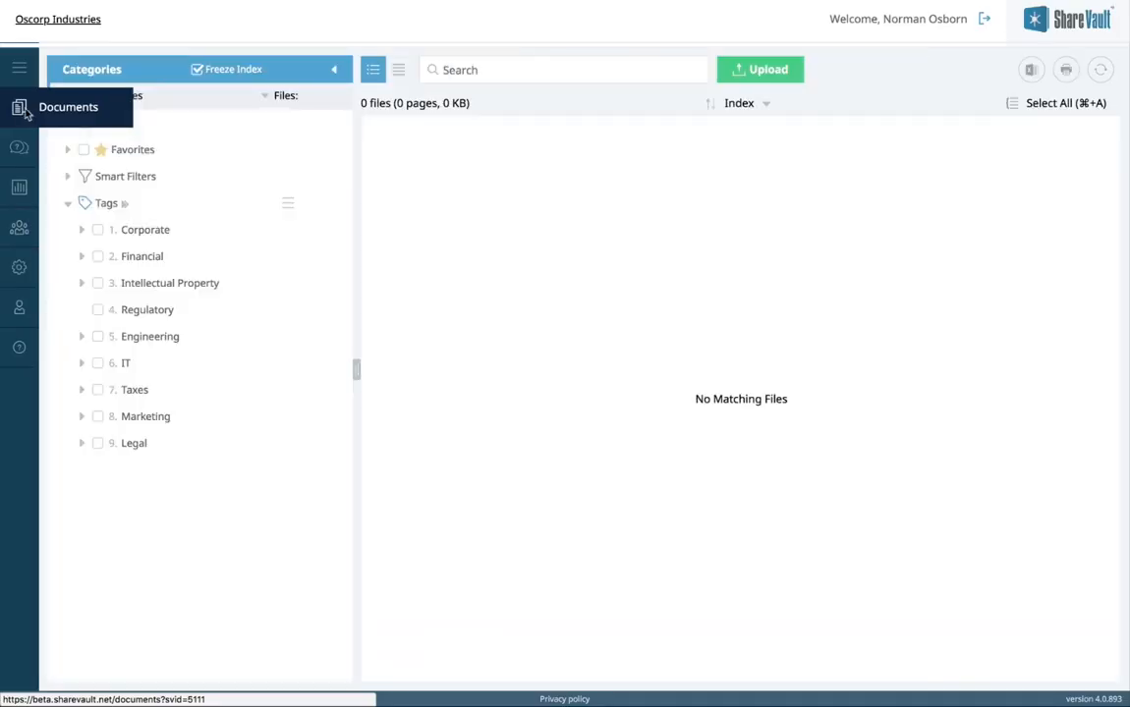
# Step: Start an upload by dragging the eleven folders (103 files) from Finder into the drop zone
pyautogui.click(743, 72)
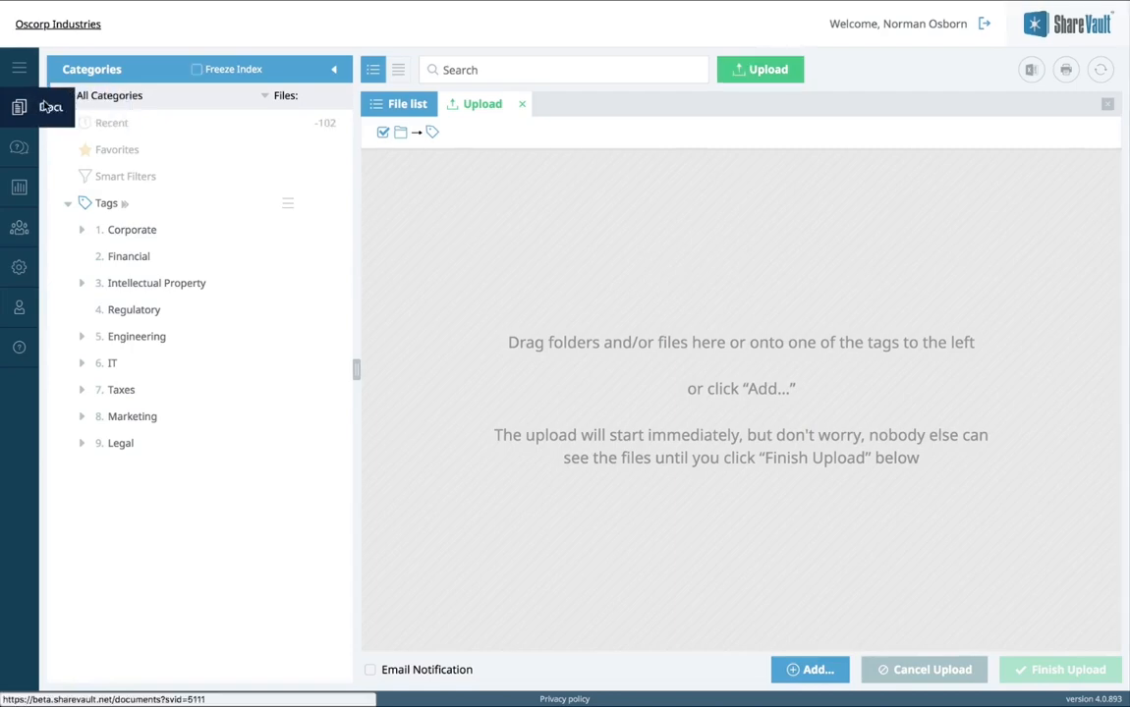
pyautogui.hotkey('ctrl', 'Right')
pyautogui.moveTo(44, 101); pyautogui.dragTo(664, 396)
pyautogui.hotkey('ctrl', 'Left')
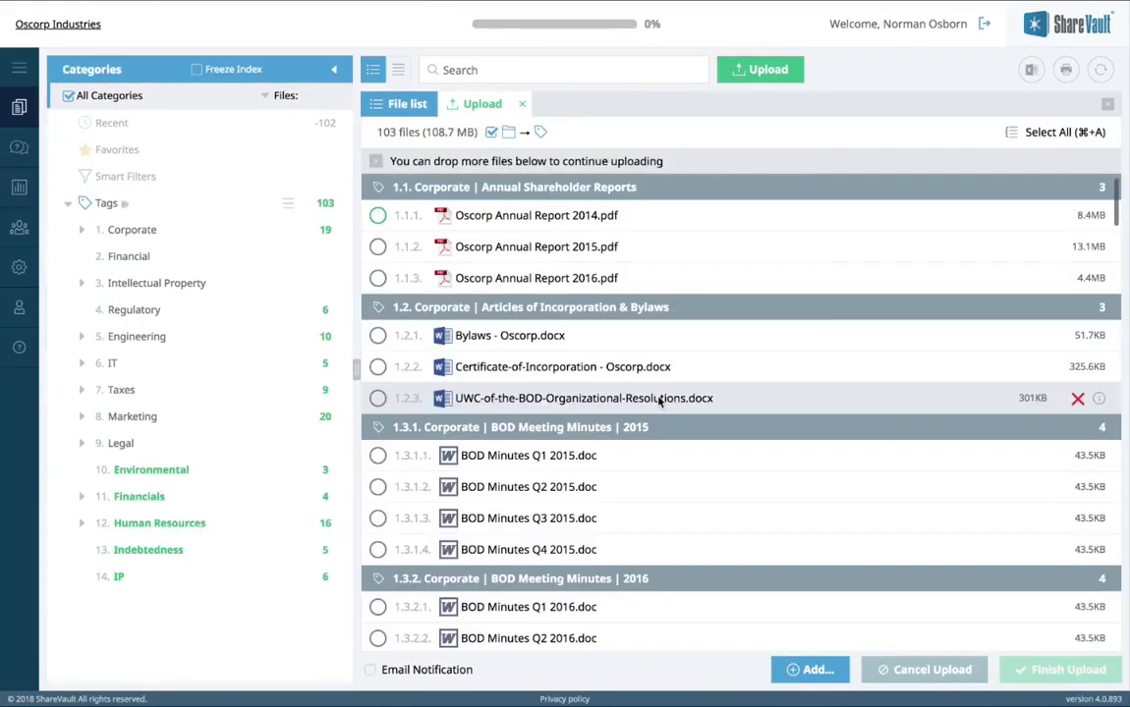
# Step: Cancel the running upload and confirm the cancellation
pyautogui.moveTo(562, 31)
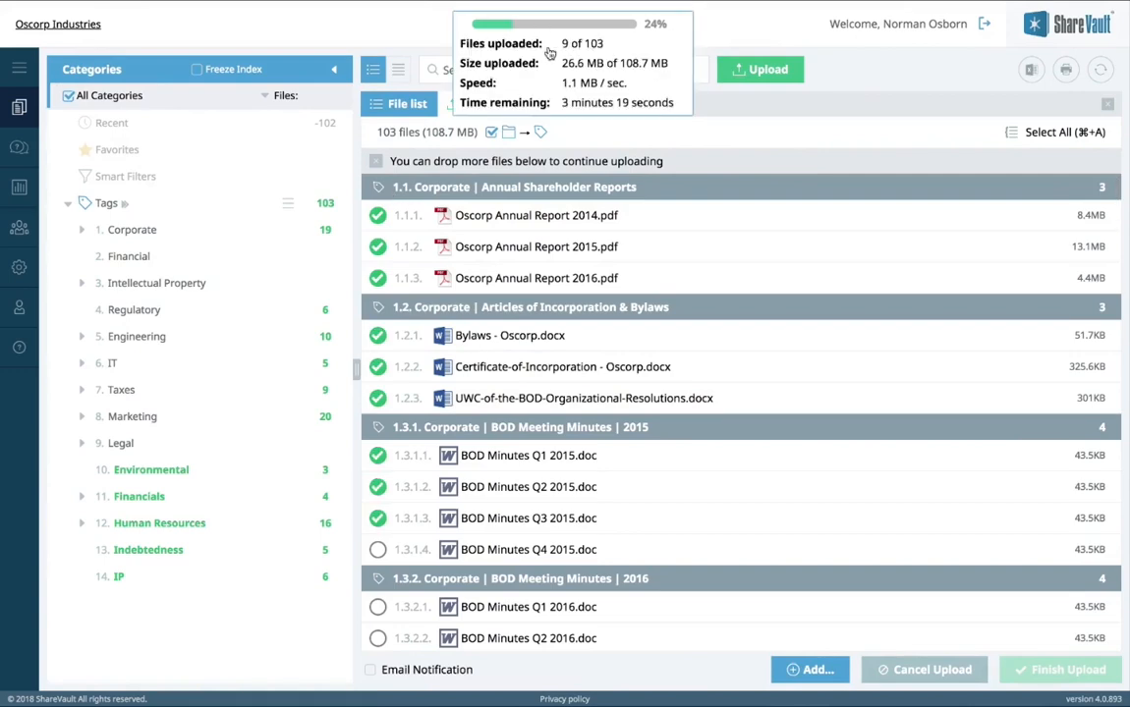
pyautogui.click(955, 672)
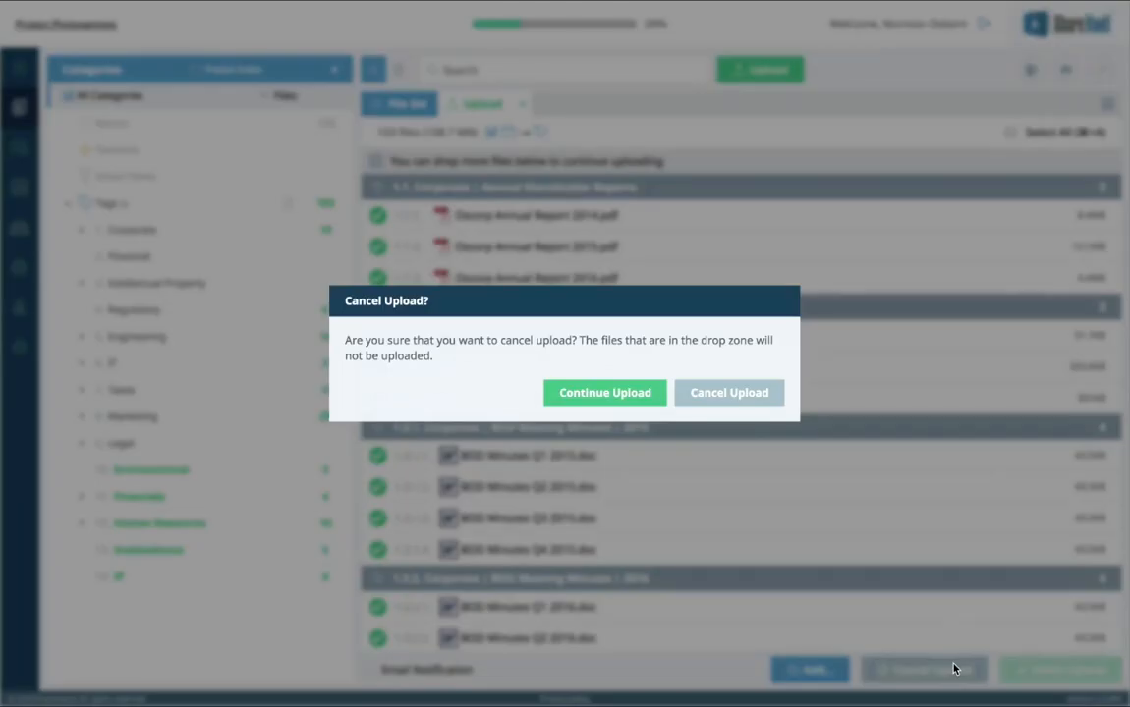
pyautogui.click(725, 394)
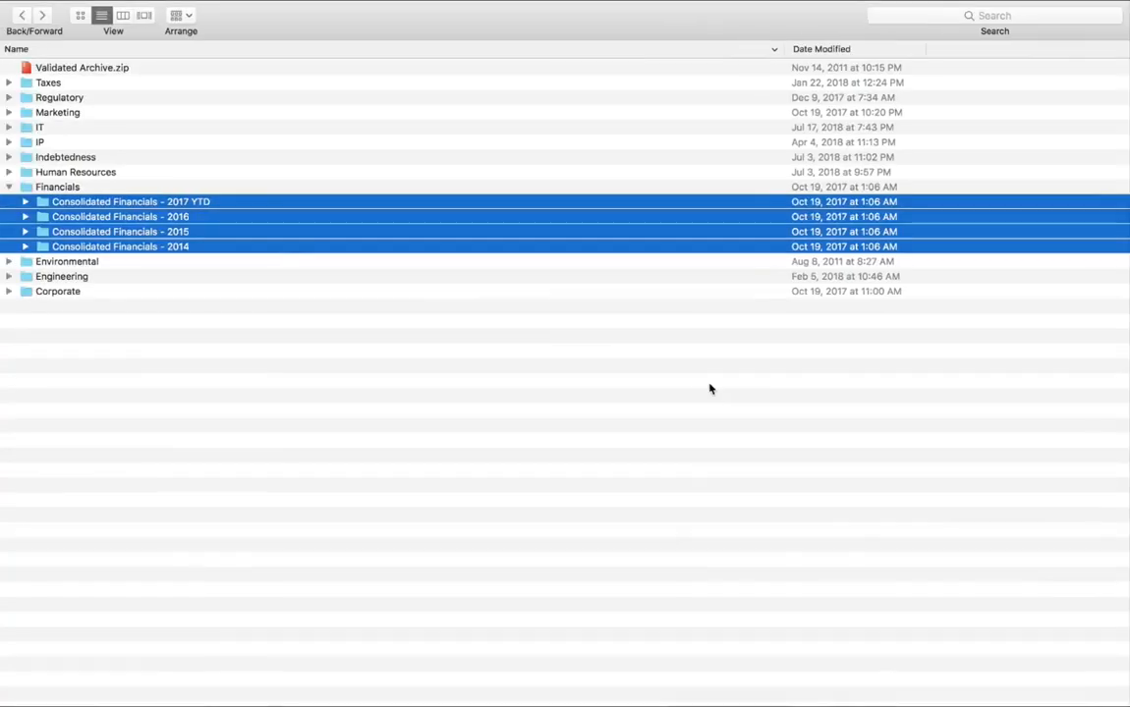
# Step: Drag the four Consolidated Financials folders onto the 2. Financial tag as separate subtags
pyautogui.moveTo(208, 231); pyautogui.dragTo(325, 270)
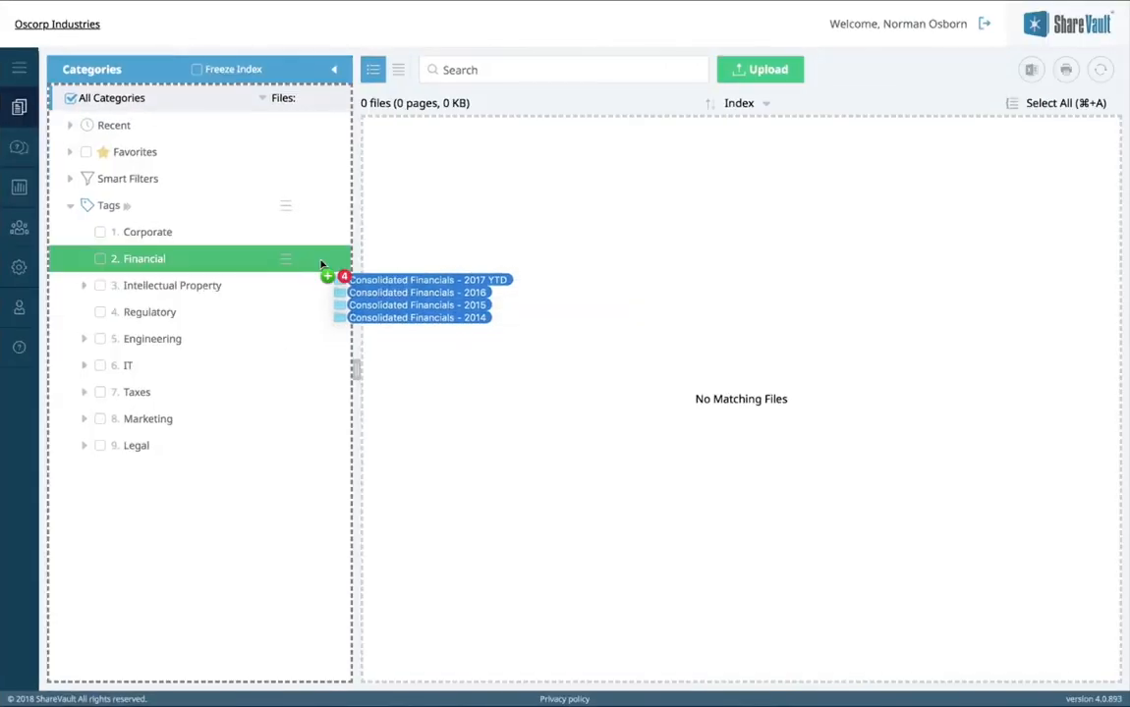
pyautogui.moveTo(321, 263); pyautogui.dragTo(320, 262)
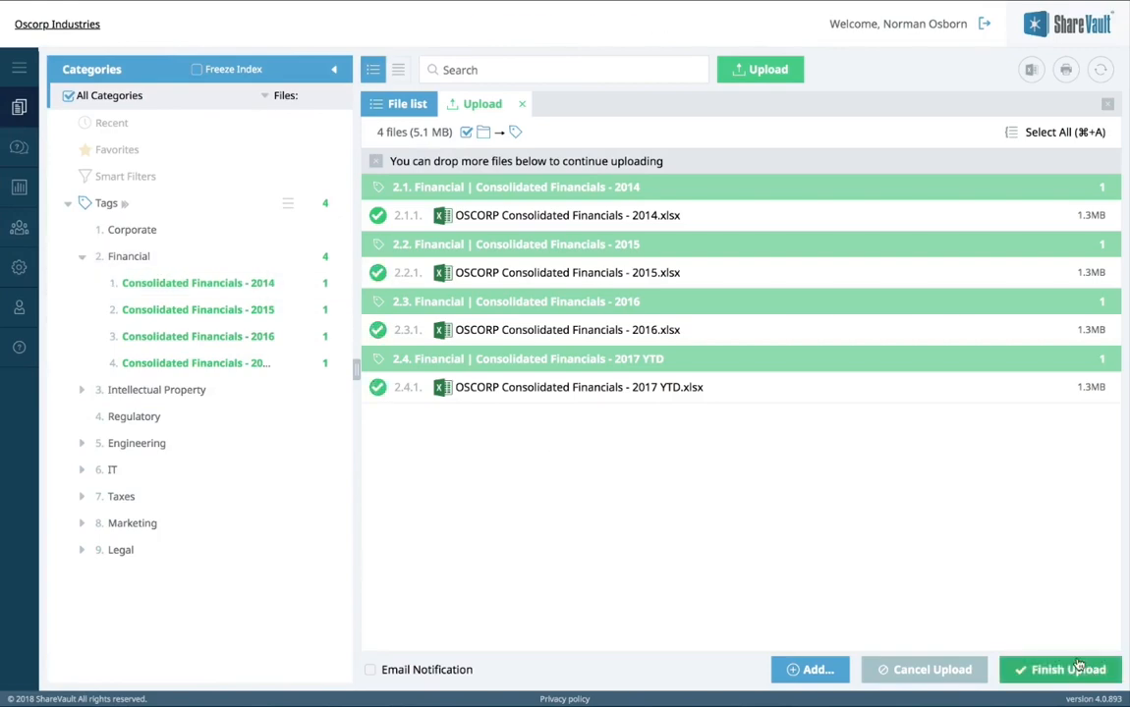
# Step: Finish the Consolidated Financials upload, view the Indebtedness tag description, then finalize the 26-file upload
pyautogui.click(1078, 667)
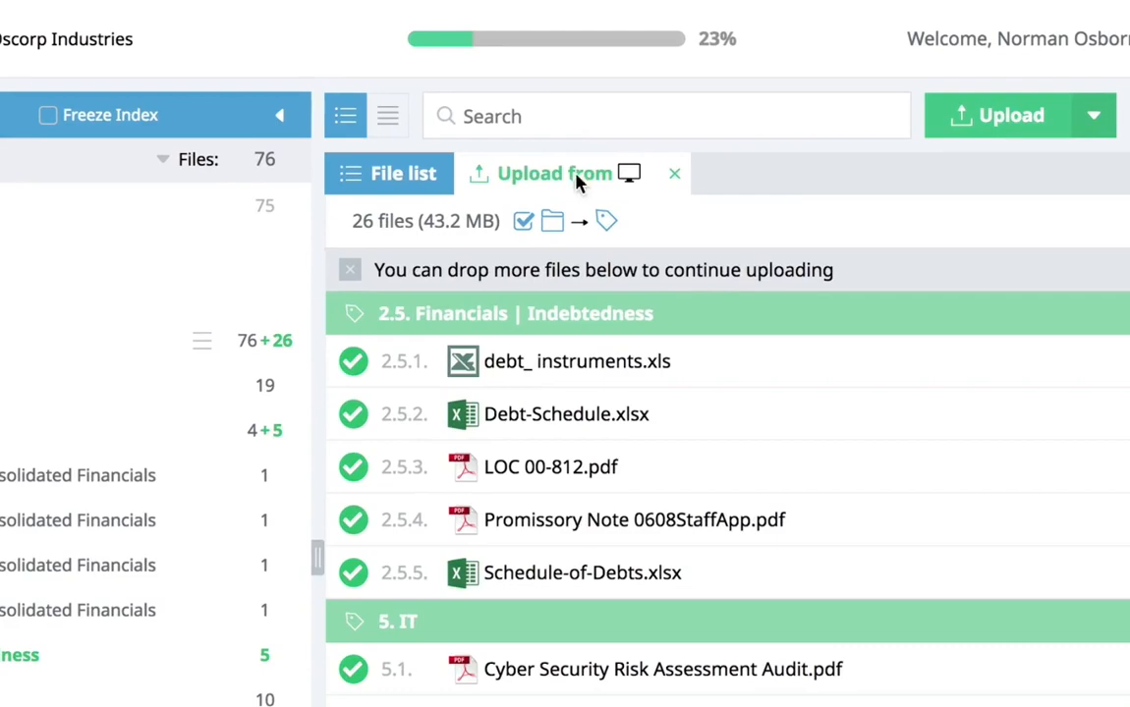
pyautogui.moveTo(519, 30)
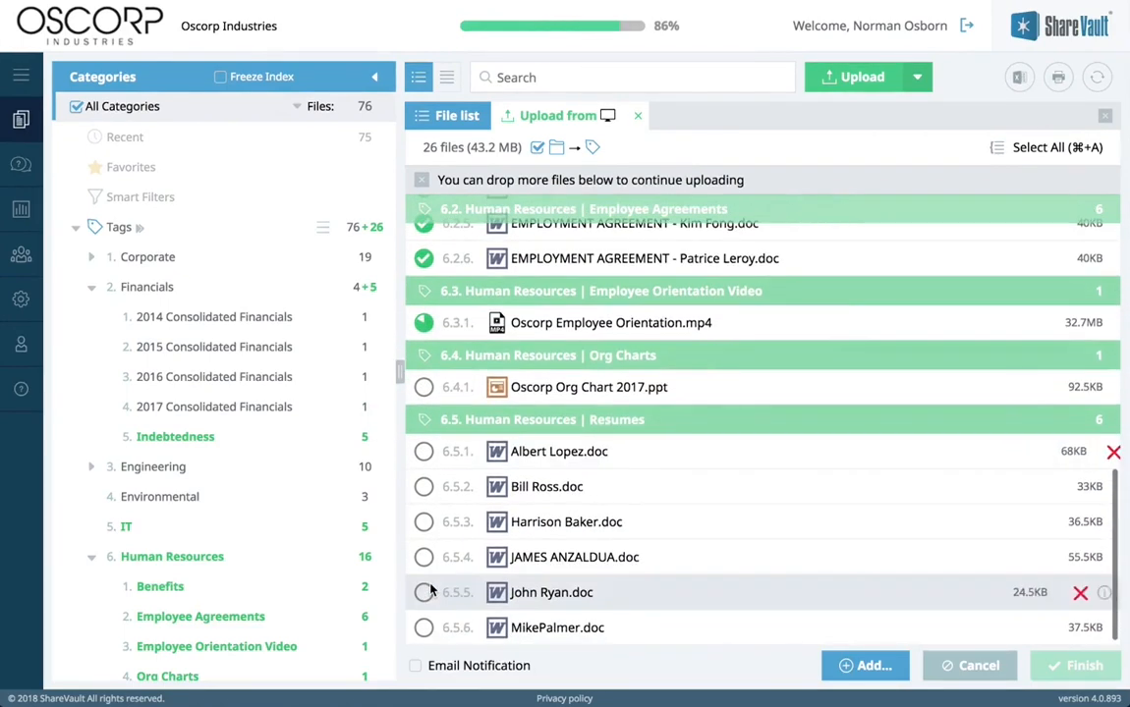
pyautogui.click(167, 437)
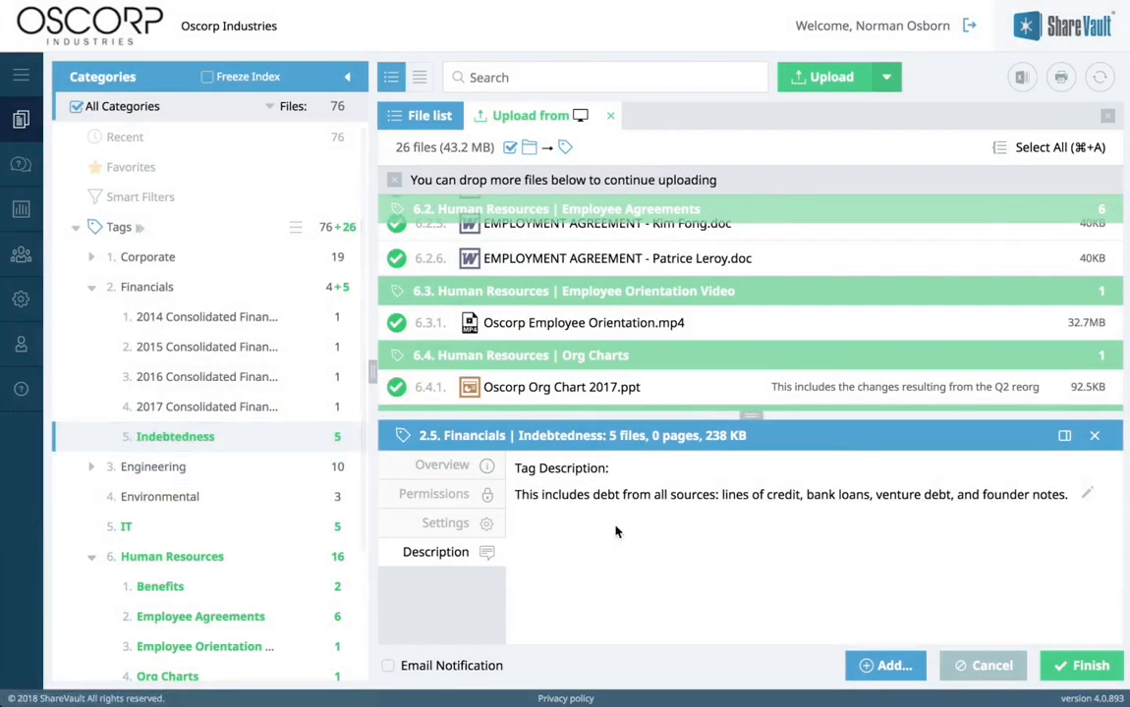
pyautogui.click(1056, 668)
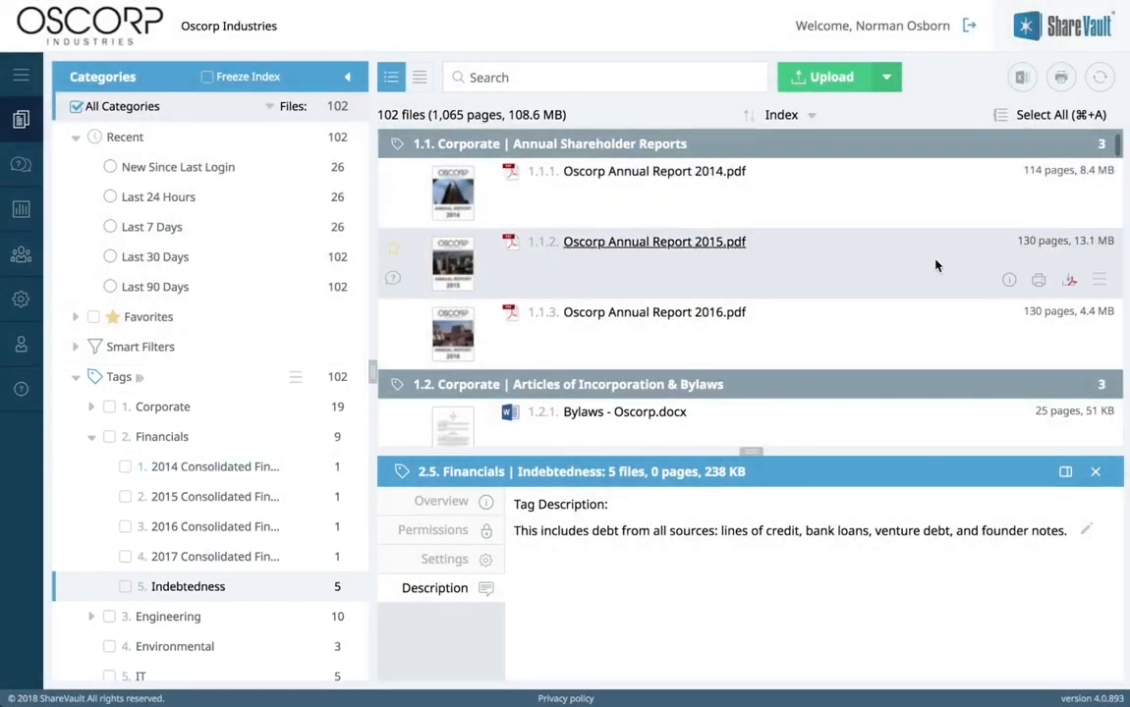
# Step: Scroll down and back up through the file list
pyautogui.scroll(-3, 936, 265)
pyautogui.scroll(3, 936, 265)
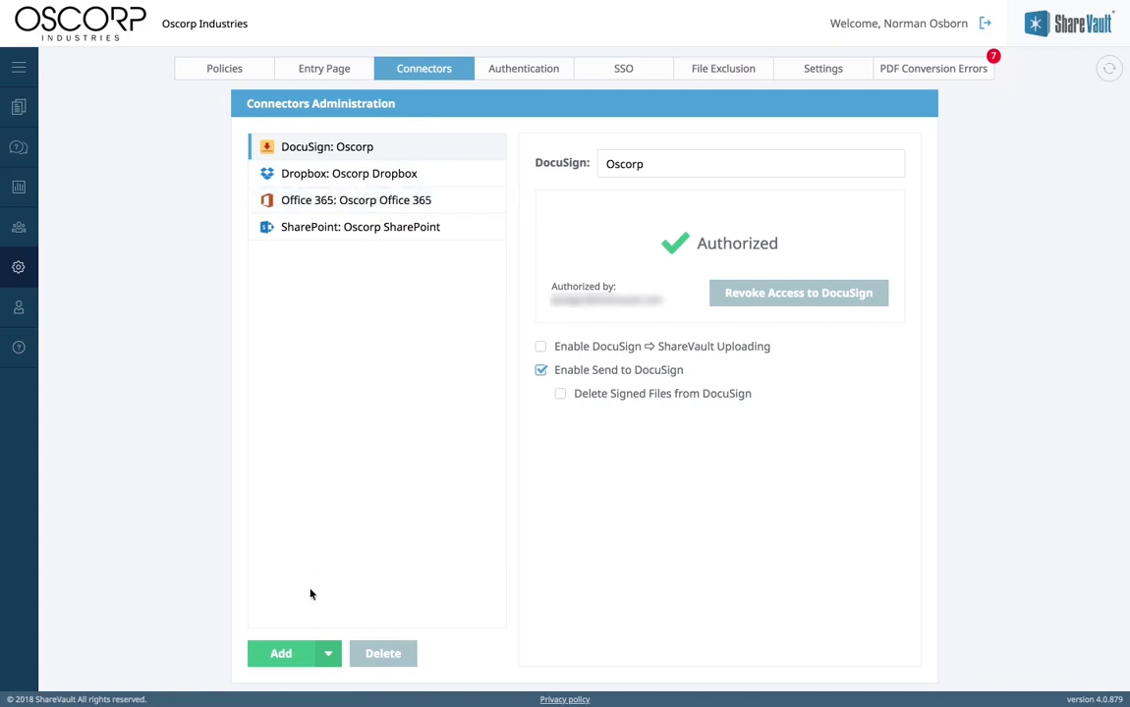
# Step: Add a Box connector and authorize ShareVault's access to the Box account
pyautogui.click(328, 653)
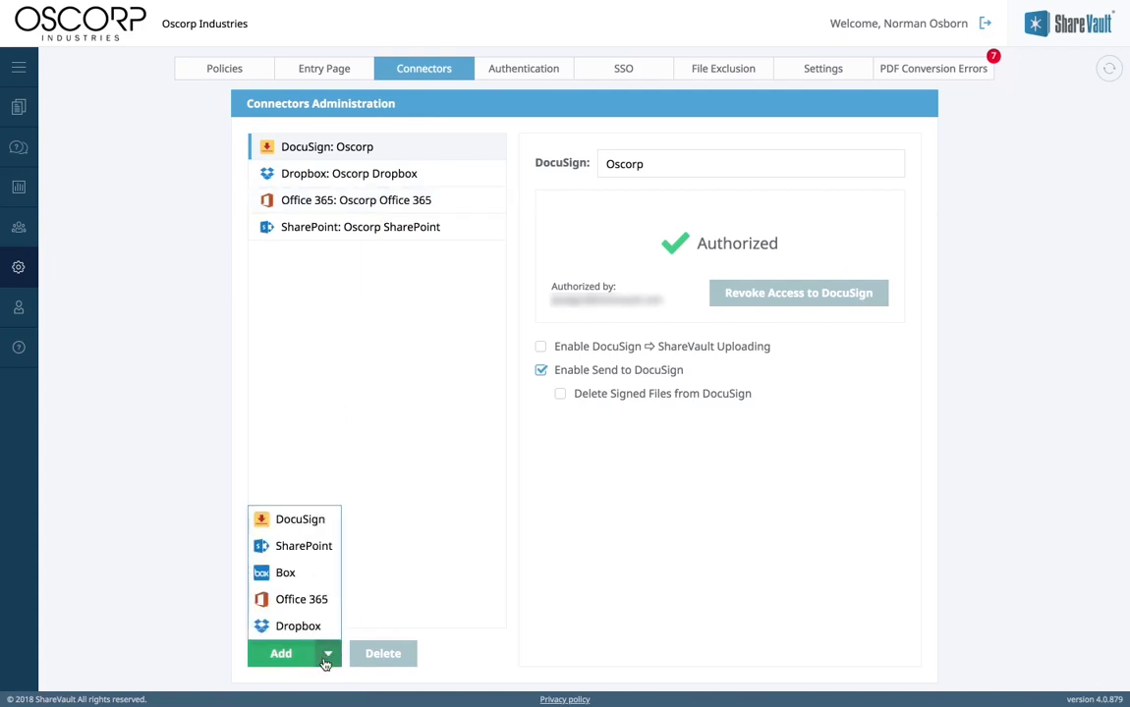
pyautogui.click(293, 571)
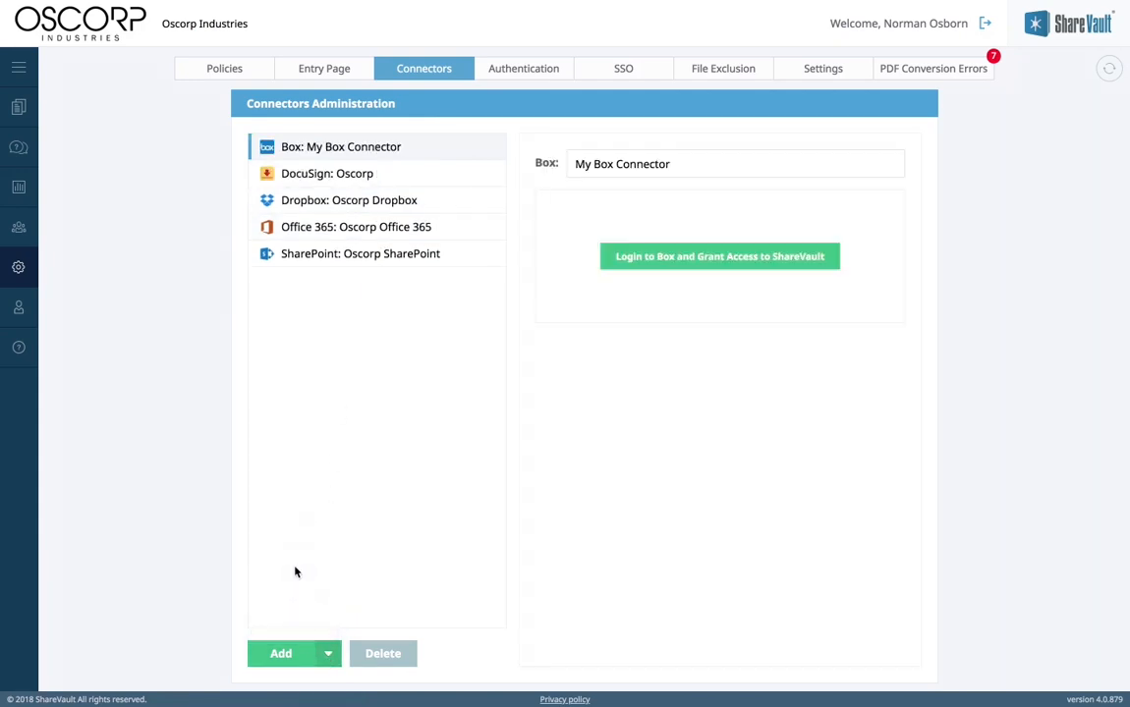
pyautogui.click(725, 257)
pyautogui.click(621, 293)
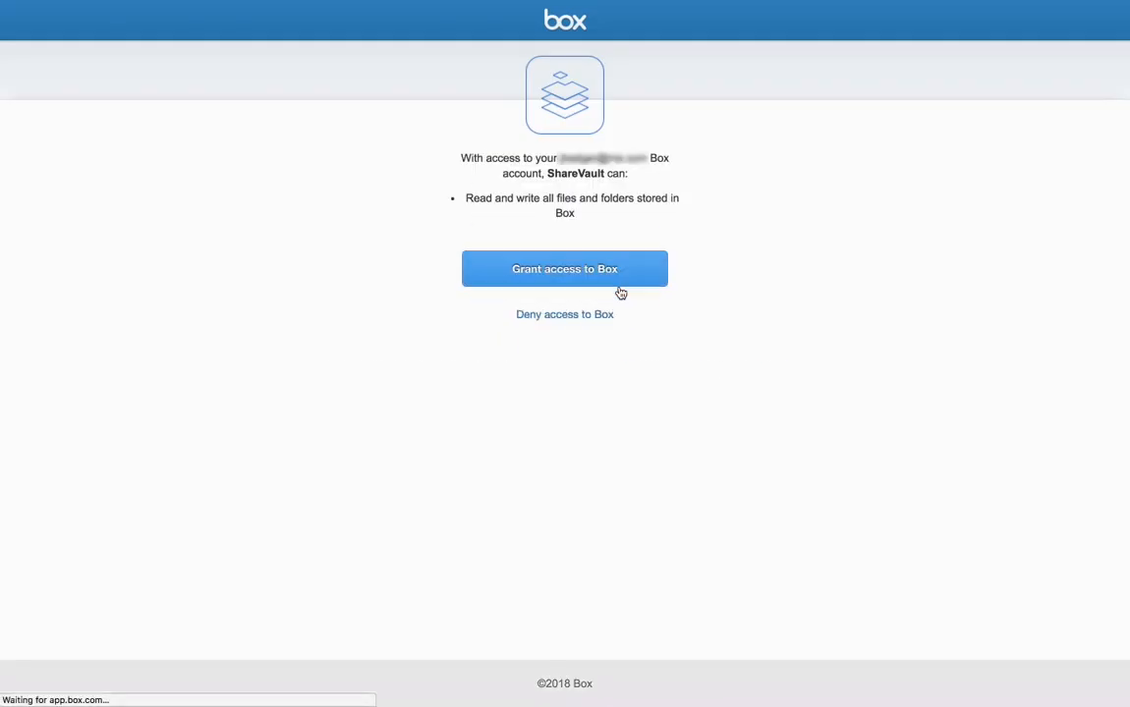
pyautogui.click(601, 280)
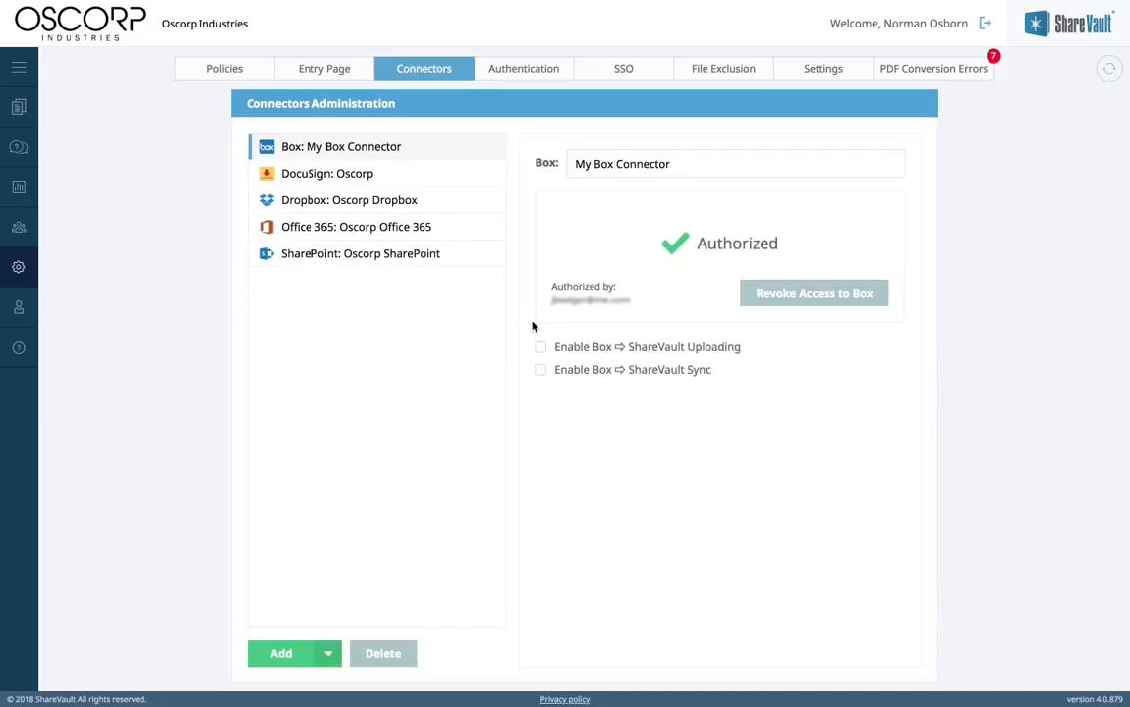
# Step: Enable Box uploading and syncing, then return to the documents list
pyautogui.click(540, 347)
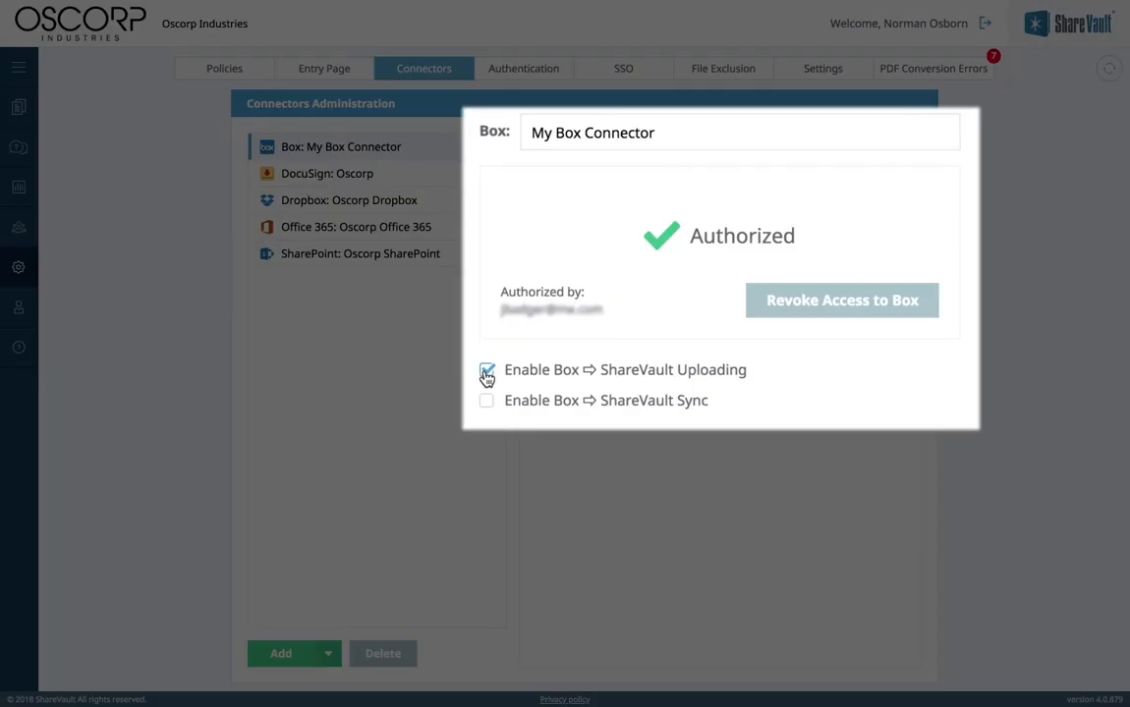
pyautogui.click(490, 403)
pyautogui.click(481, 171)
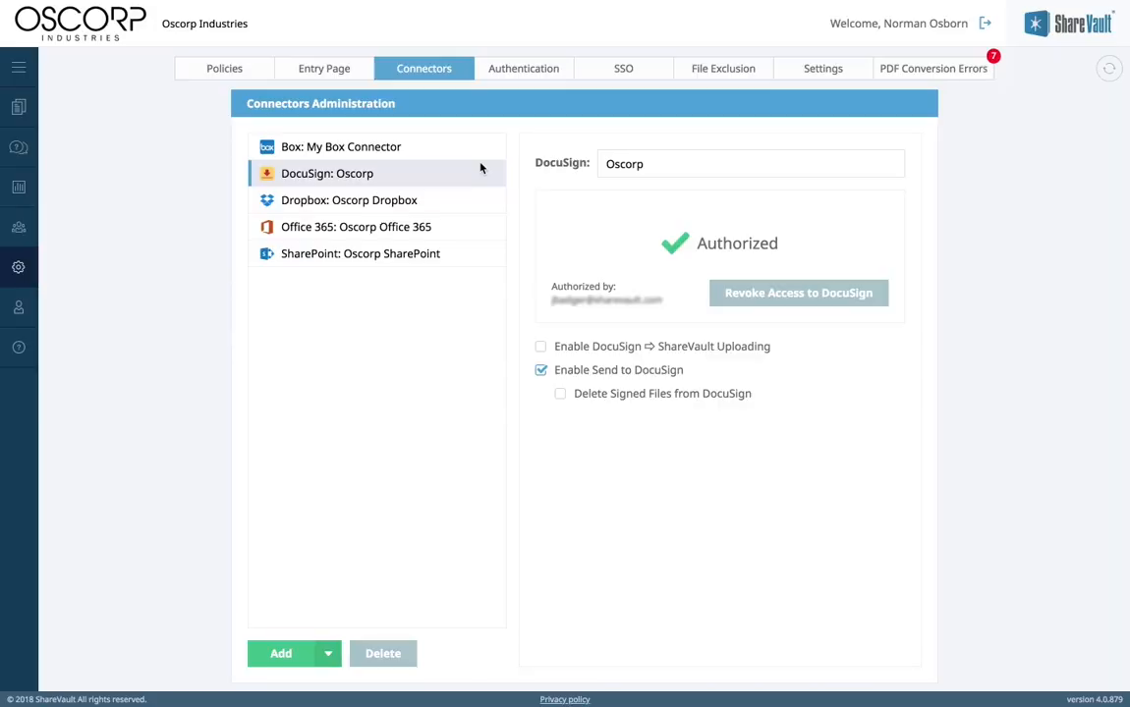
pyautogui.click(19, 95)
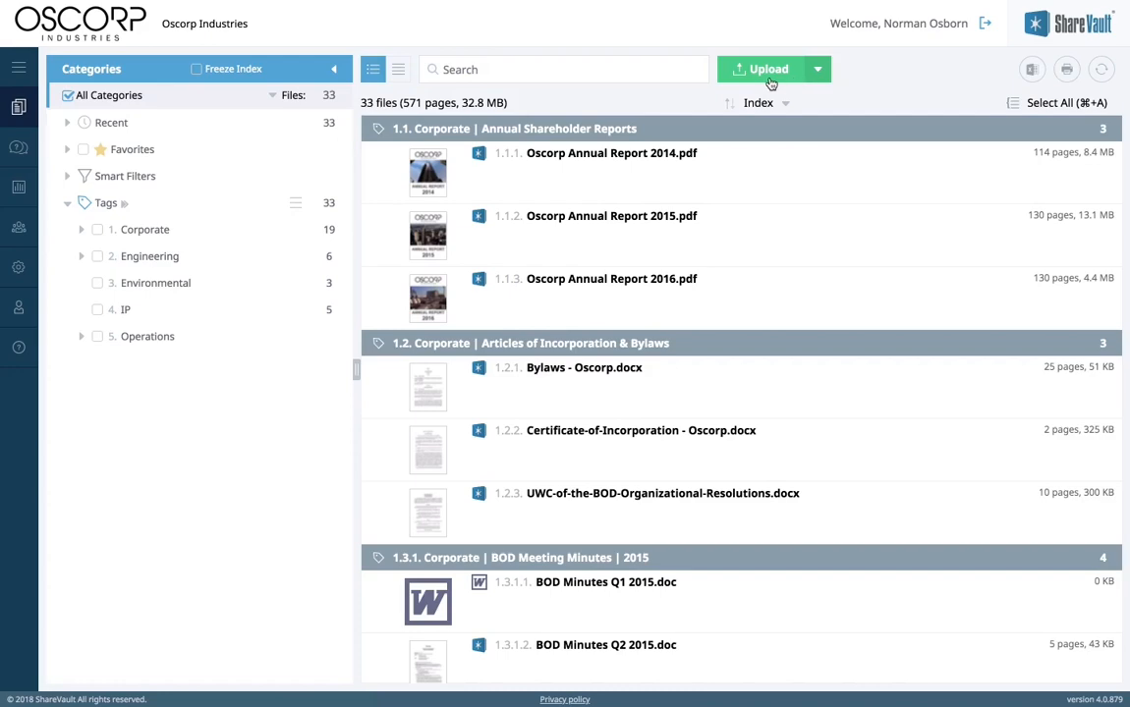
# Step: Queue the Marketing, Regulatory and Taxes folders from Box for upload
pyautogui.click(816, 72)
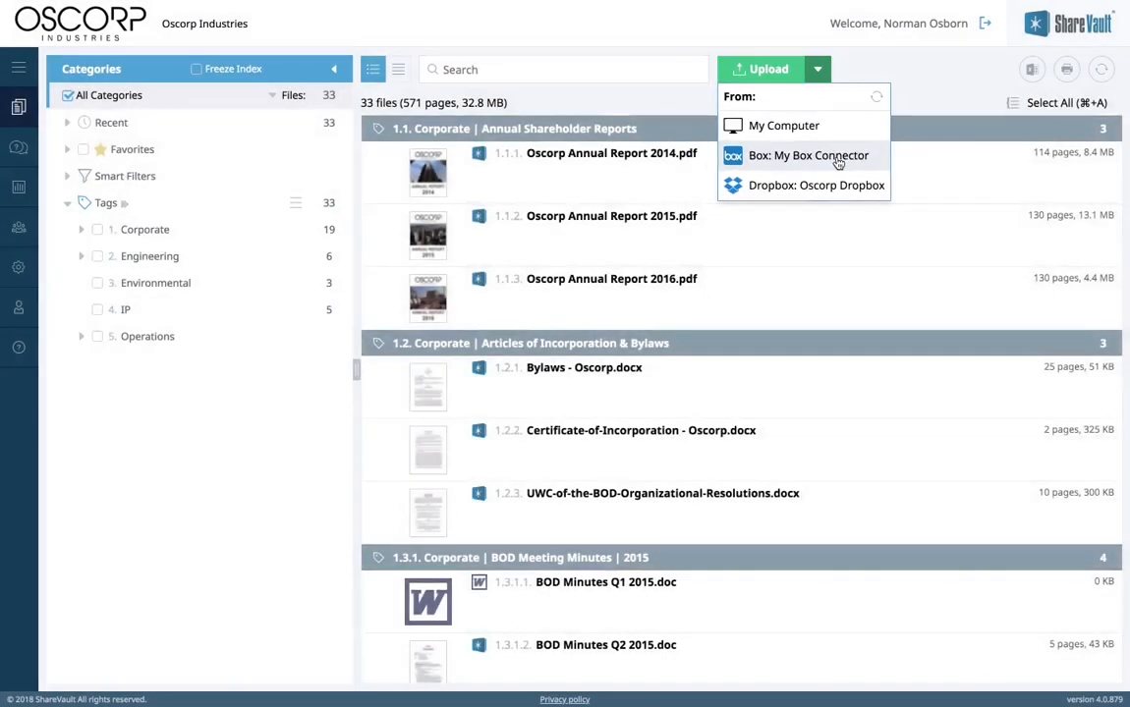
pyautogui.click(838, 157)
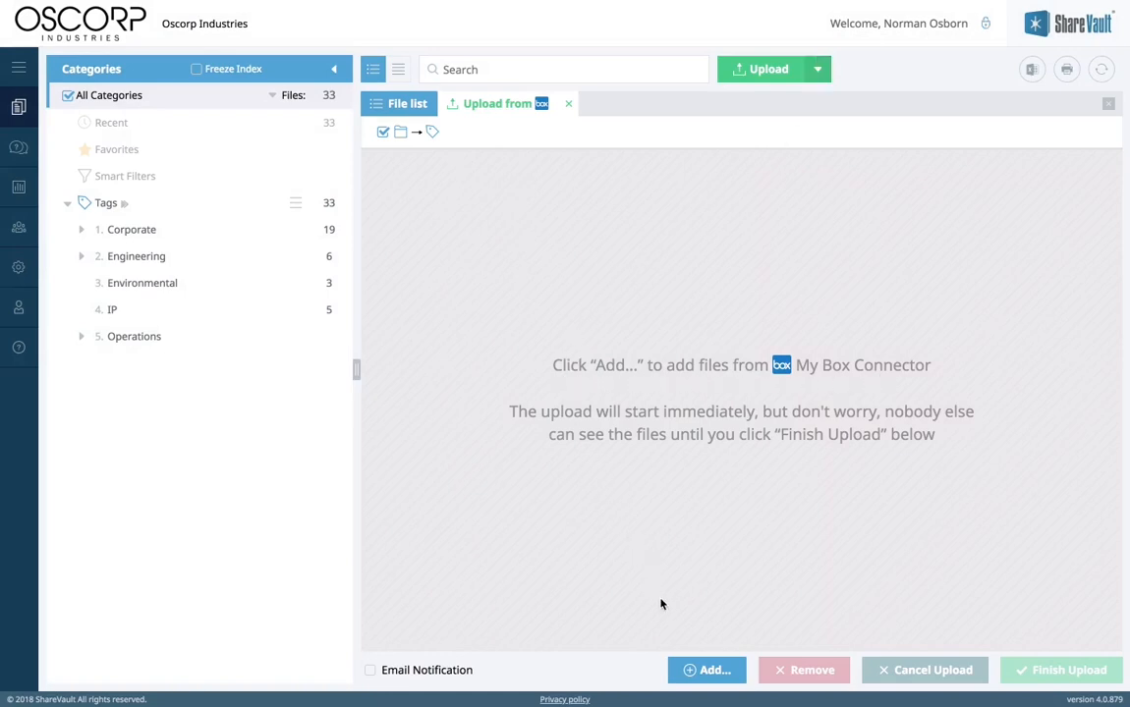
pyautogui.click(694, 671)
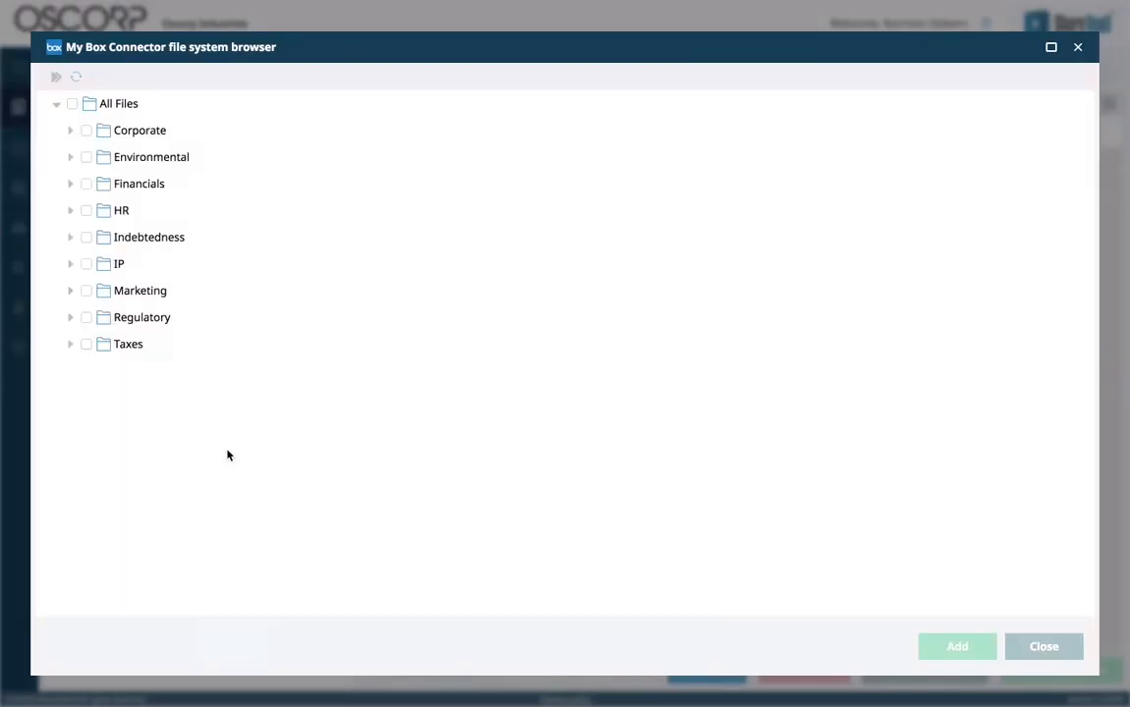
pyautogui.click(71, 318)
pyautogui.click(86, 290)
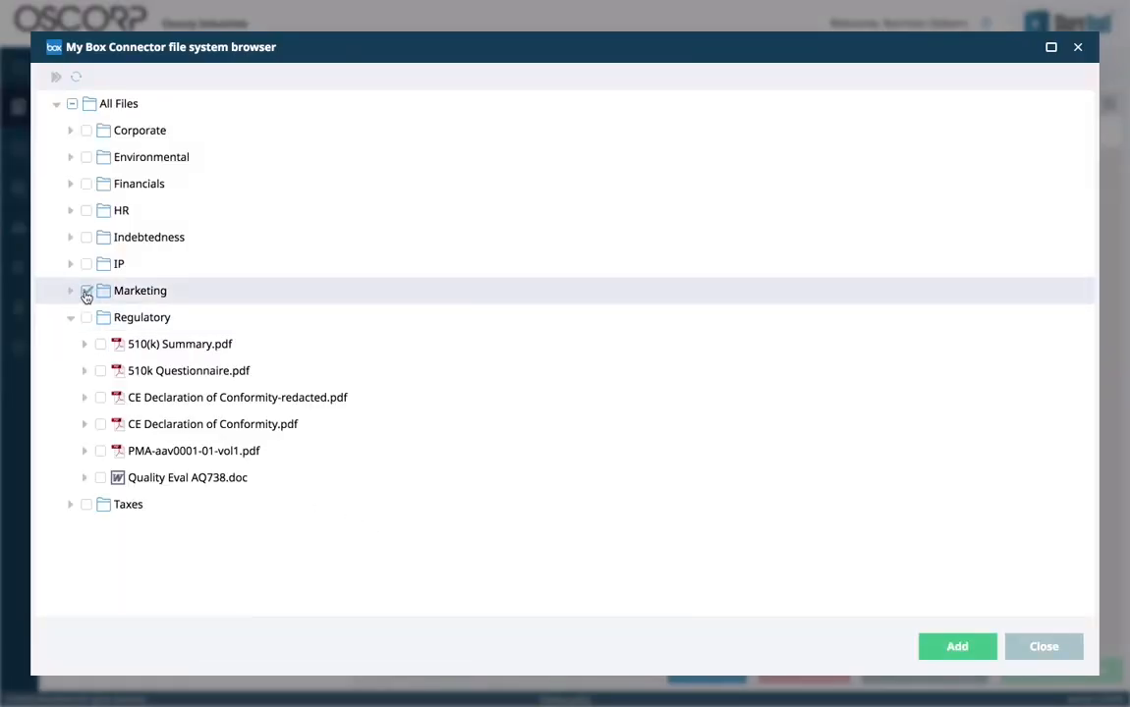
pyautogui.click(87, 317)
pyautogui.click(87, 504)
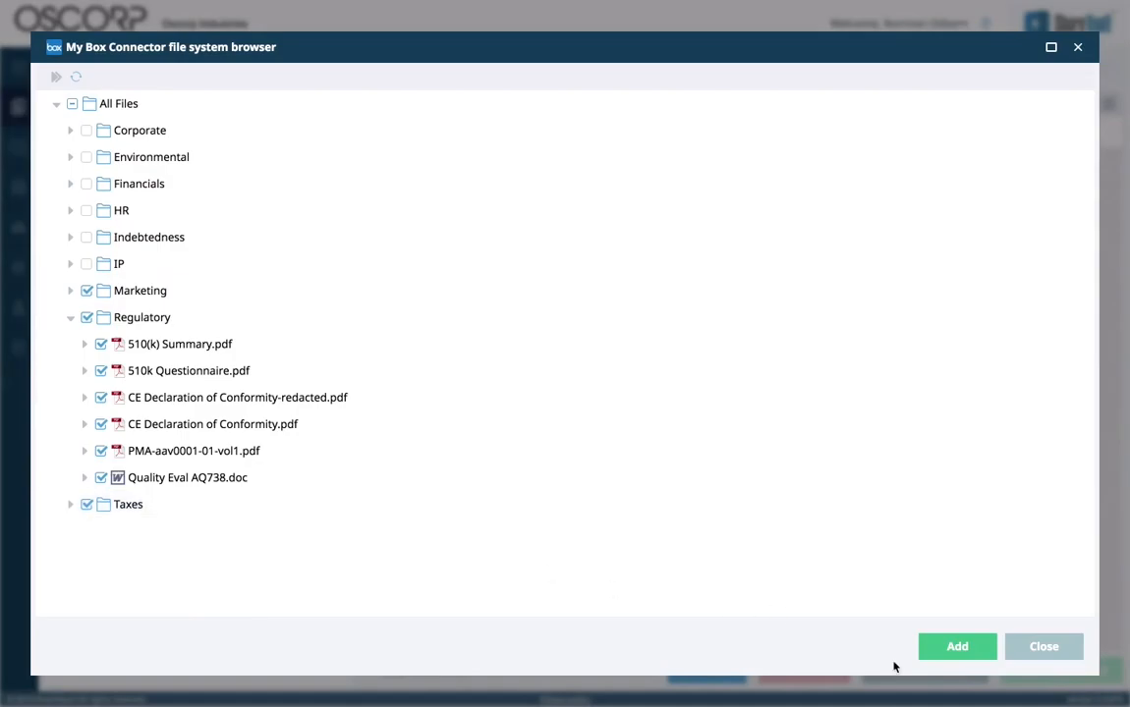
pyautogui.click(938, 653)
# Step: Cancel the Box upload, confirm it, and go to the connectors administration
pyautogui.click(935, 670)
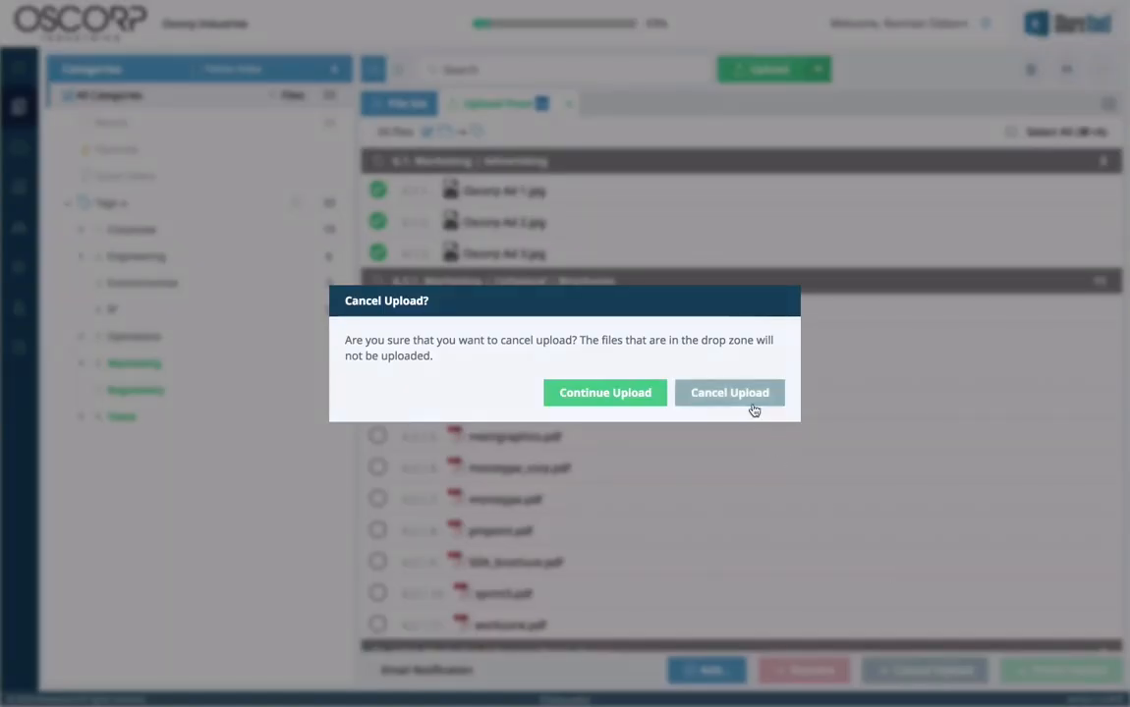
pyautogui.click(752, 403)
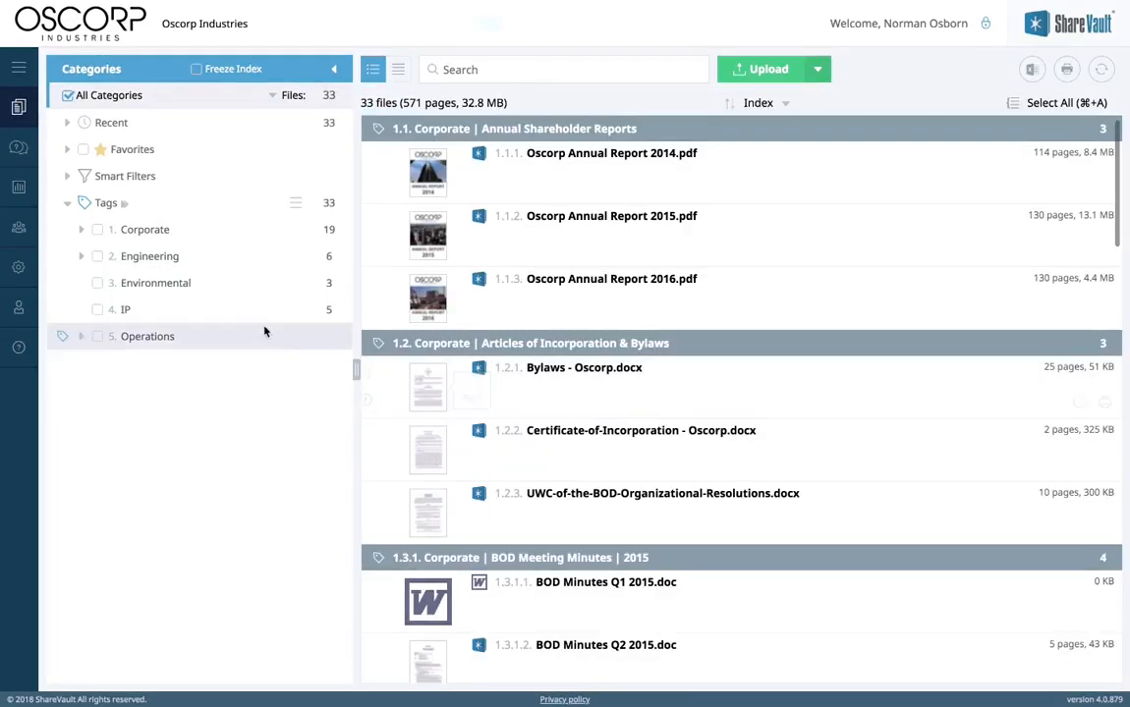
pyautogui.click(19, 266)
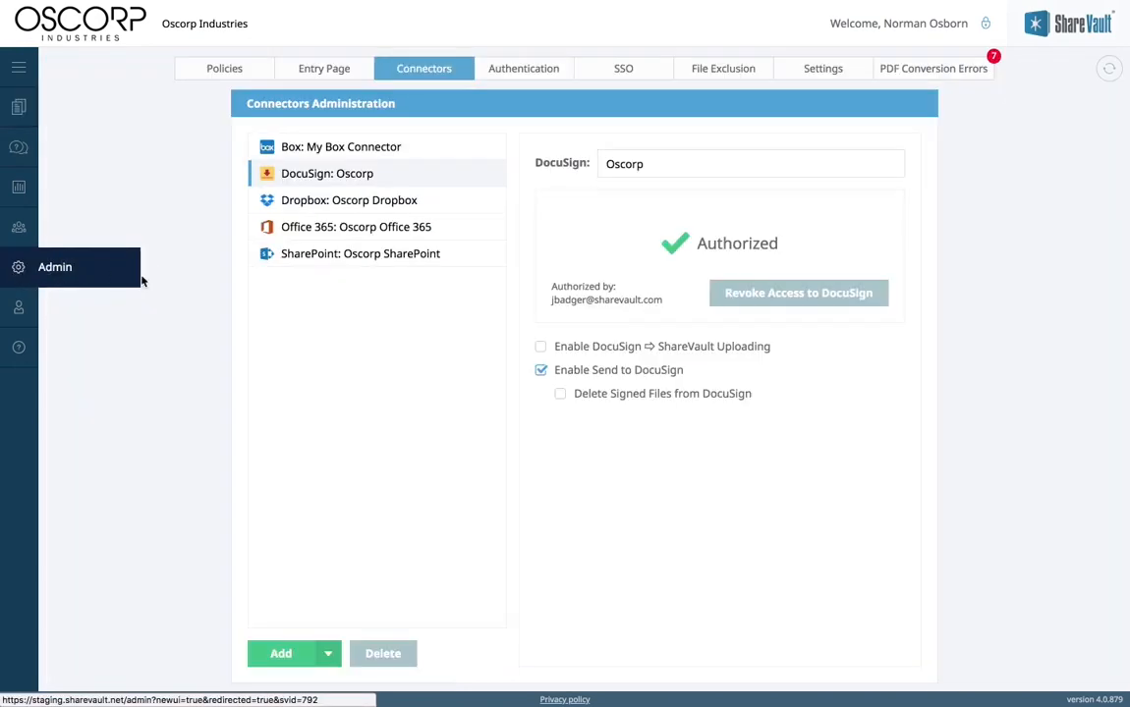
# Step: Enable Box sync for the Marketing, Regulatory and Taxes folders under parent tag Tags, then sync now
pyautogui.click(404, 146)
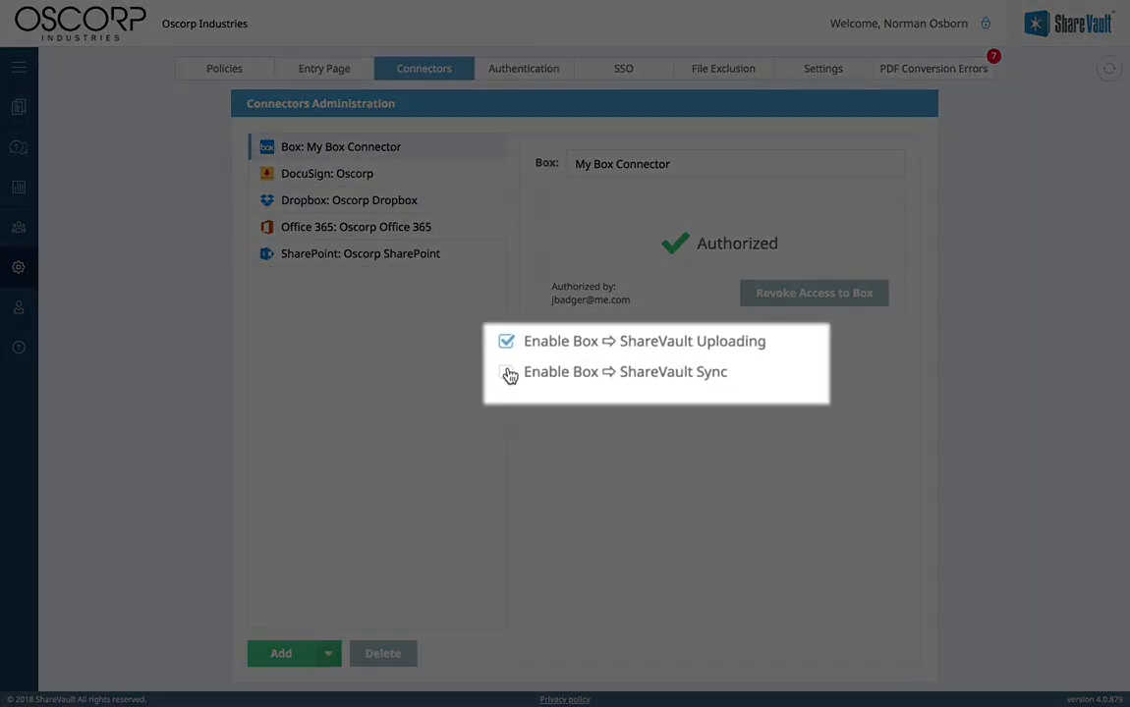
pyautogui.click(507, 373)
pyautogui.click(763, 376)
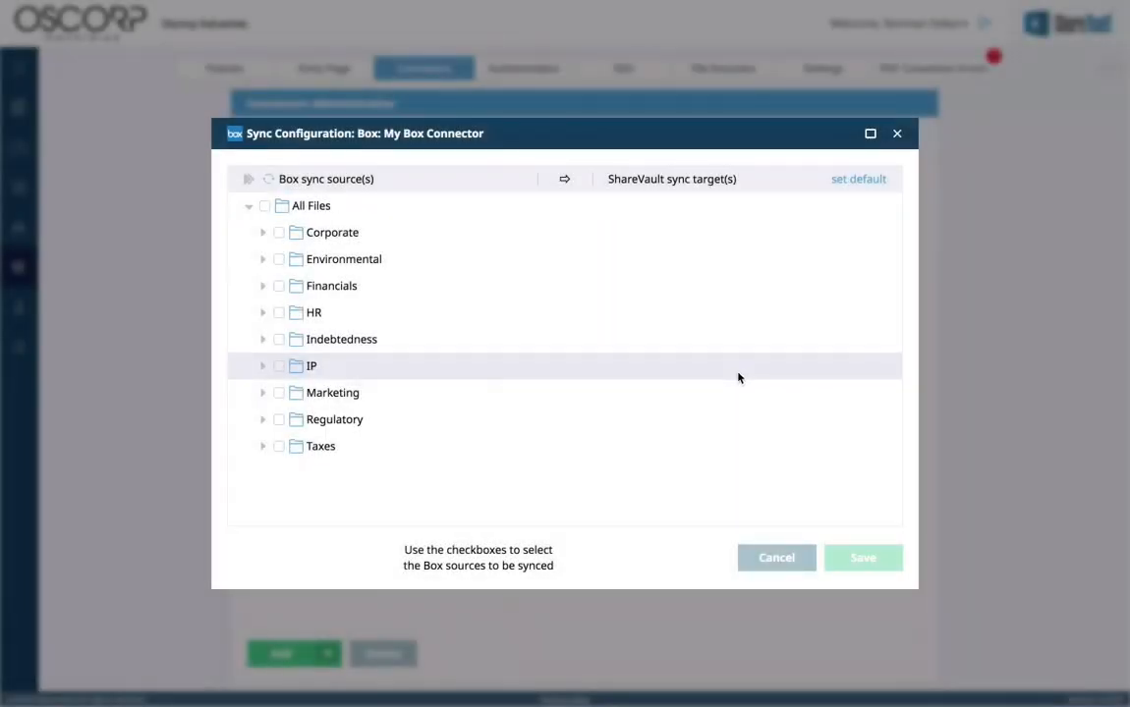
pyautogui.click(279, 393)
pyautogui.click(648, 455)
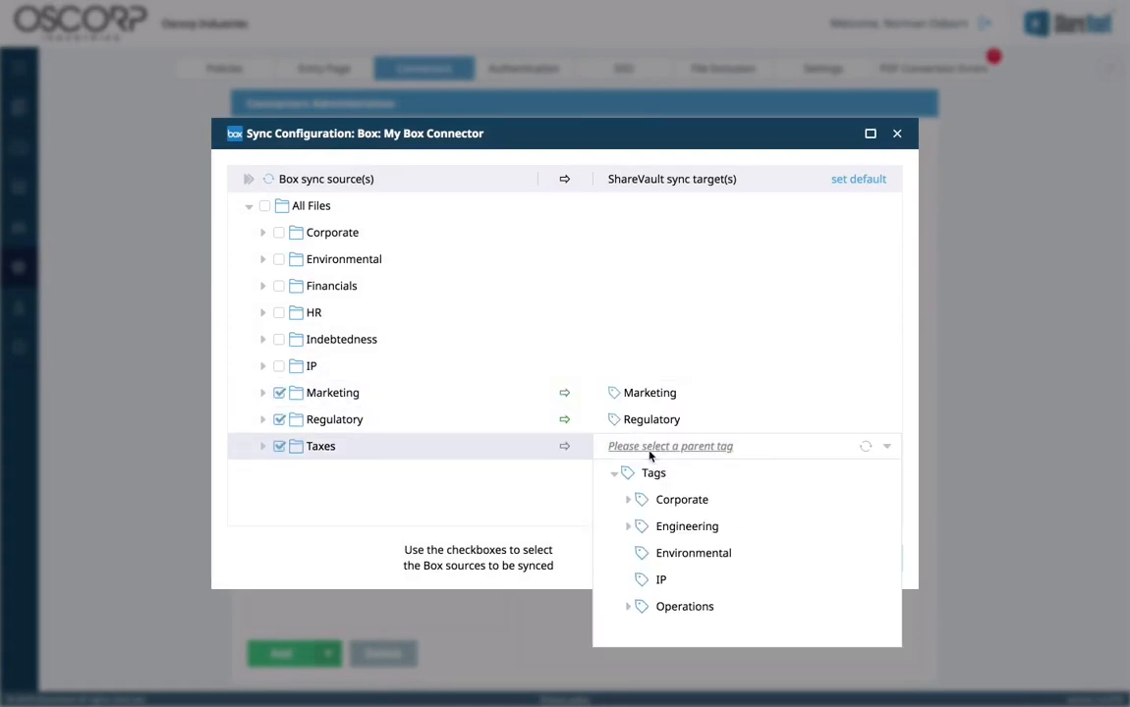
pyautogui.click(650, 471)
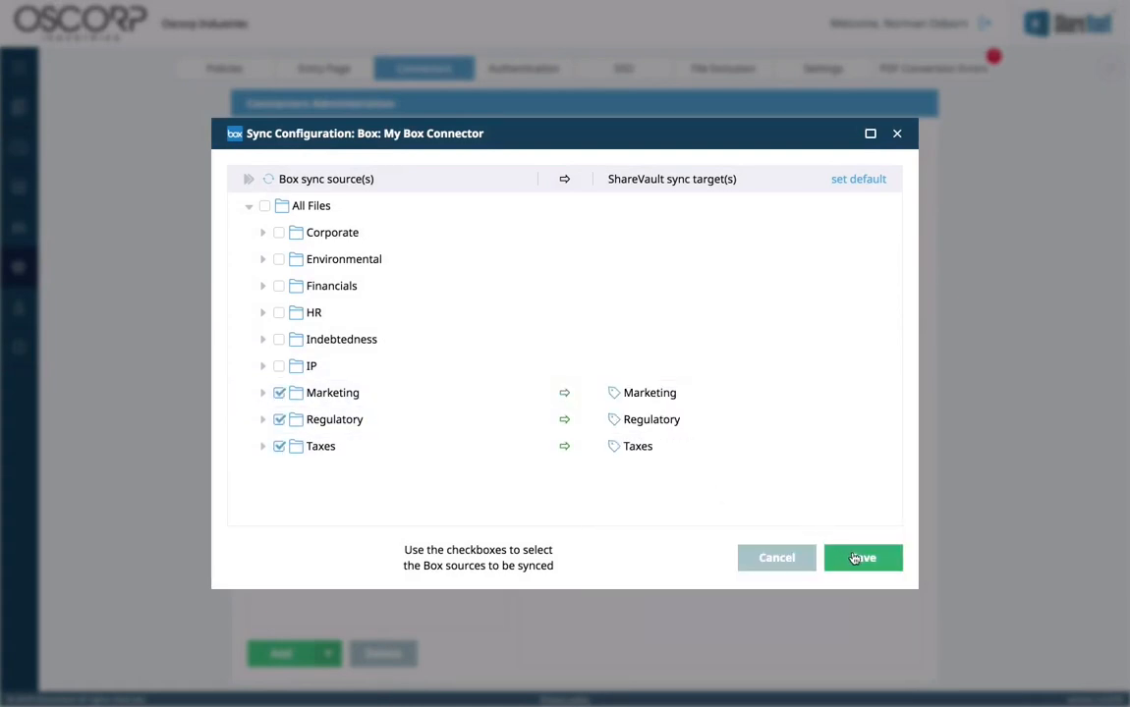
pyautogui.click(854, 558)
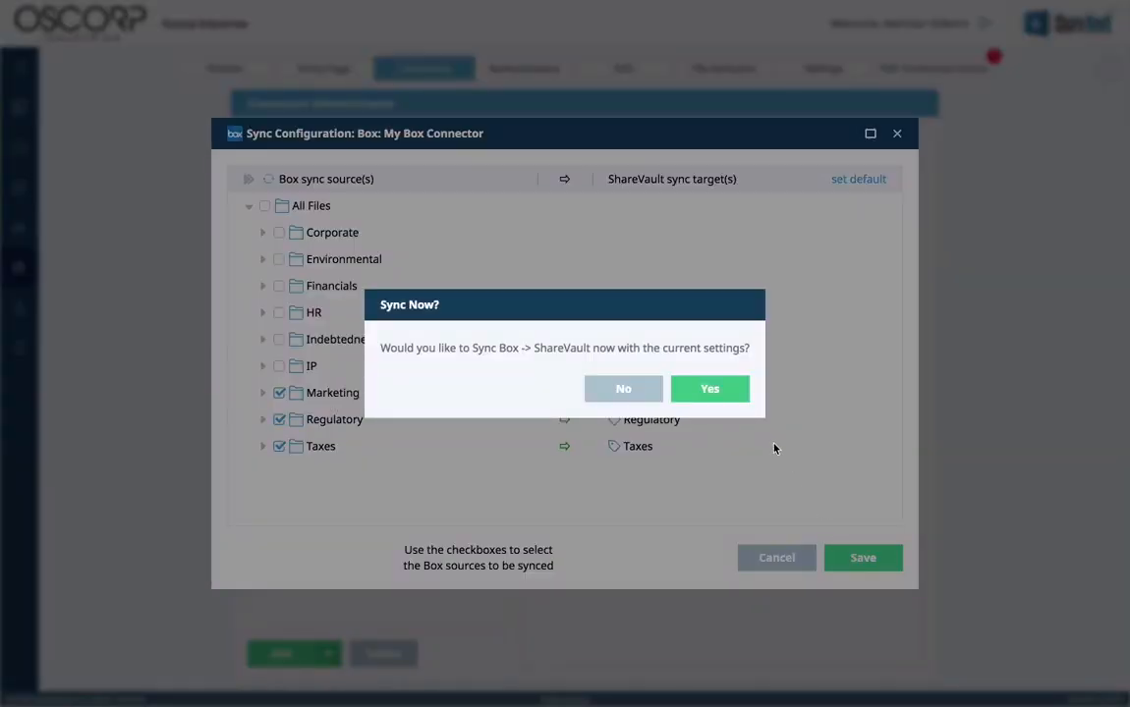
pyautogui.click(730, 393)
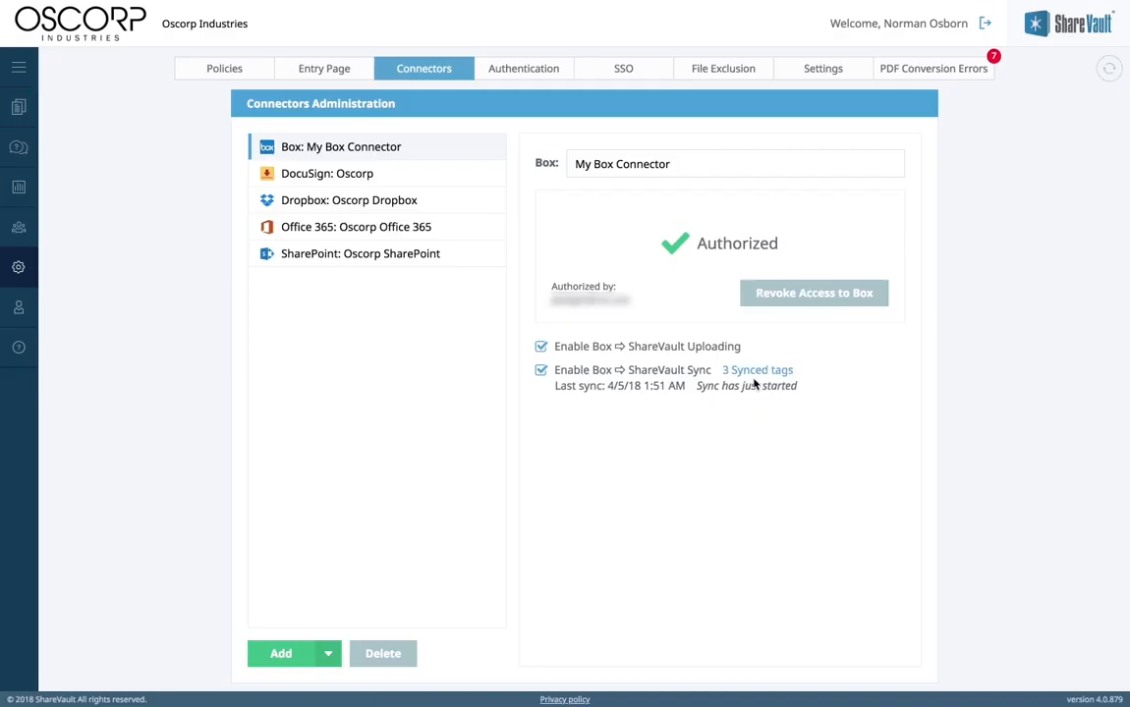
pyautogui.click(19, 107)
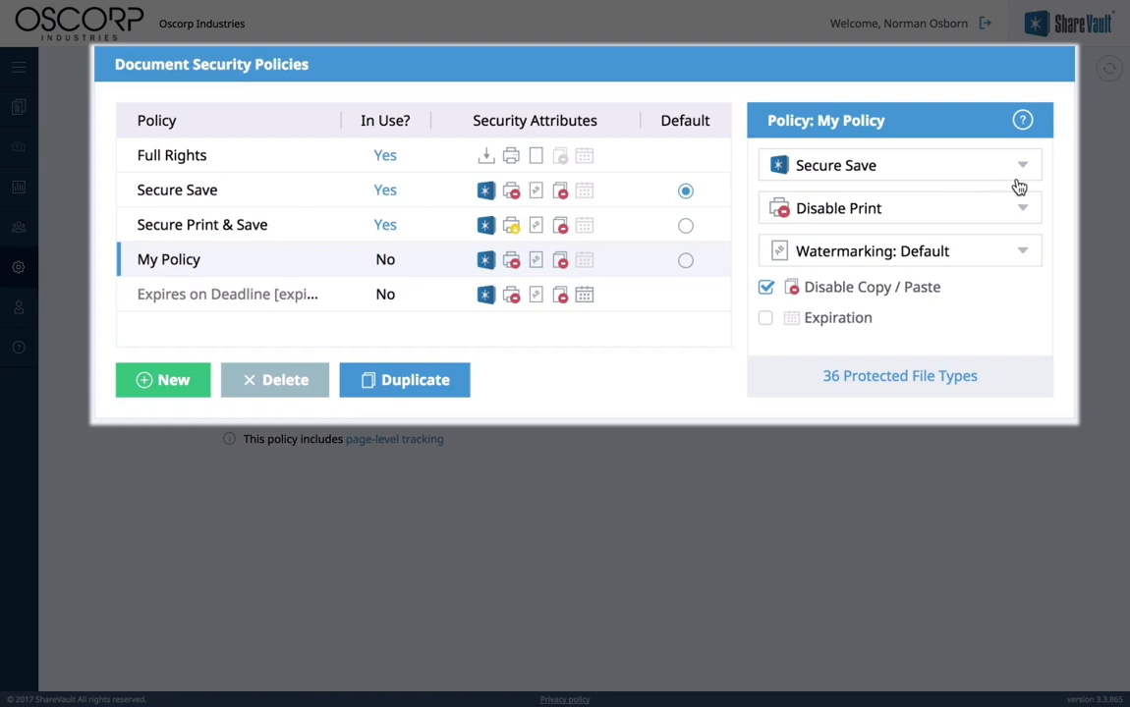
pyautogui.click(1025, 167)
pyautogui.click(1025, 167)
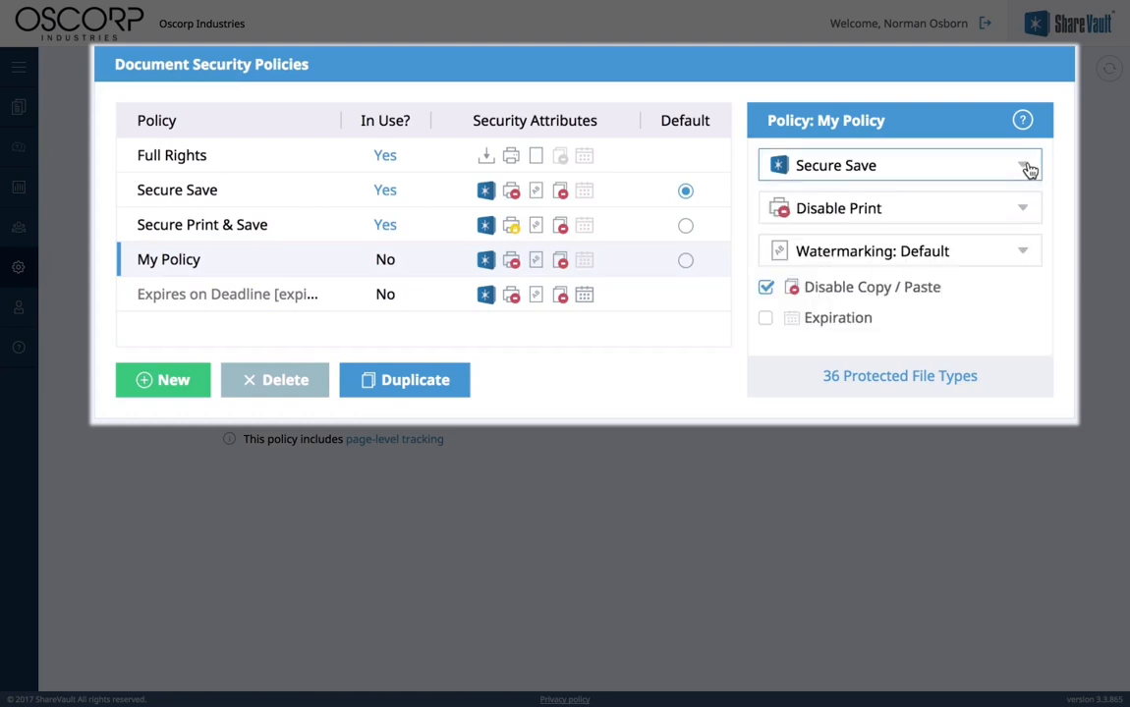
pyautogui.click(1022, 211)
pyautogui.click(1023, 212)
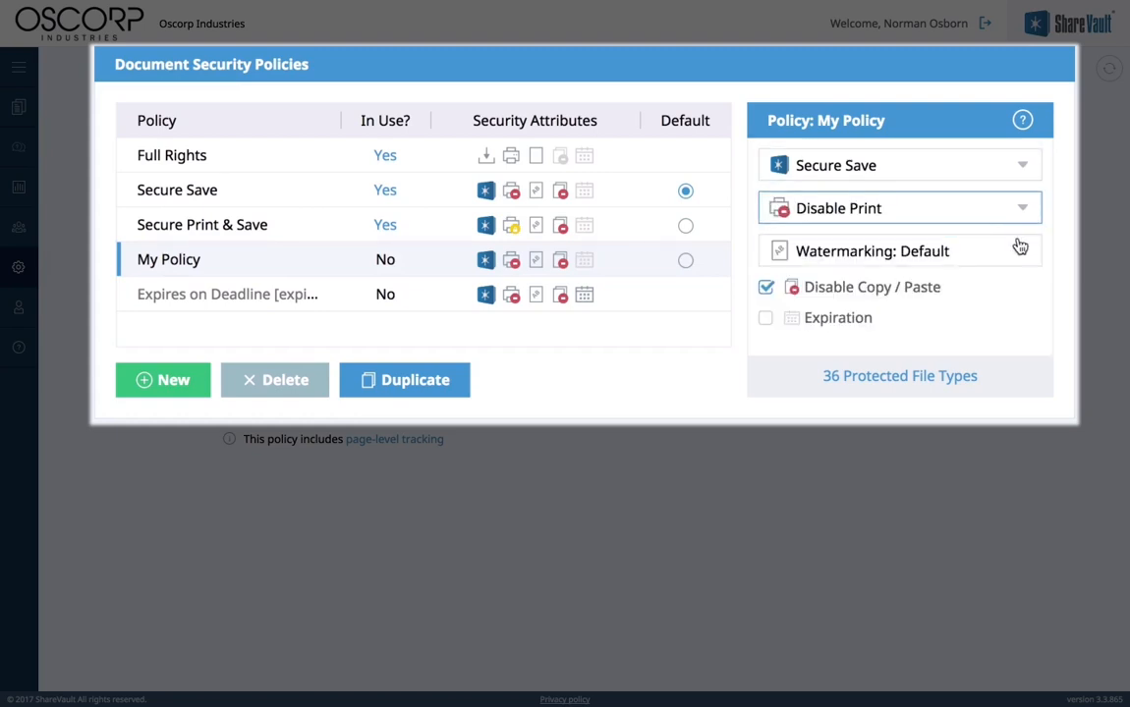
pyautogui.click(1018, 249)
pyautogui.click(1020, 252)
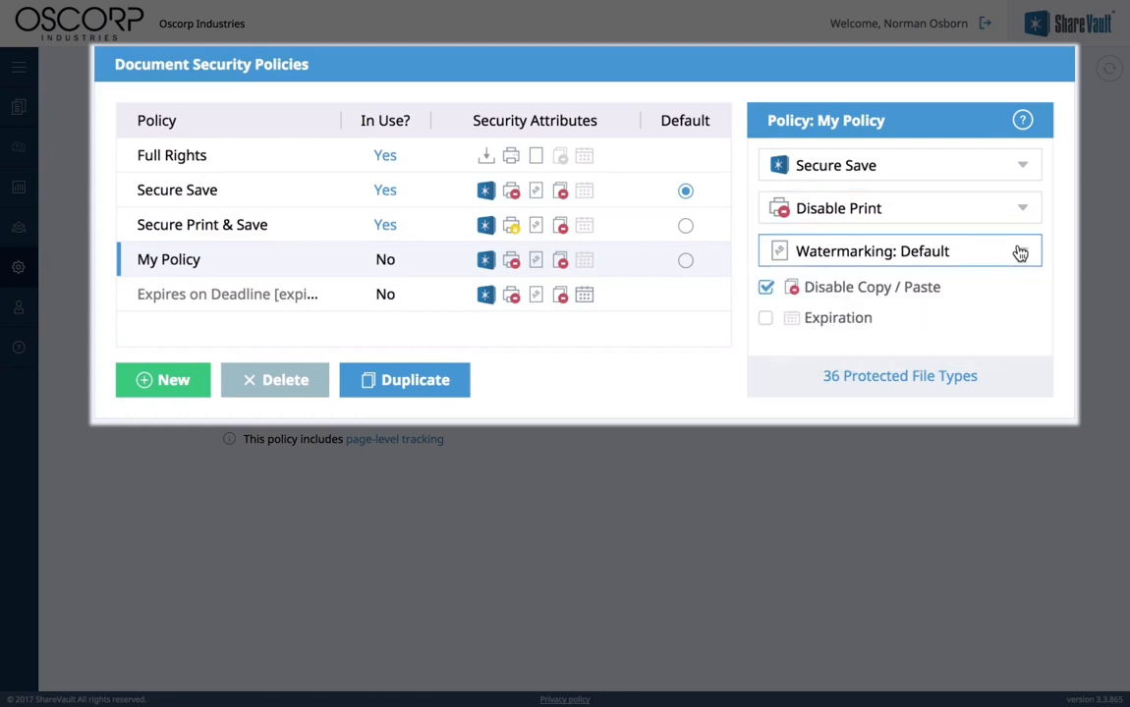
pyautogui.click(767, 287)
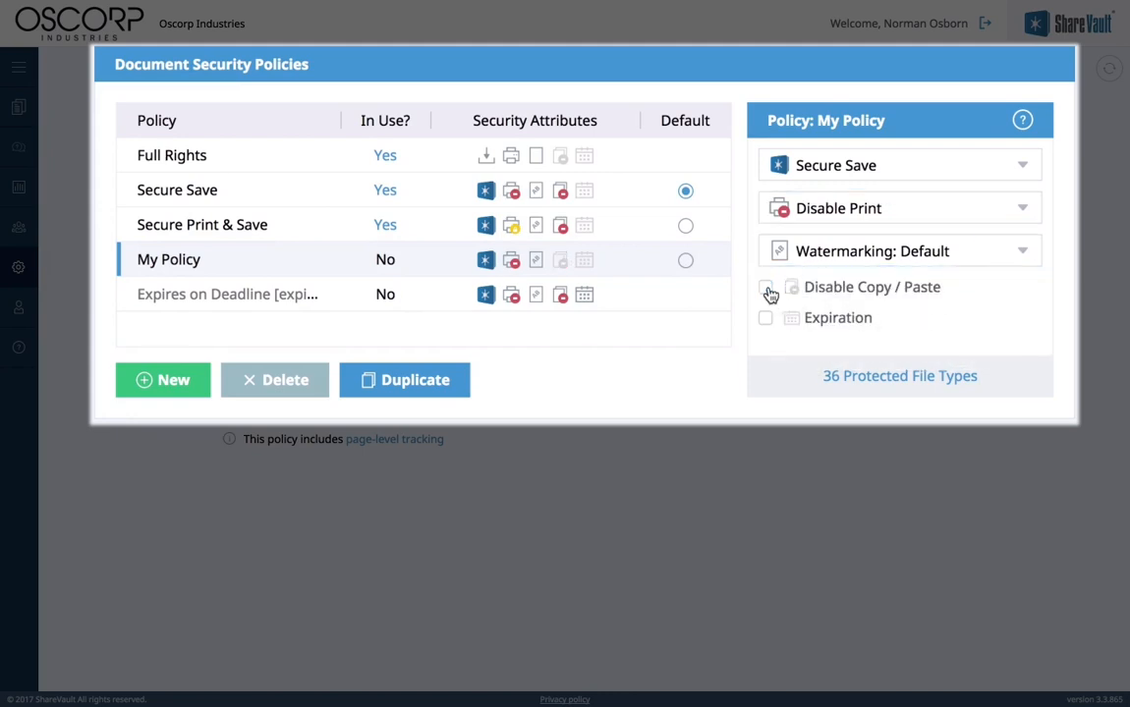
pyautogui.click(767, 289)
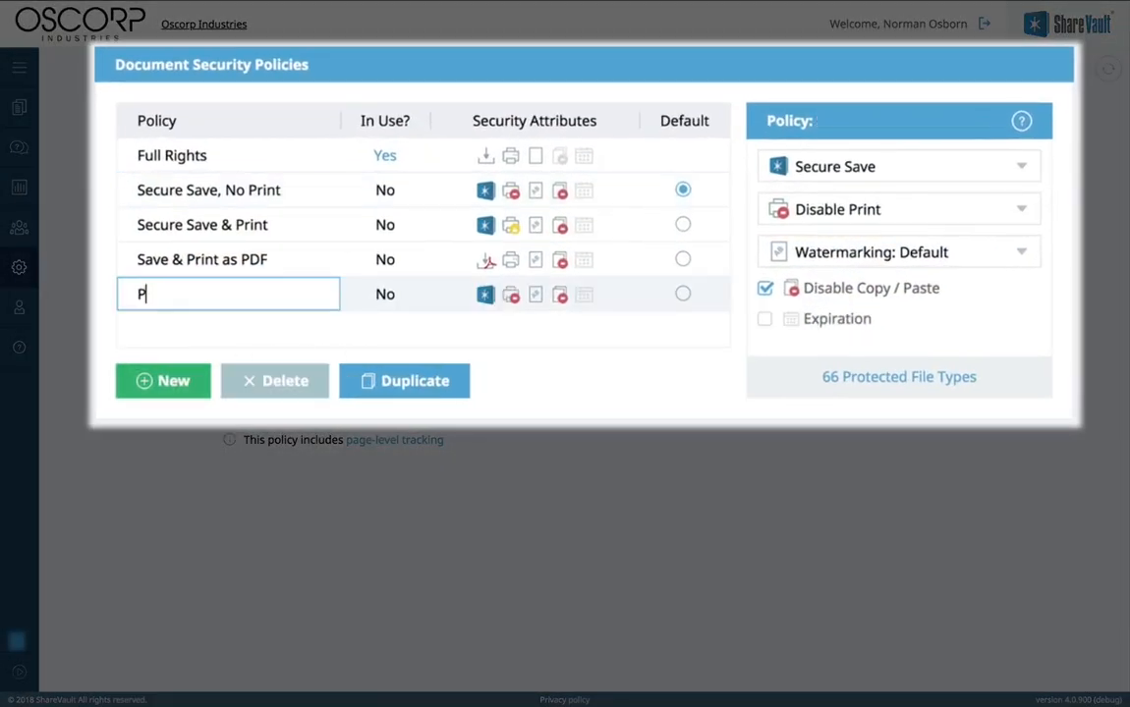
# Step: Name the policy 'Policy for Investors', keep Secure Save, and show the Disable Print options
pyautogui.write('olicy for Investors')
pyautogui.press('Return')
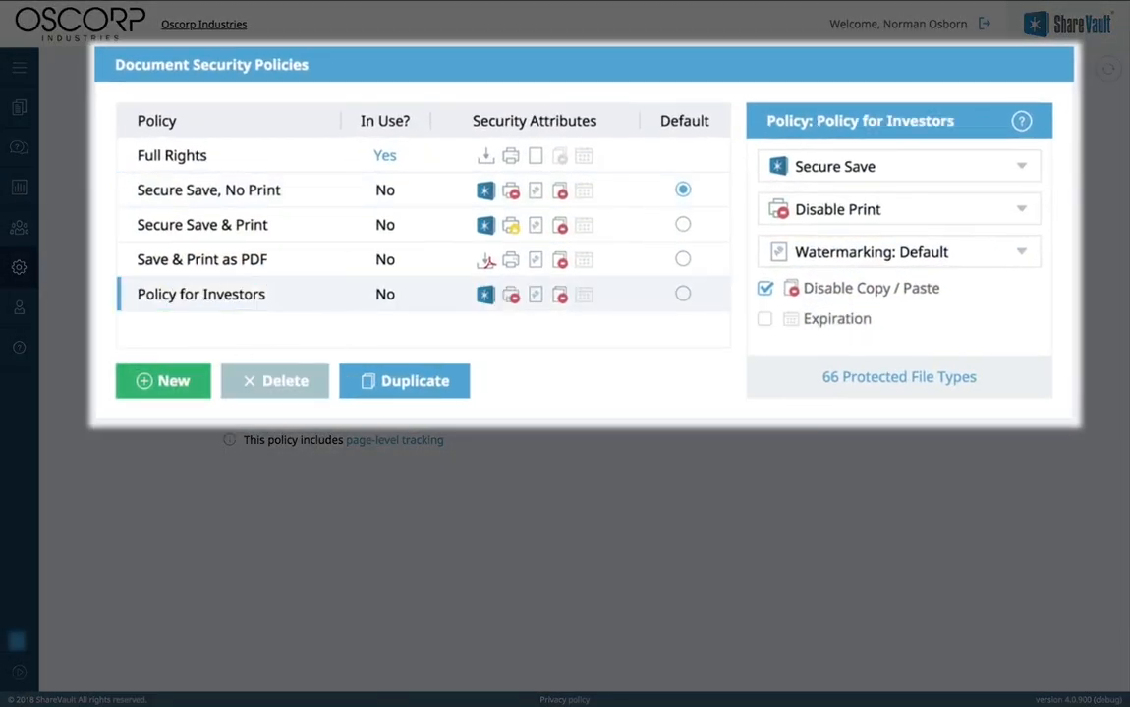
pyautogui.click(819, 212)
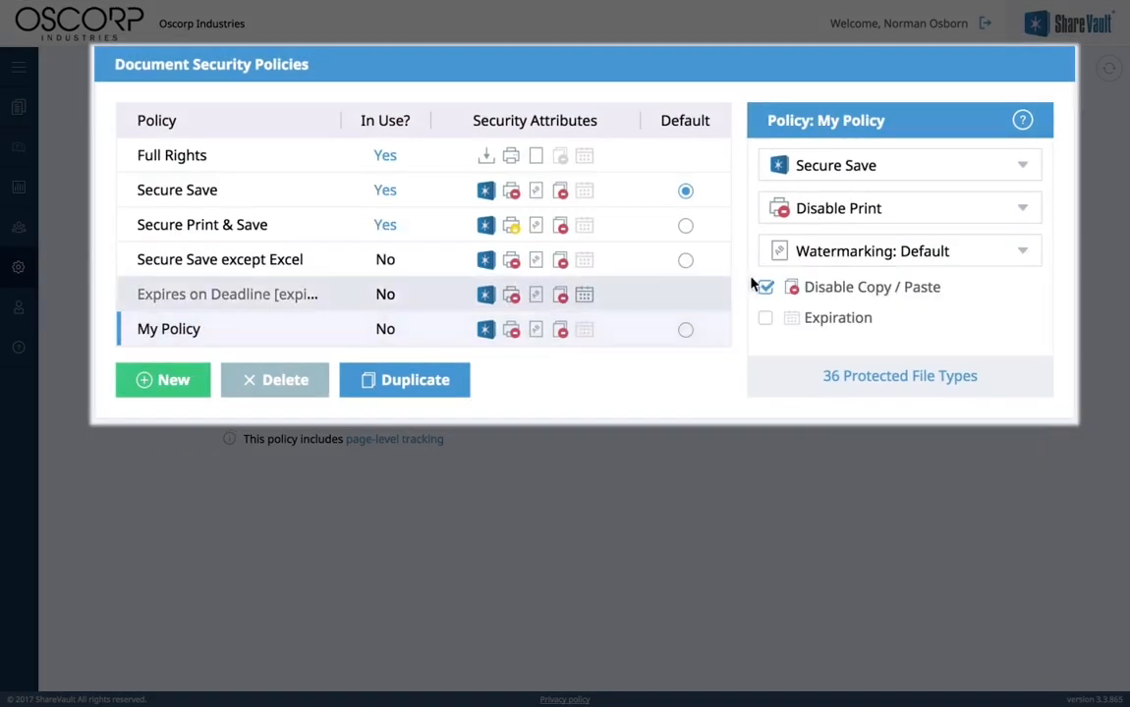
pyautogui.click(1022, 167)
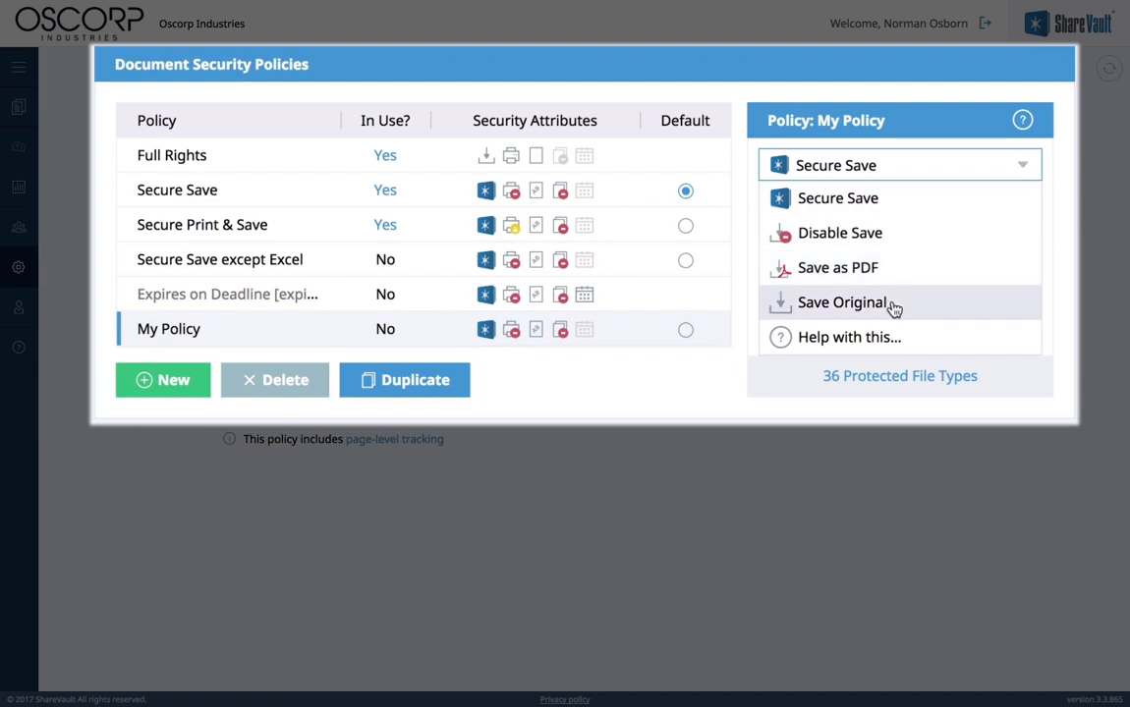
pyautogui.click(986, 205)
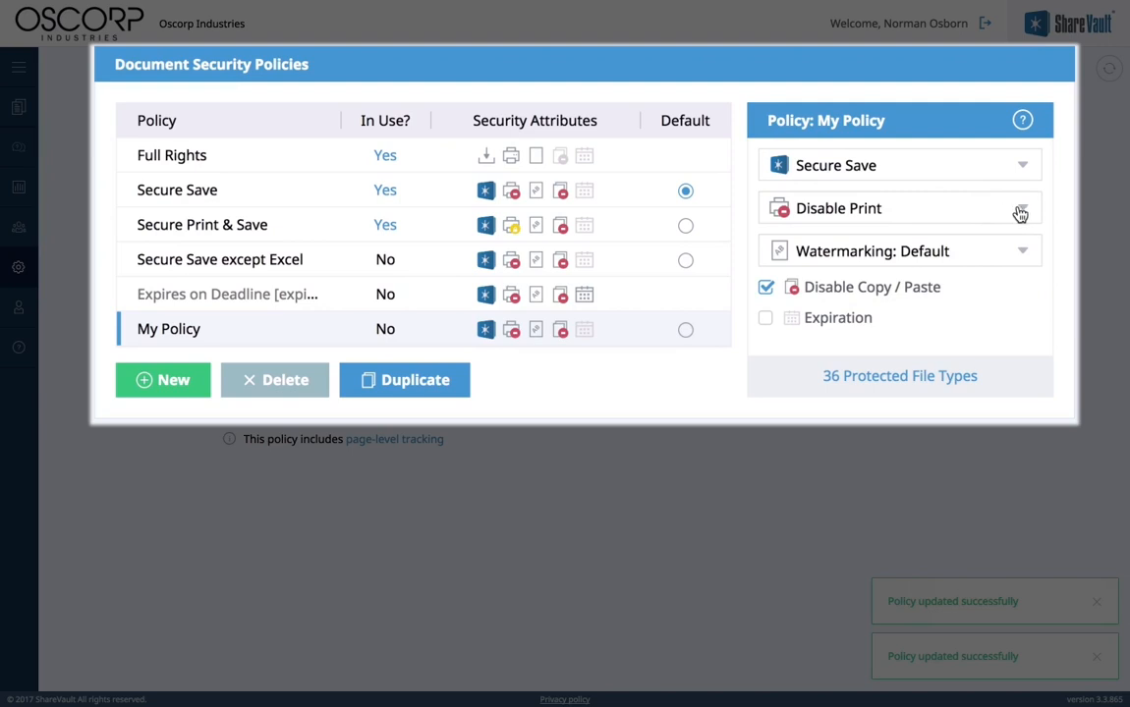
pyautogui.click(1020, 212)
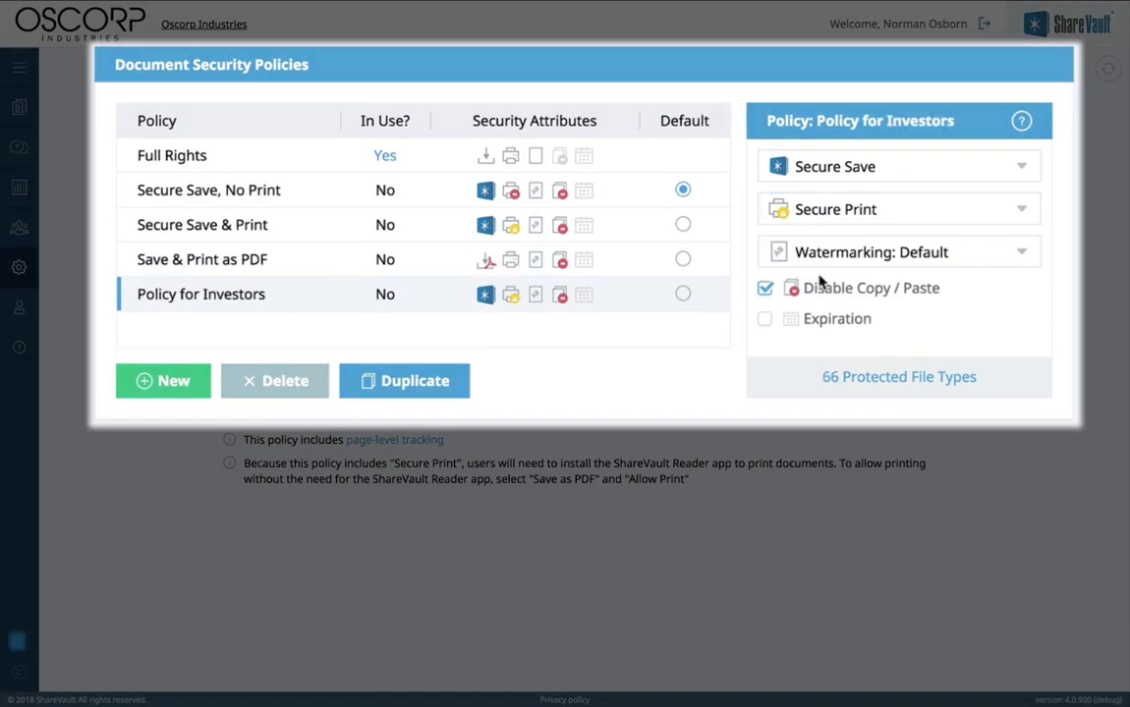
# Step: Make the watermark read 'STRICTLY CONFIDENTIAL' in red FF0000 at alpha 45 and preview it
pyautogui.click(864, 252)
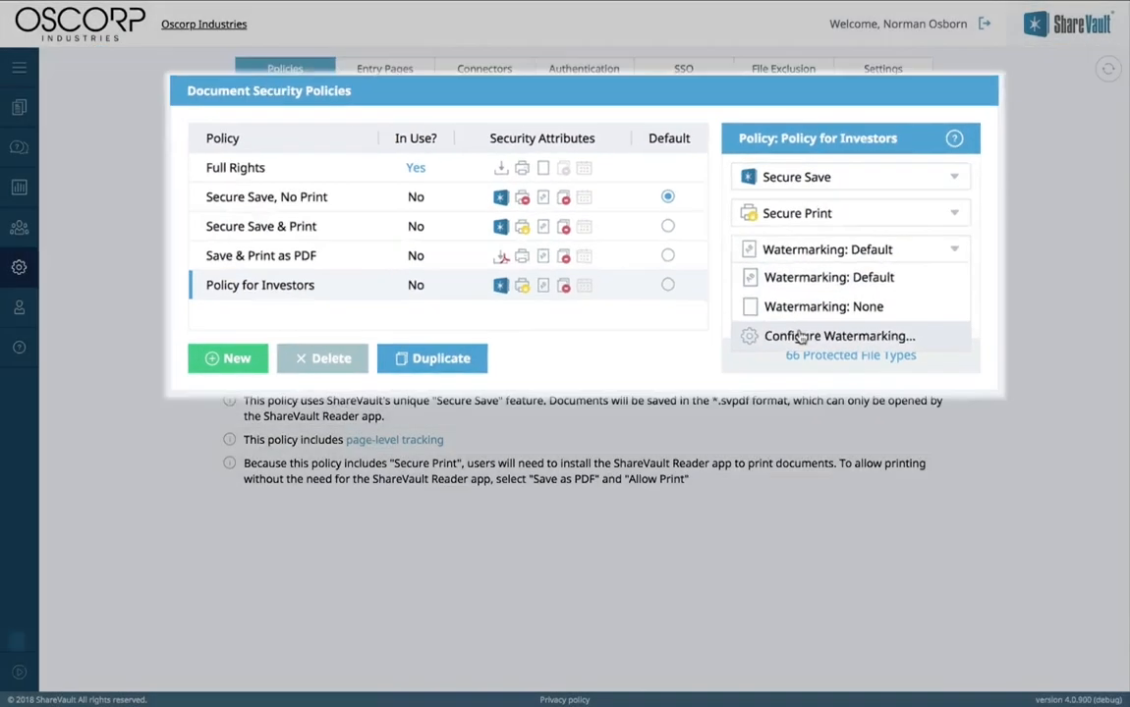
pyautogui.click(865, 351)
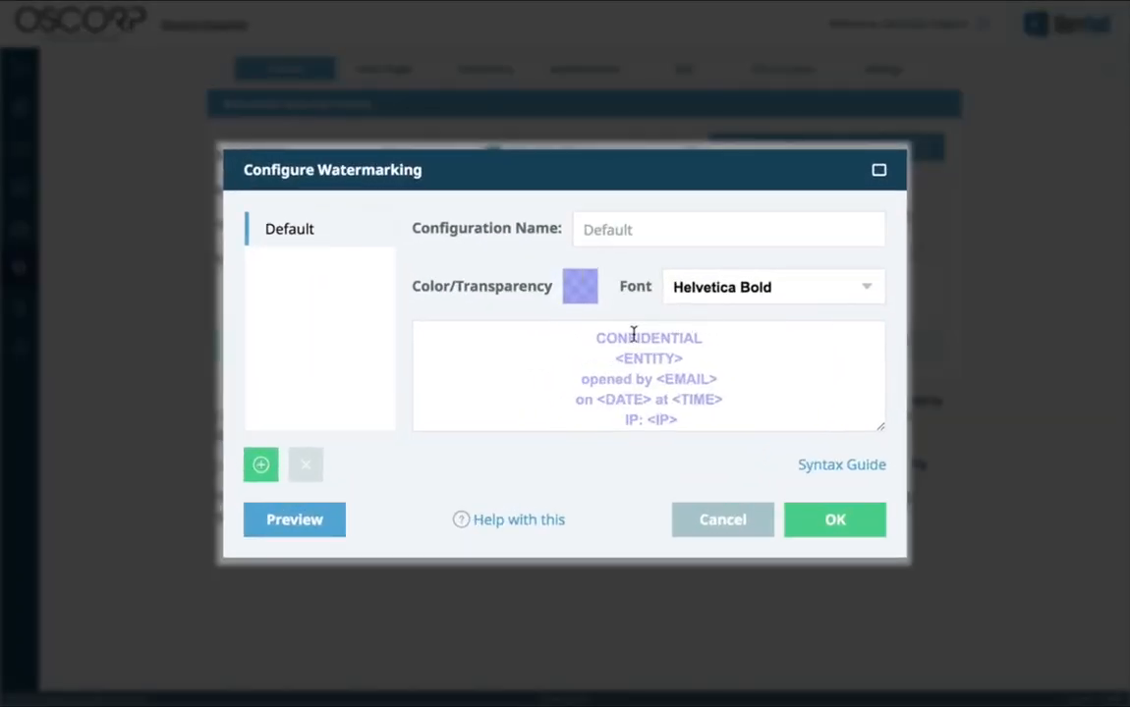
pyautogui.click(597, 337)
pyautogui.write('STRICTLY')
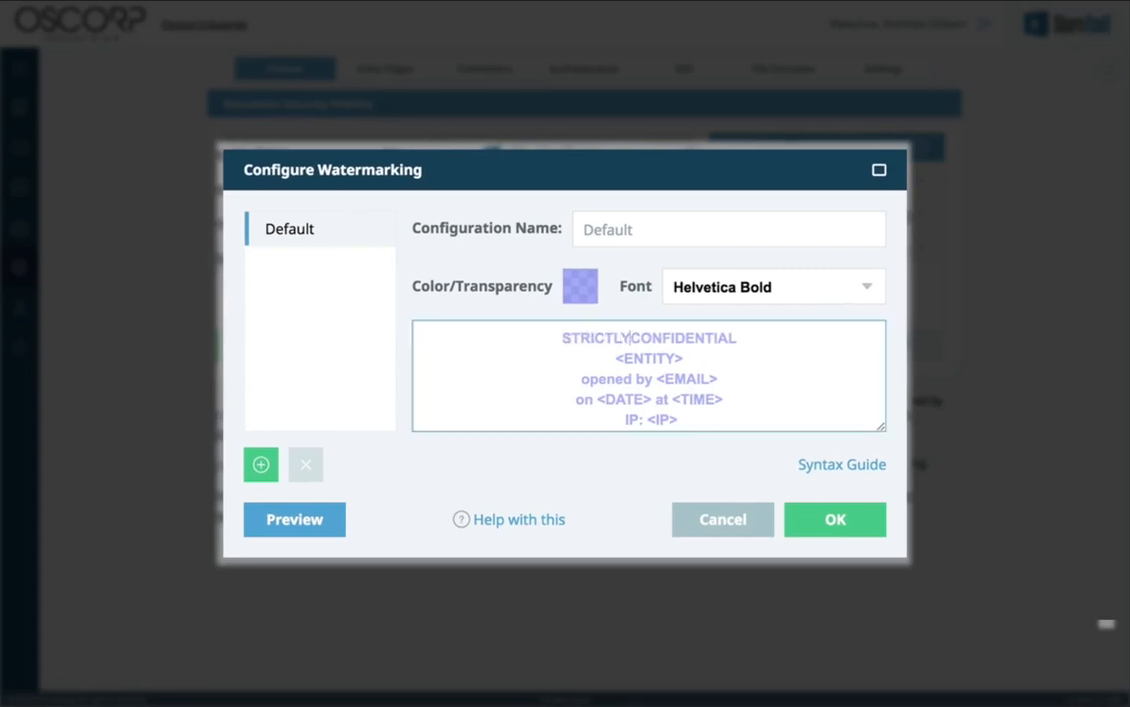
pyautogui.click(572, 292)
pyautogui.moveTo(576, 403); pyautogui.dragTo(450, 403)
pyautogui.moveTo(517, 422); pyautogui.dragTo(536, 423)
pyautogui.click(650, 514)
pyautogui.click(378, 484)
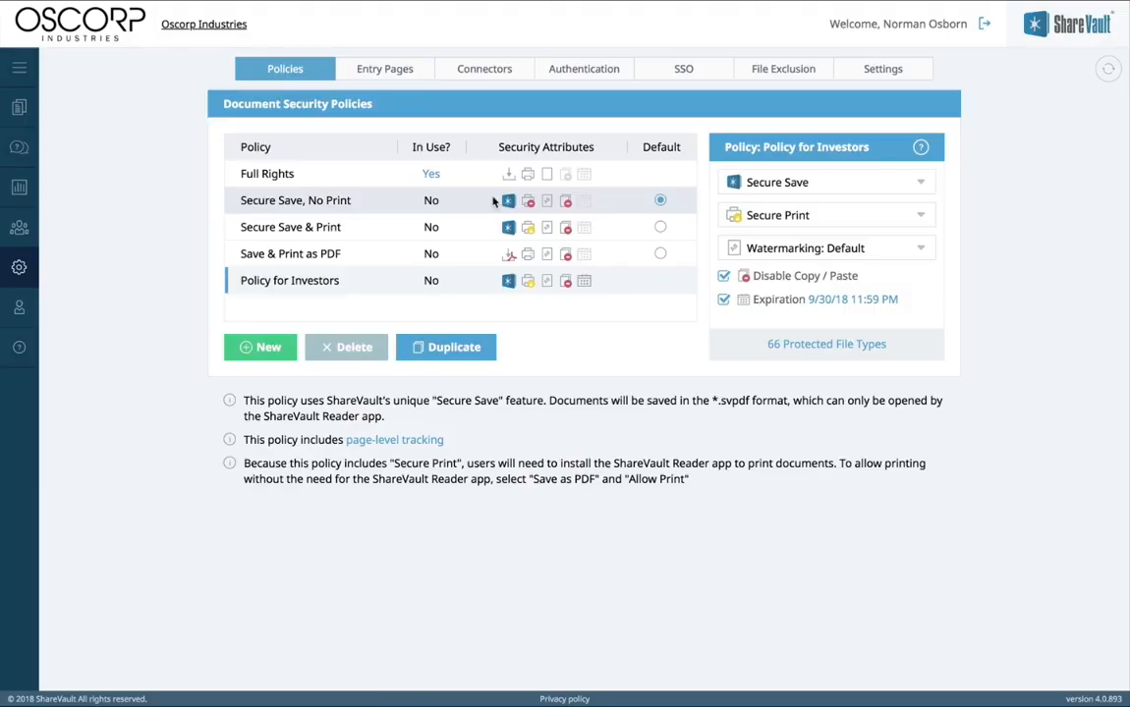
pyautogui.click(19, 225)
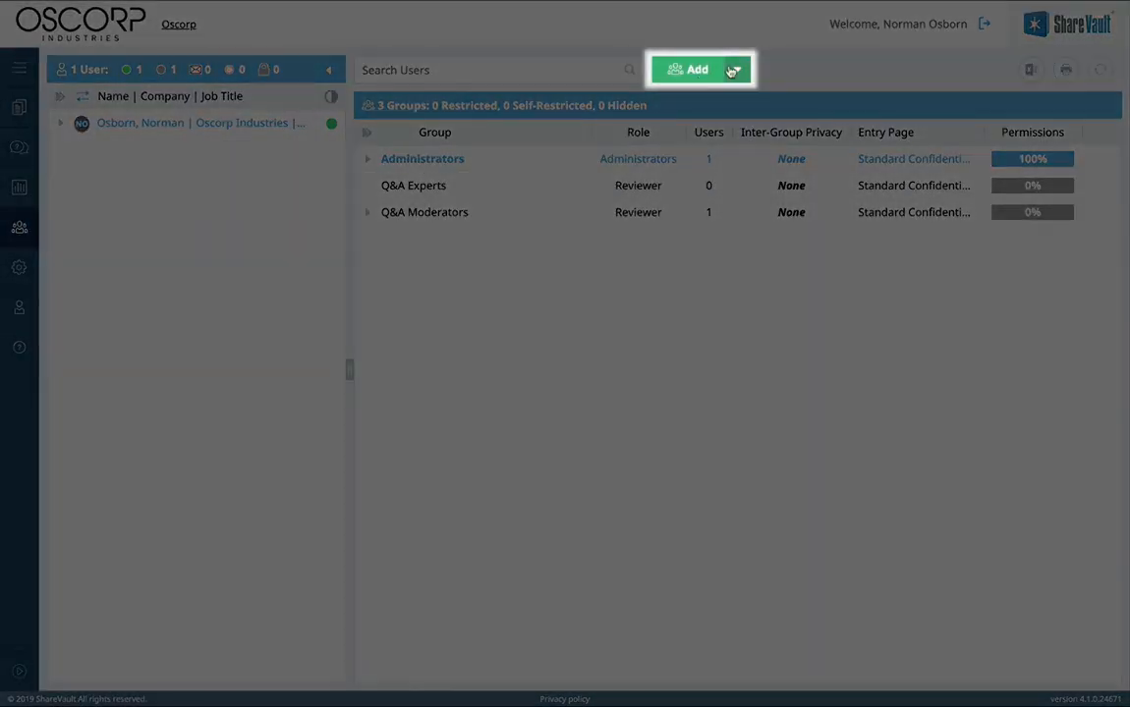
# Step: Create a group named Alchemax with access to the Corporate, Financial and Legal tags
pyautogui.click(737, 69)
pyautogui.click(725, 121)
pyautogui.write('Alchemax')
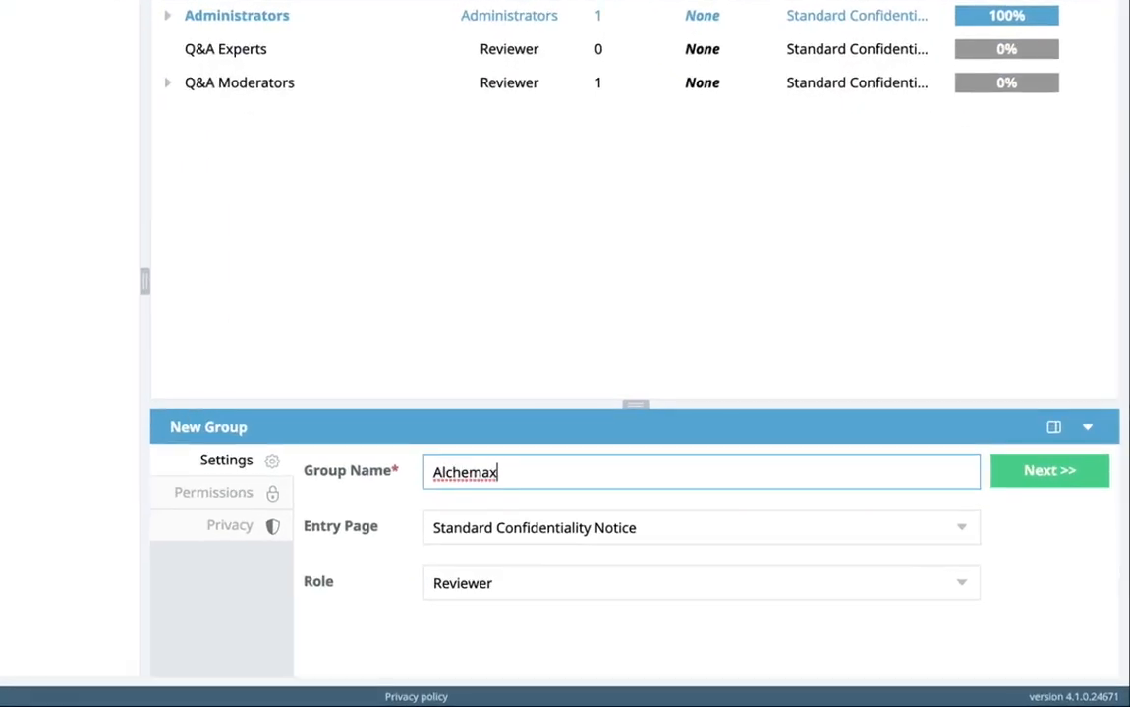
pyautogui.click(1041, 471)
pyautogui.moveTo(673, 379); pyautogui.dragTo(672, 276)
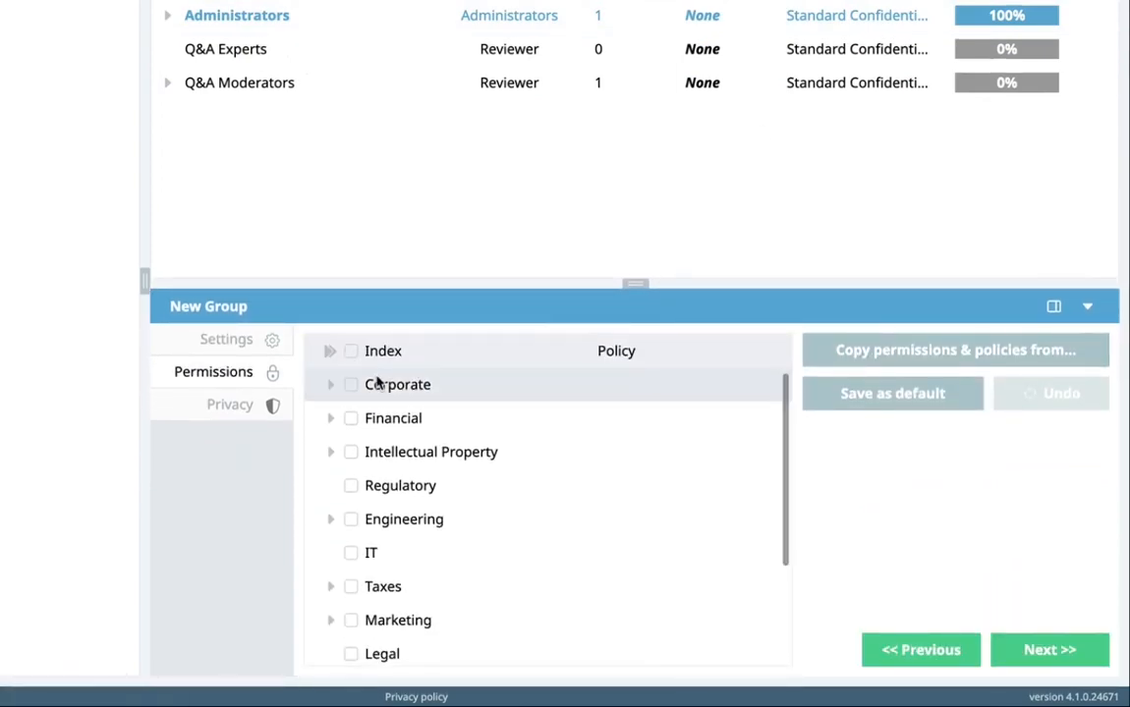
pyautogui.click(352, 385)
pyautogui.click(350, 419)
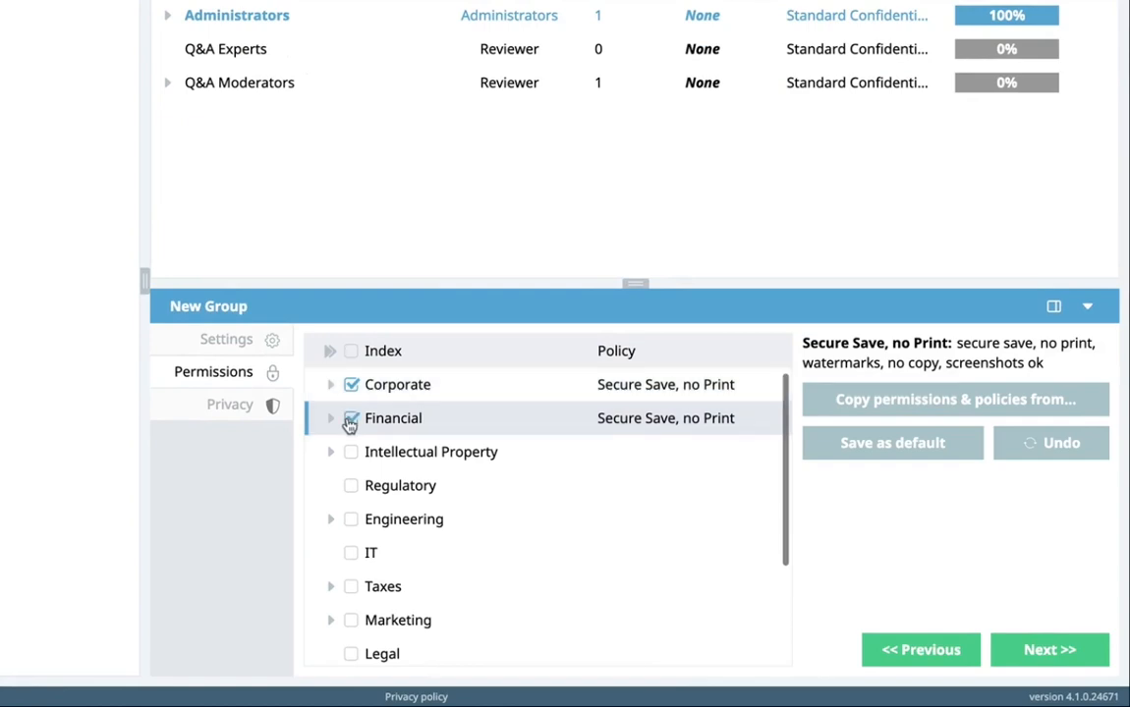
pyautogui.click(353, 656)
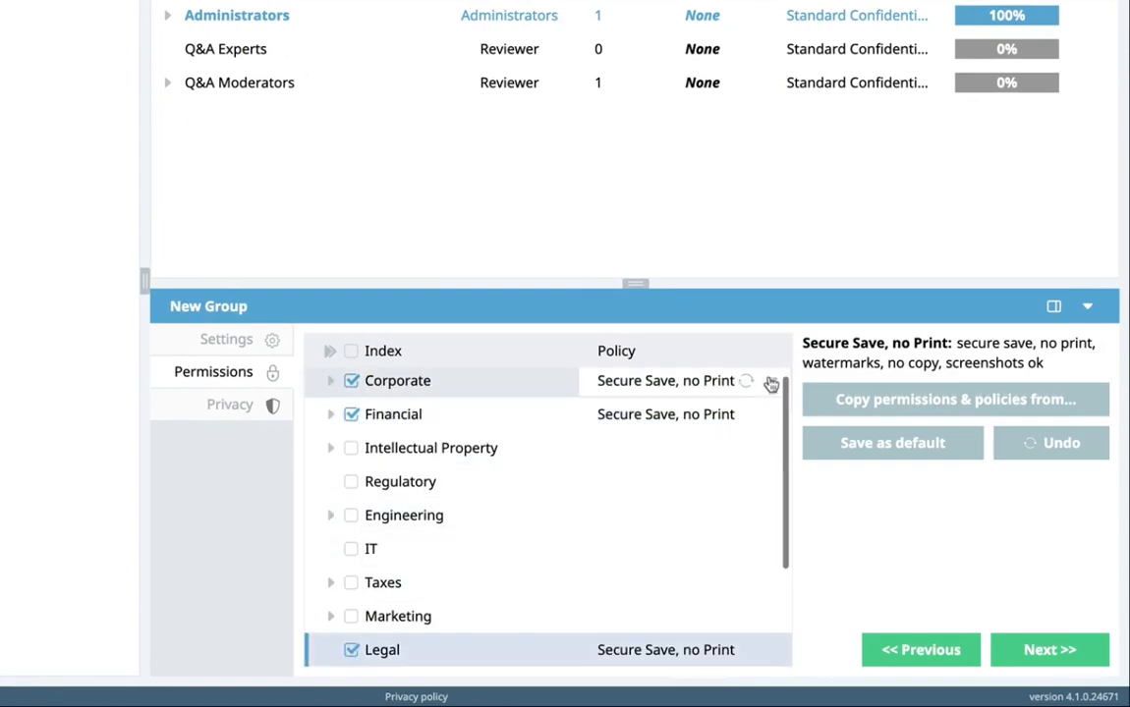
# Step: Apply Secure Save & Print to Corporate only, and Save & Print as PDF to Financial and subtags
pyautogui.click(774, 384)
pyautogui.click(651, 482)
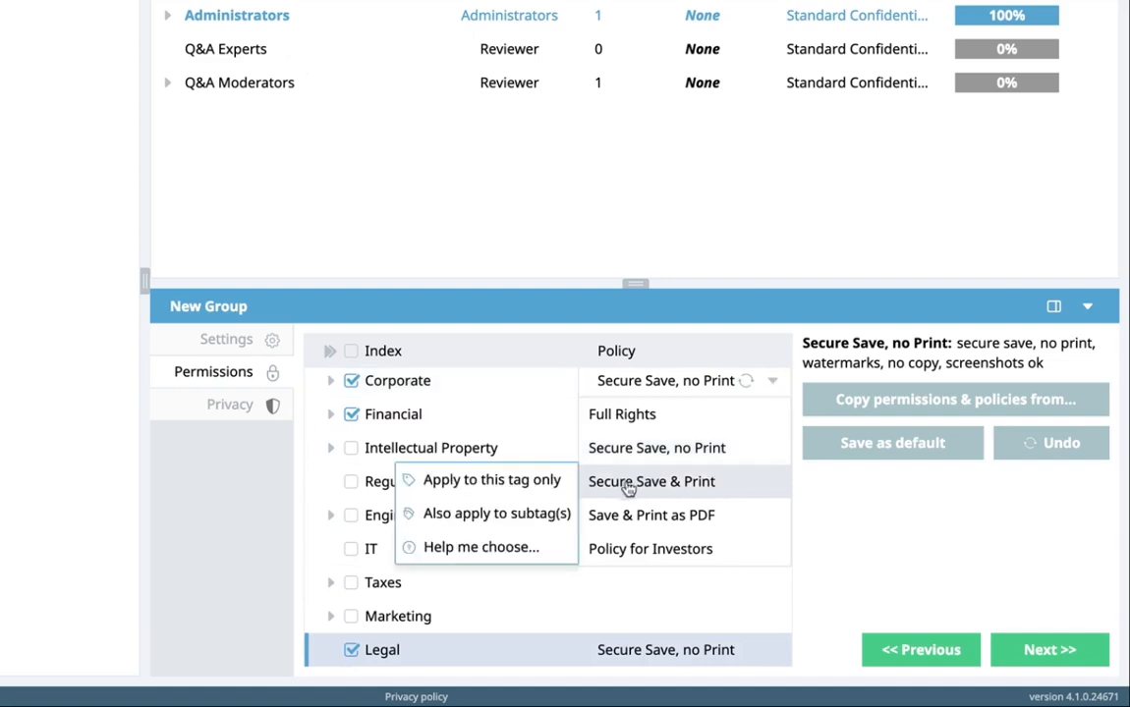
pyautogui.click(550, 479)
pyautogui.click(773, 420)
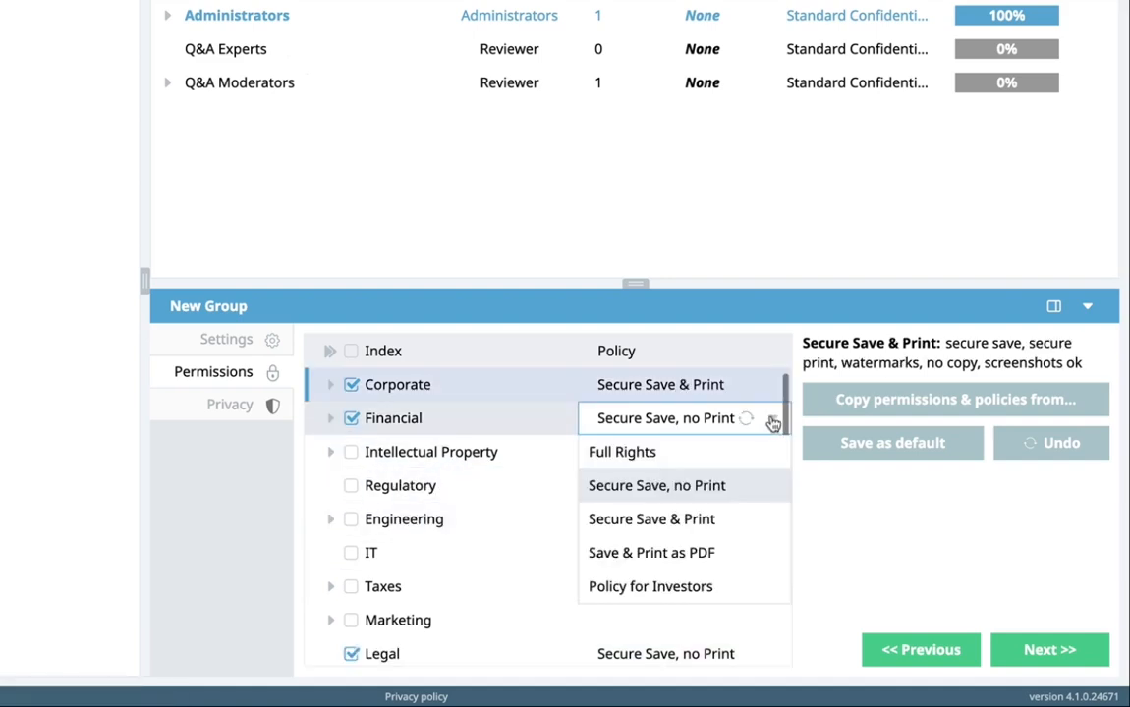
pyautogui.click(728, 552)
pyautogui.click(551, 586)
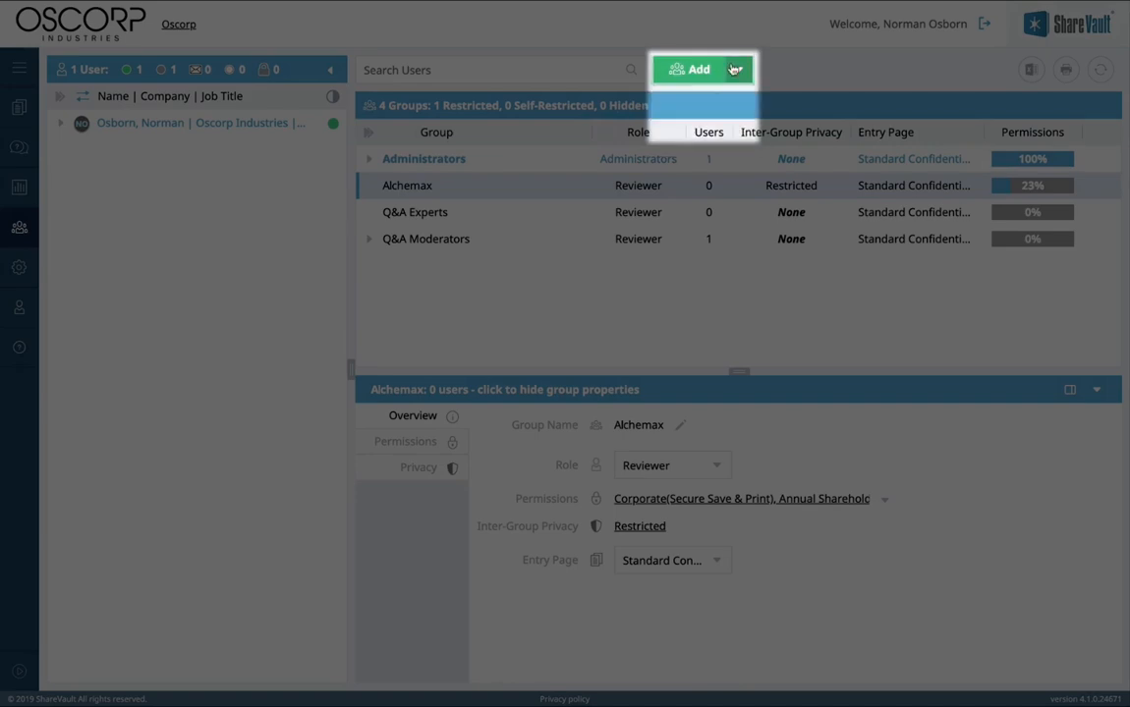
# Step: Batch-add the four Alchemax investors as users by pasting their e-mail addresses
pyautogui.click(735, 69)
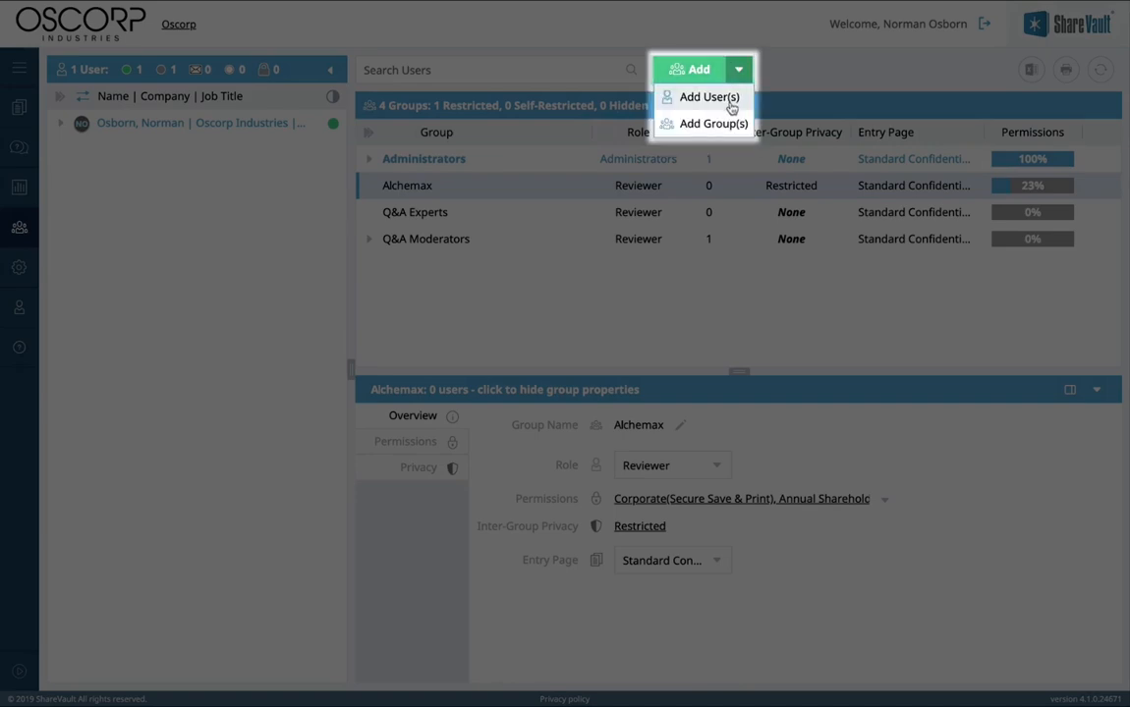
pyautogui.click(731, 102)
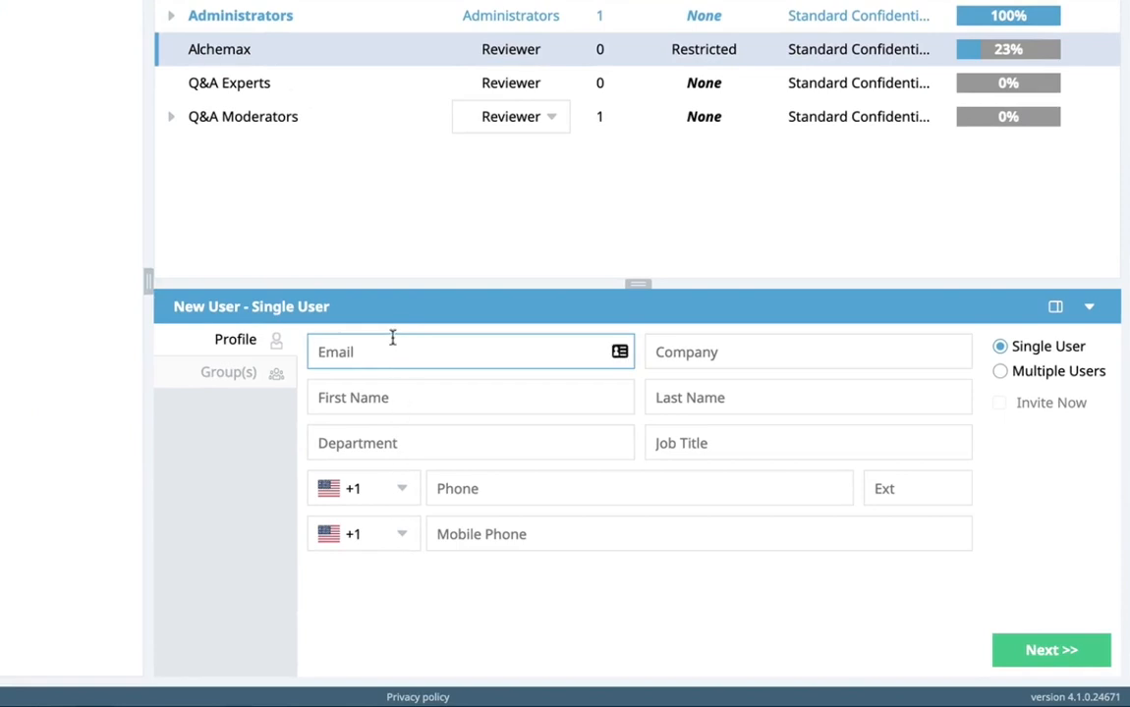
pyautogui.click(1000, 372)
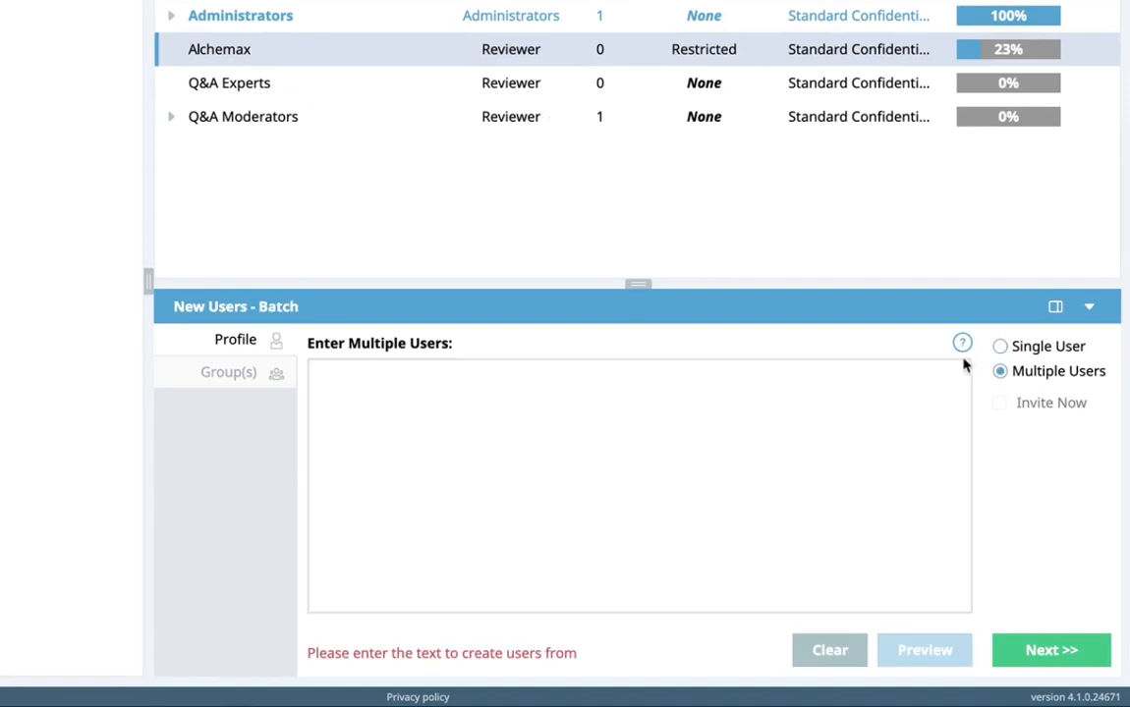
pyautogui.click(962, 342)
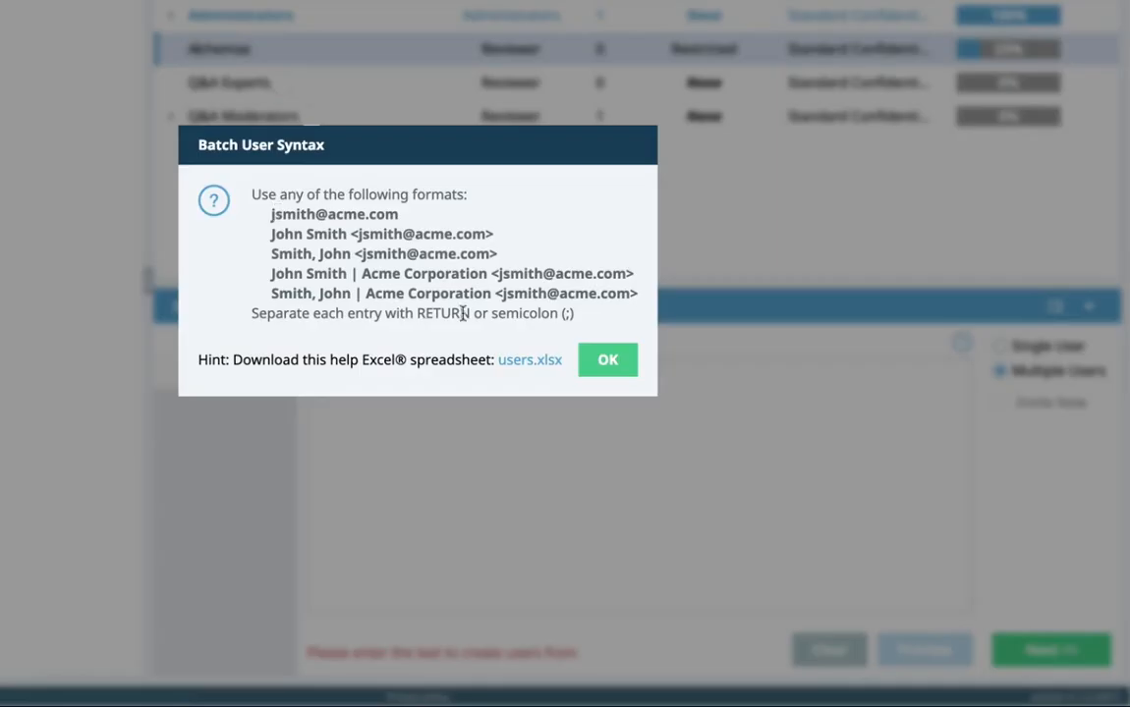
pyautogui.click(600, 362)
pyautogui.hotkey('ctrl', 'v')
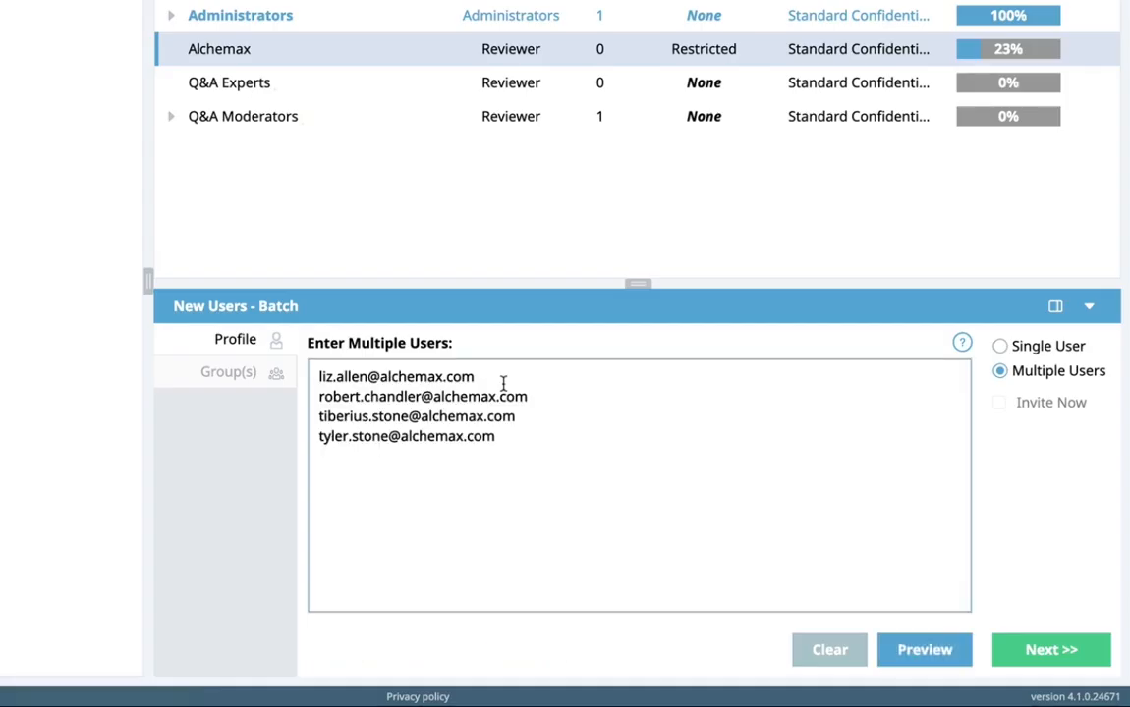
pyautogui.click(925, 650)
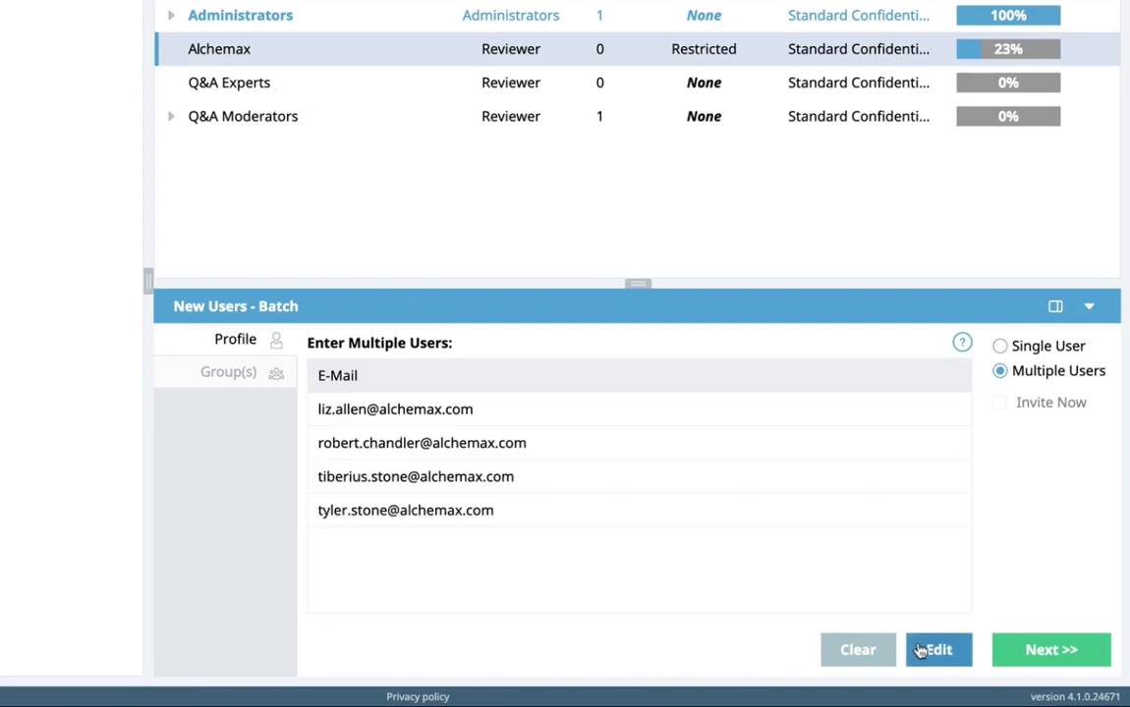
pyautogui.click(1051, 650)
pyautogui.click(1051, 650)
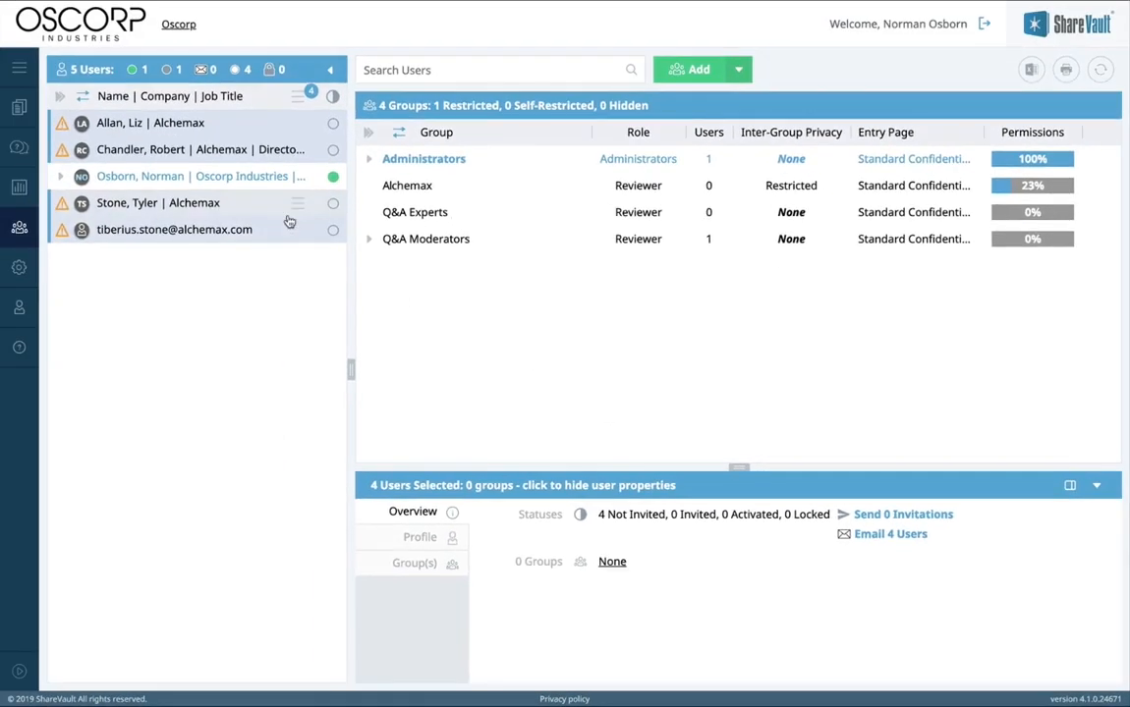
# Step: Drag the four new users into the Alchemax group, then move the three Oscorp users as well
pyautogui.moveTo(292, 221); pyautogui.dragTo(406, 189)
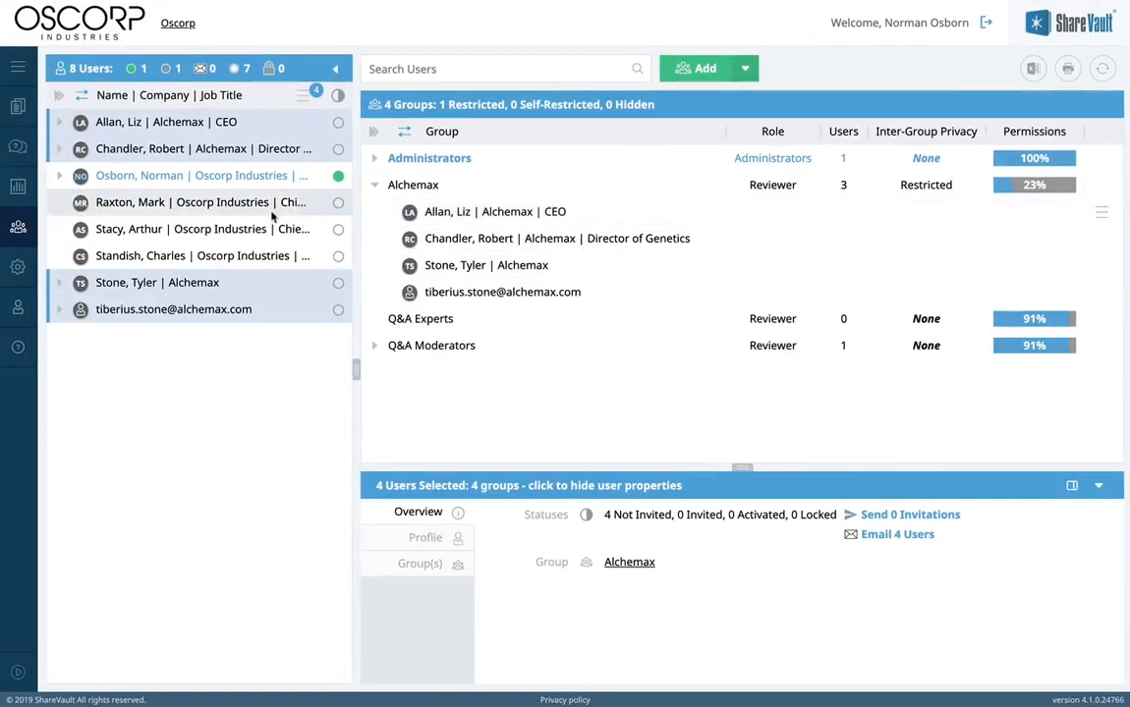
pyautogui.click(64, 206)
pyautogui.keyDown('shift'); pyautogui.click(56, 261); pyautogui.keyUp('shift')
pyautogui.moveTo(63, 259); pyautogui.dragTo(419, 168)
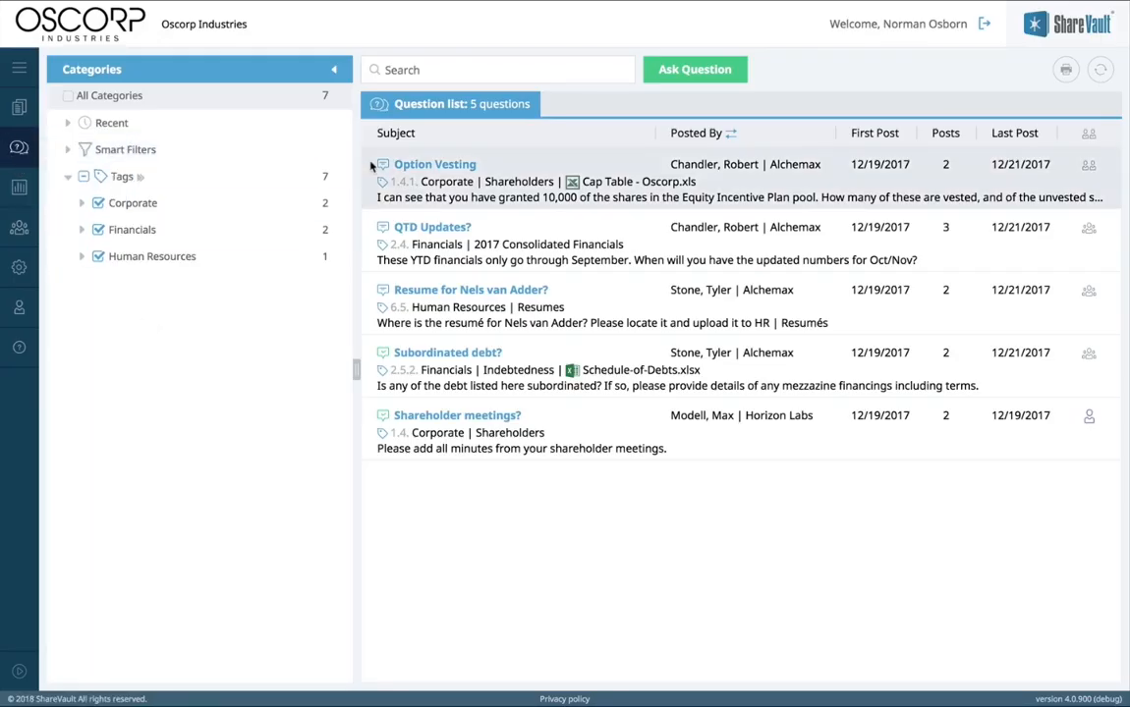
# Step: Open the QTD Updates? question thread
pyautogui.click(405, 228)
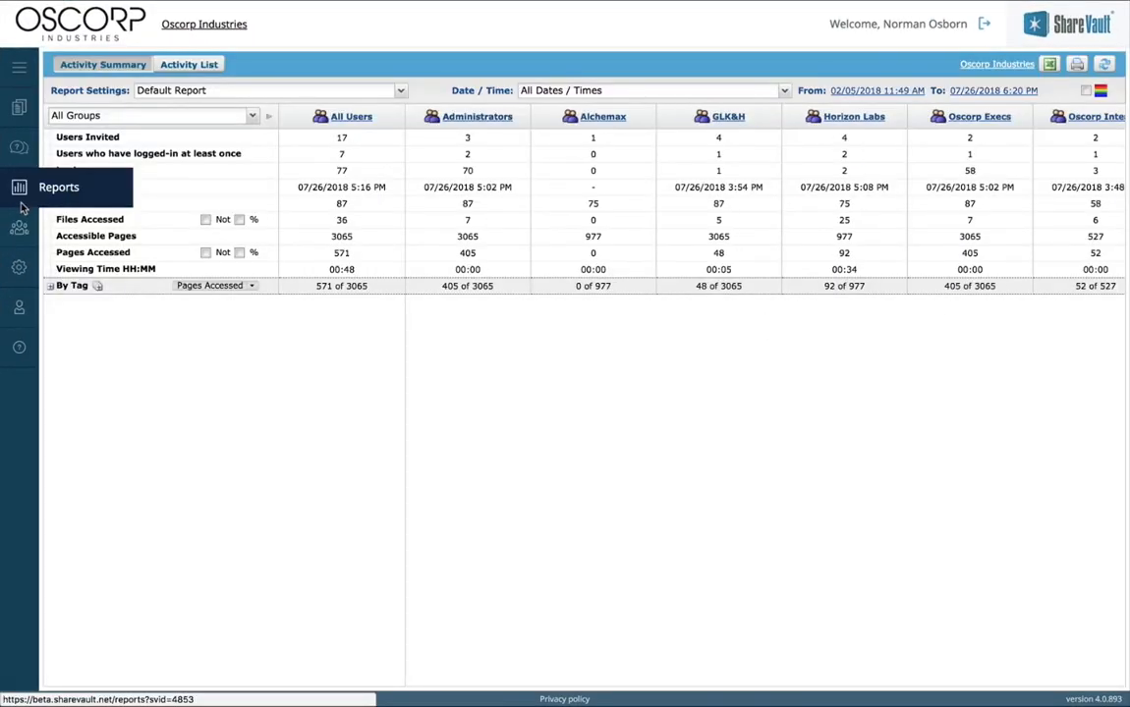
# Step: Expand the summary By Tag and into Corporate's sub-tags, shown as a heat map
pyautogui.click(51, 286)
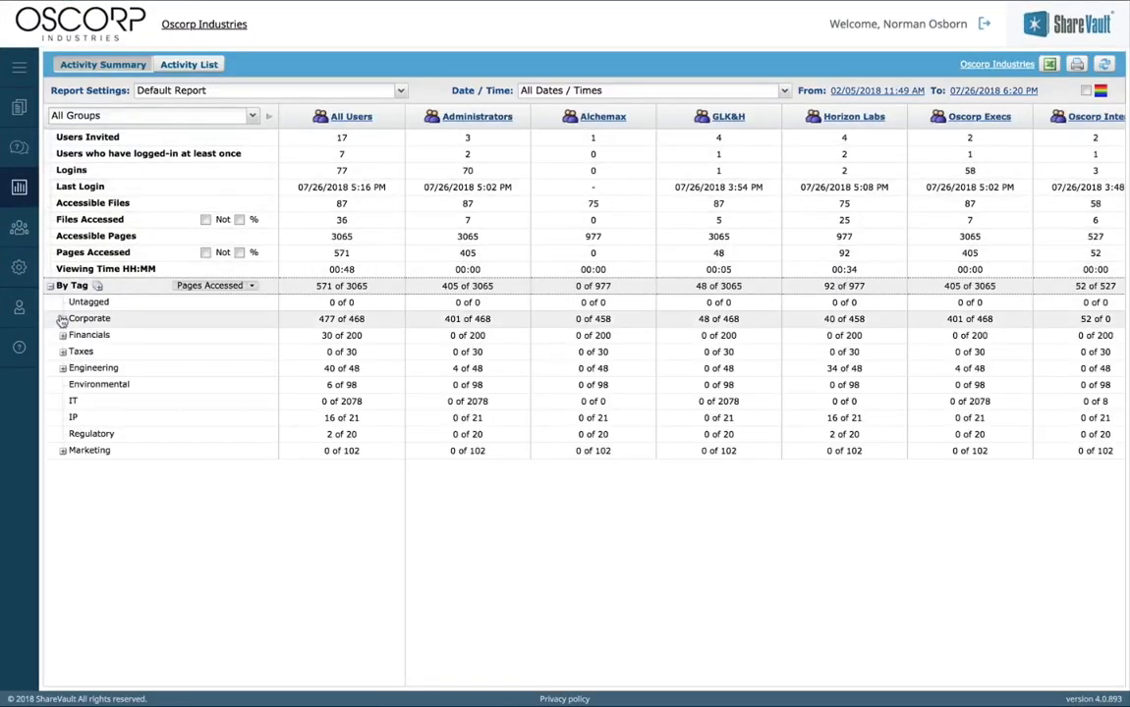
pyautogui.click(62, 319)
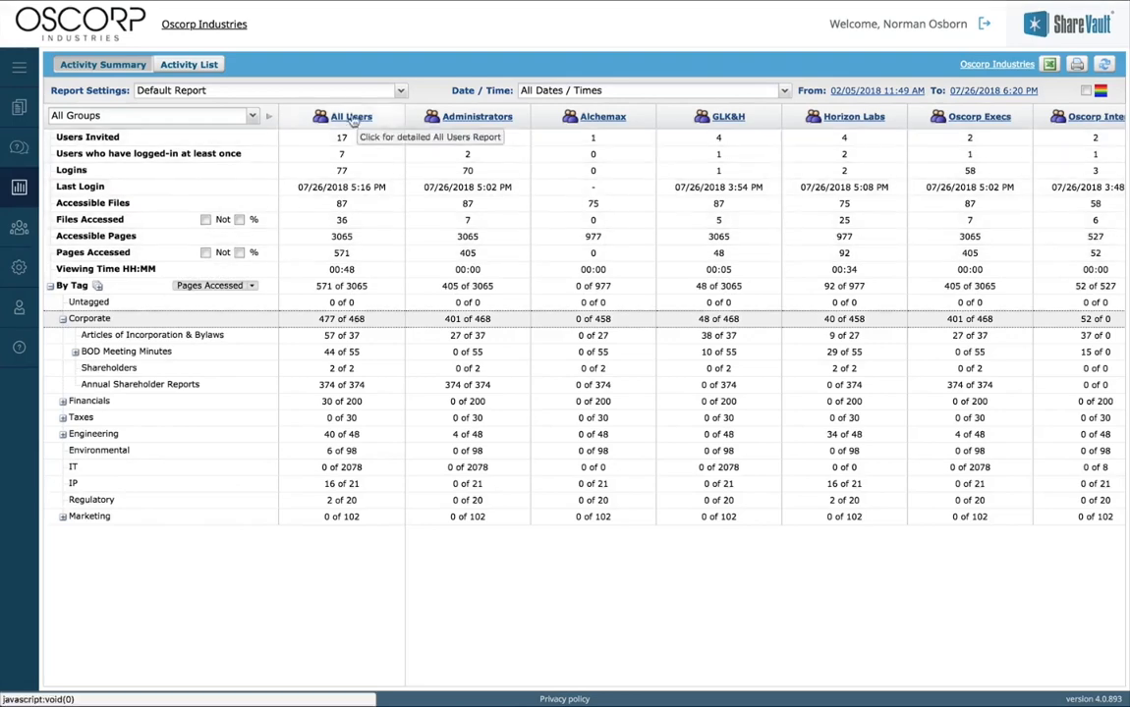
pyautogui.click(1085, 91)
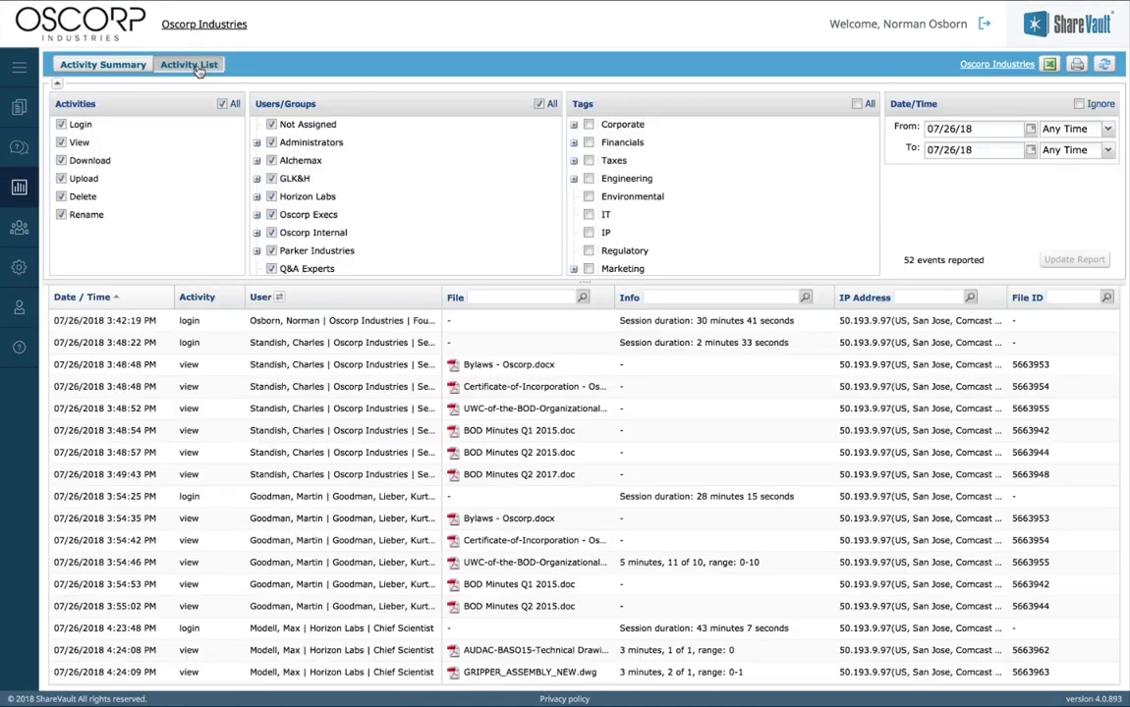
# Step: Filter the Activity List to only the Parker Industries group and update the report
pyautogui.click(182, 64)
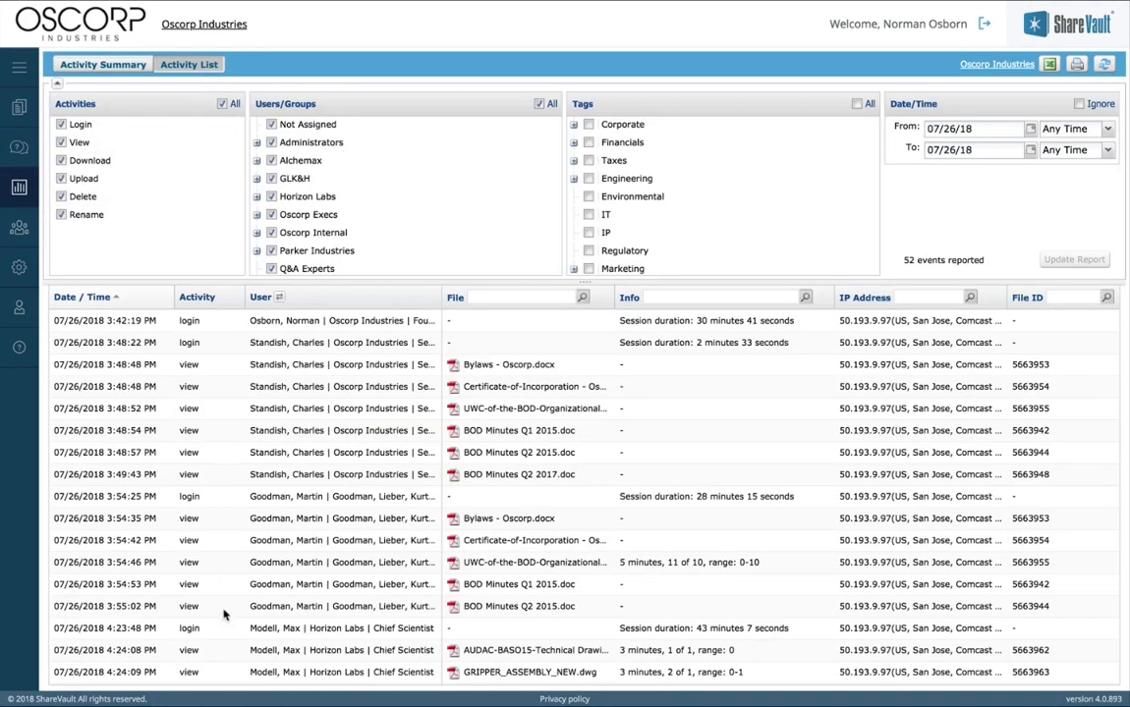
pyautogui.click(538, 103)
pyautogui.click(271, 251)
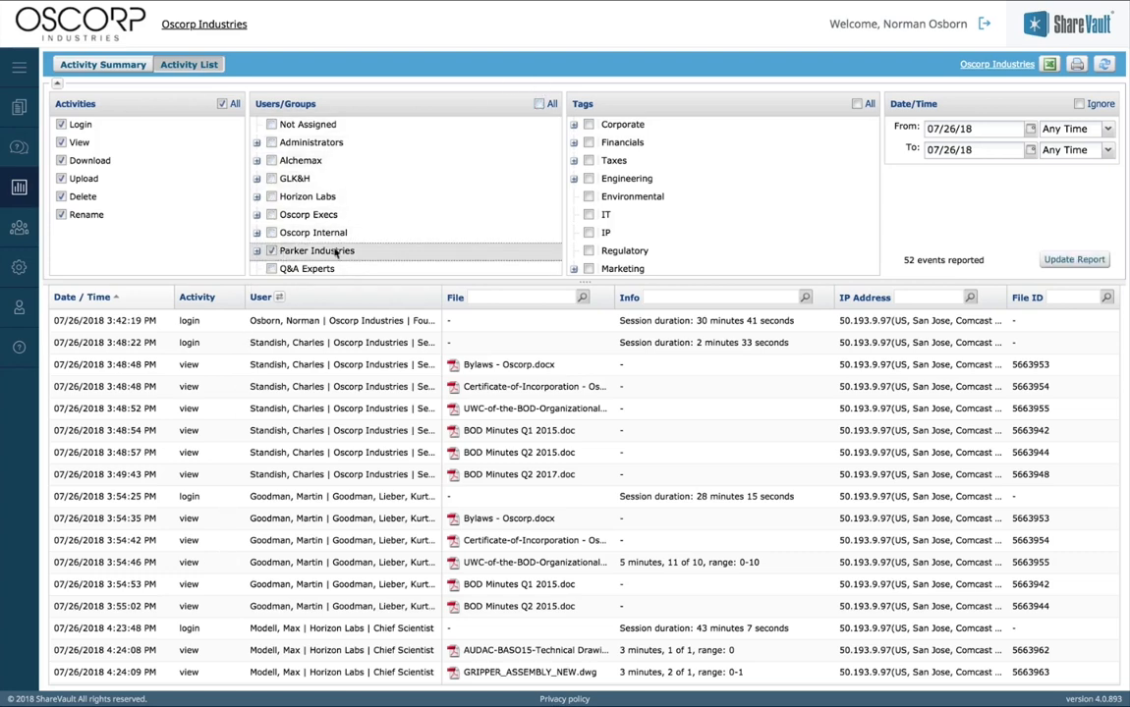
pyautogui.click(1061, 261)
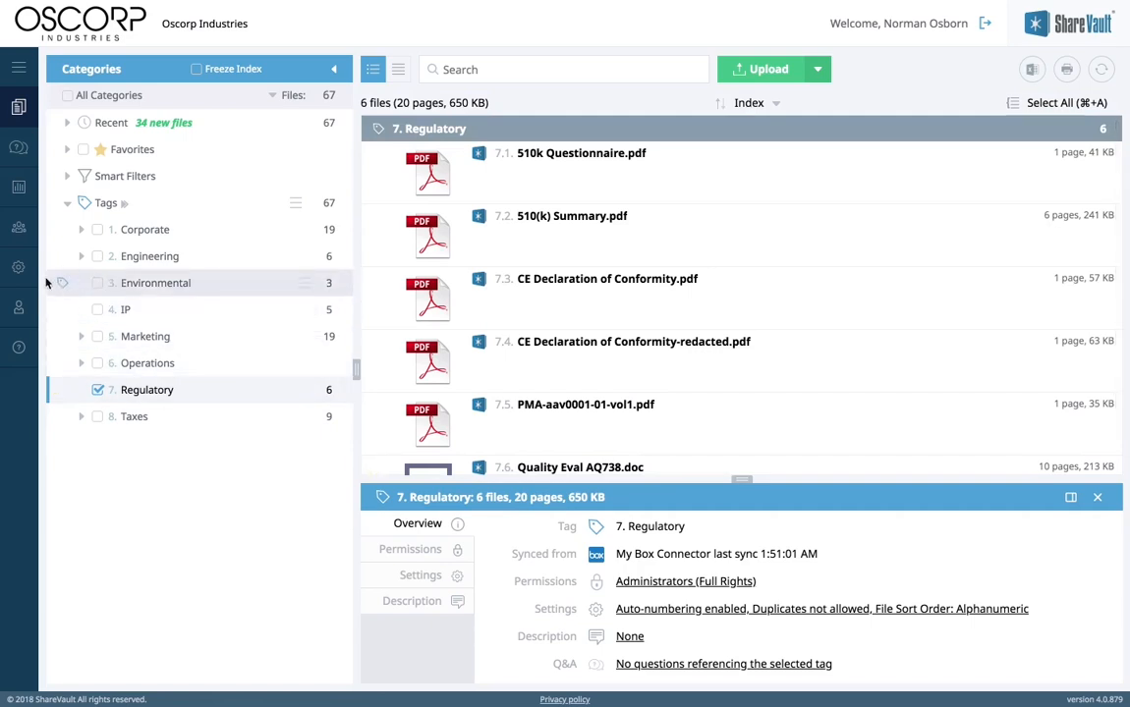
pyautogui.click(17, 267)
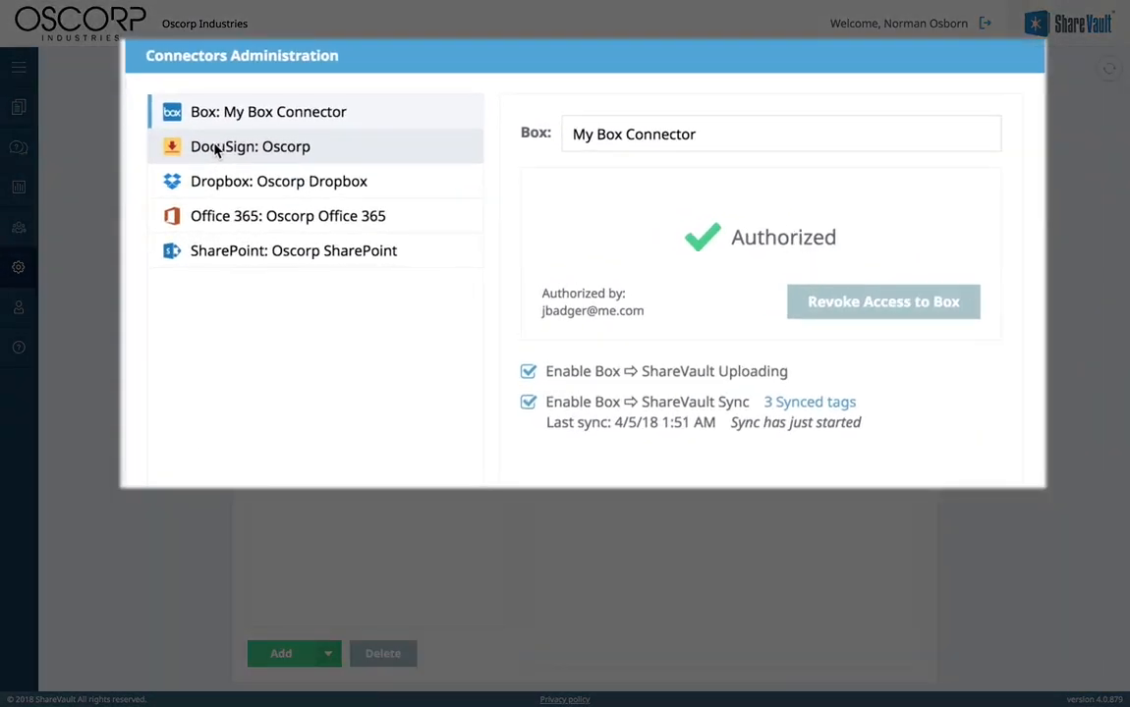
# Step: Review the DocuSign: Oscorp connector's settings, then return to the documents list
pyautogui.click(217, 149)
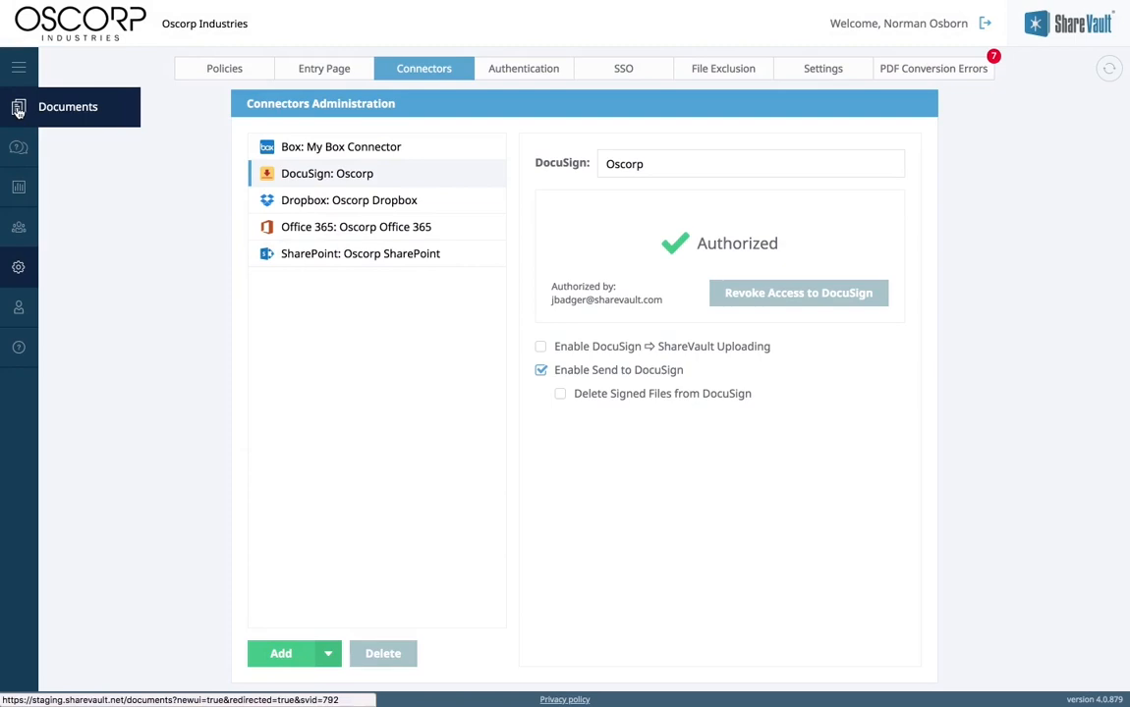
pyautogui.click(17, 111)
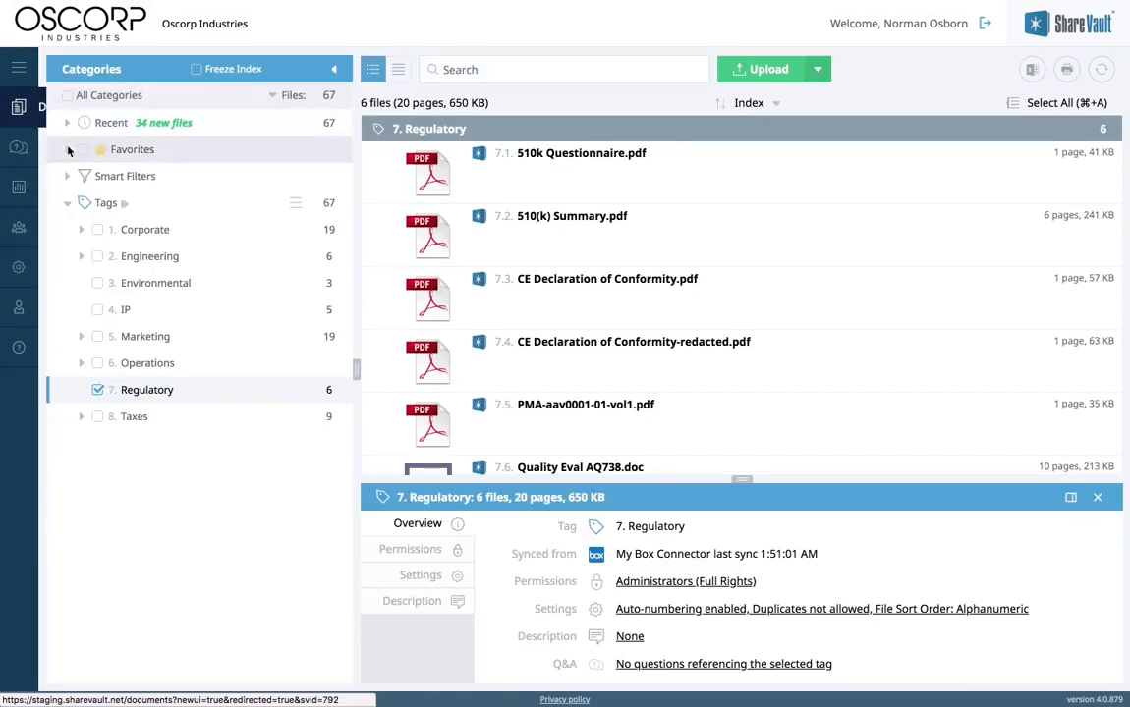
# Step: Send NDA Oscorp-Alchemax.doc from the IP tag to DocuSign: Oscorp
pyautogui.click(98, 311)
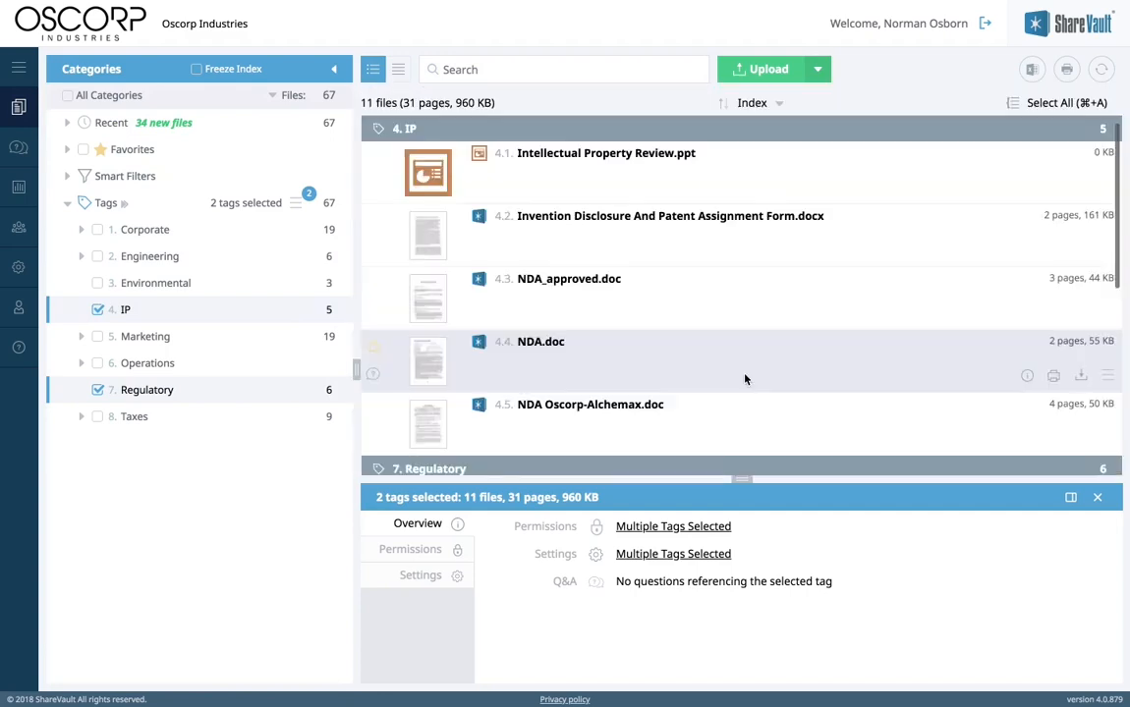
pyautogui.rightClick(744, 410)
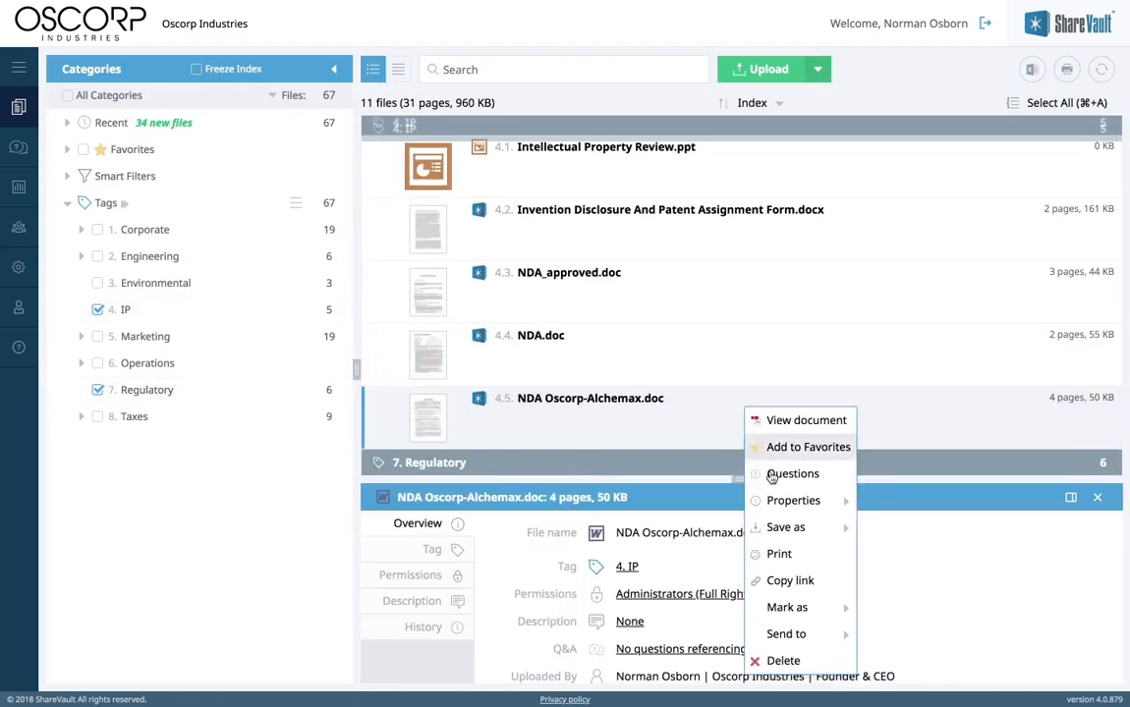
pyautogui.moveTo(786, 634)
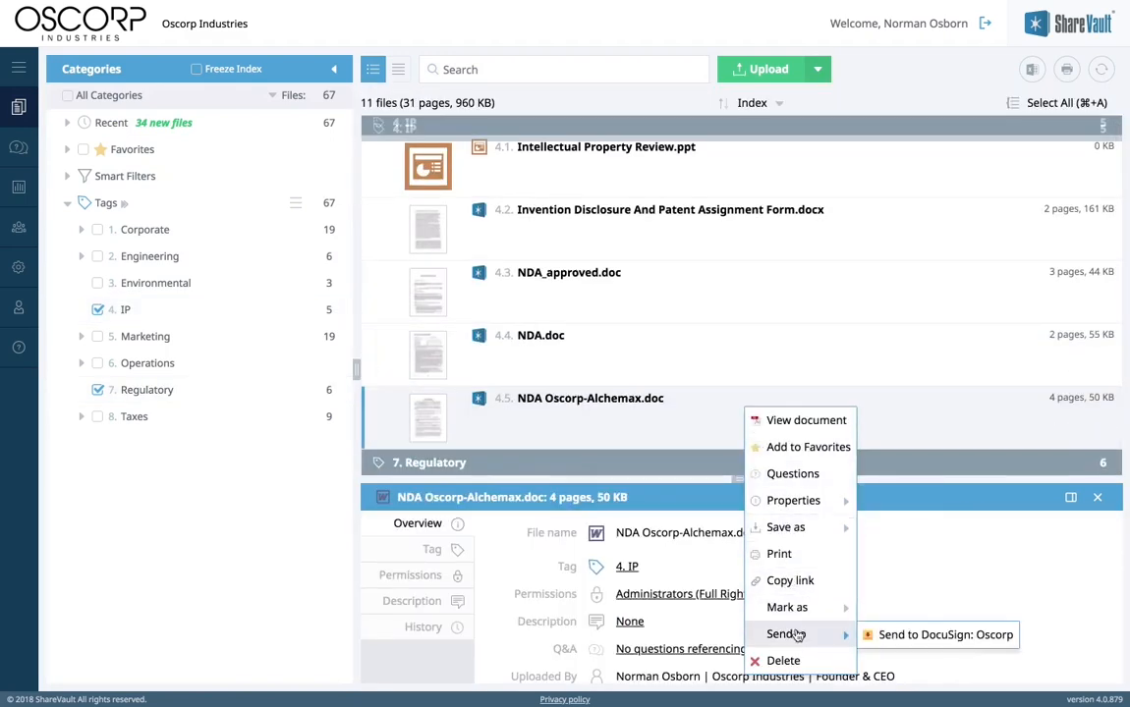
pyautogui.click(894, 637)
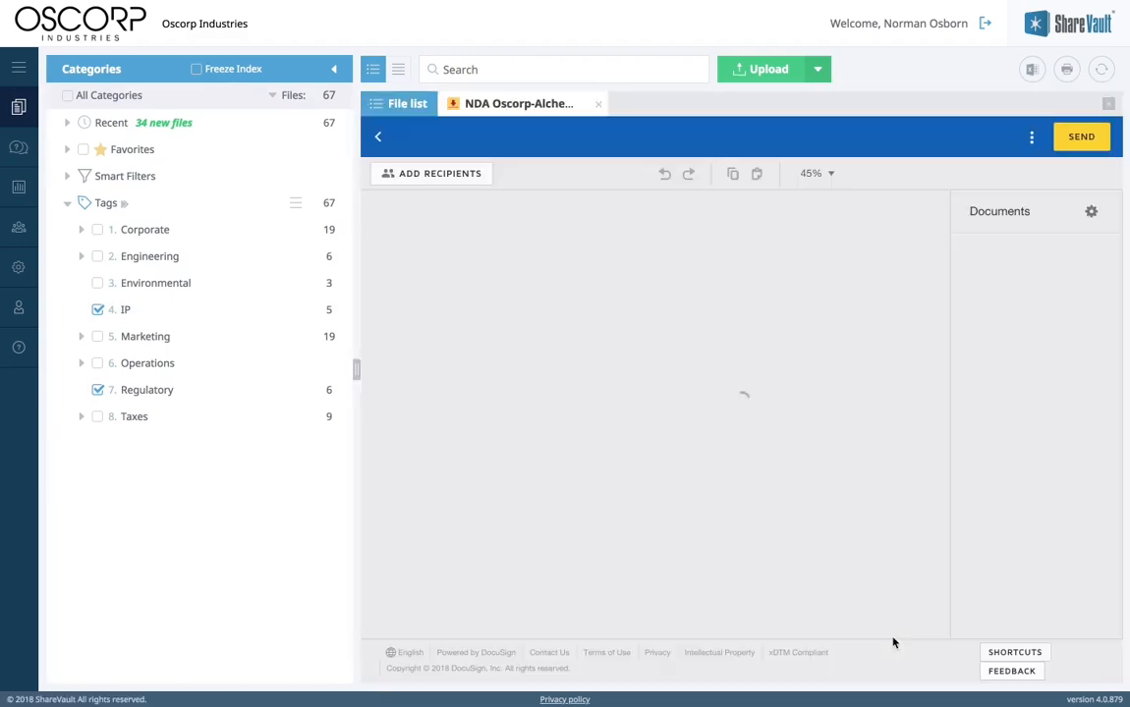
# Step: Add two signers, one Oscorp and one Alchemax contact, with their names and e-mail addresses
pyautogui.click(423, 182)
pyautogui.write('Norman Osborn')
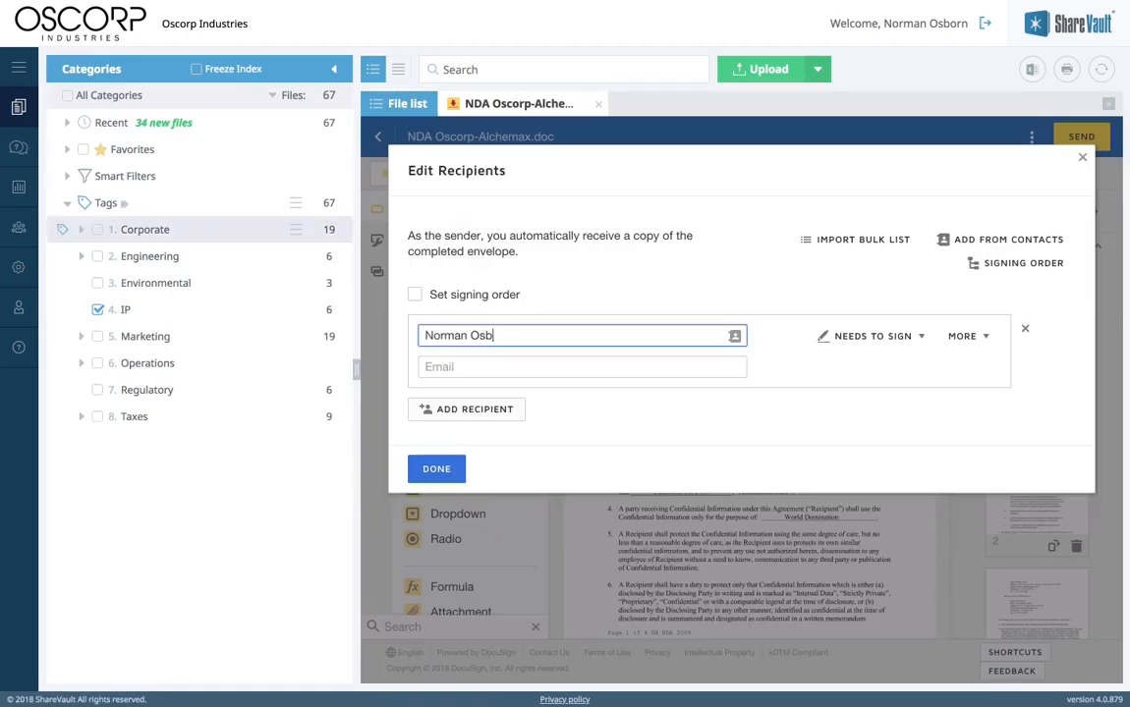
pyautogui.press('Tab')
pyautogui.click(467, 410)
pyautogui.write('Tyler Stone')
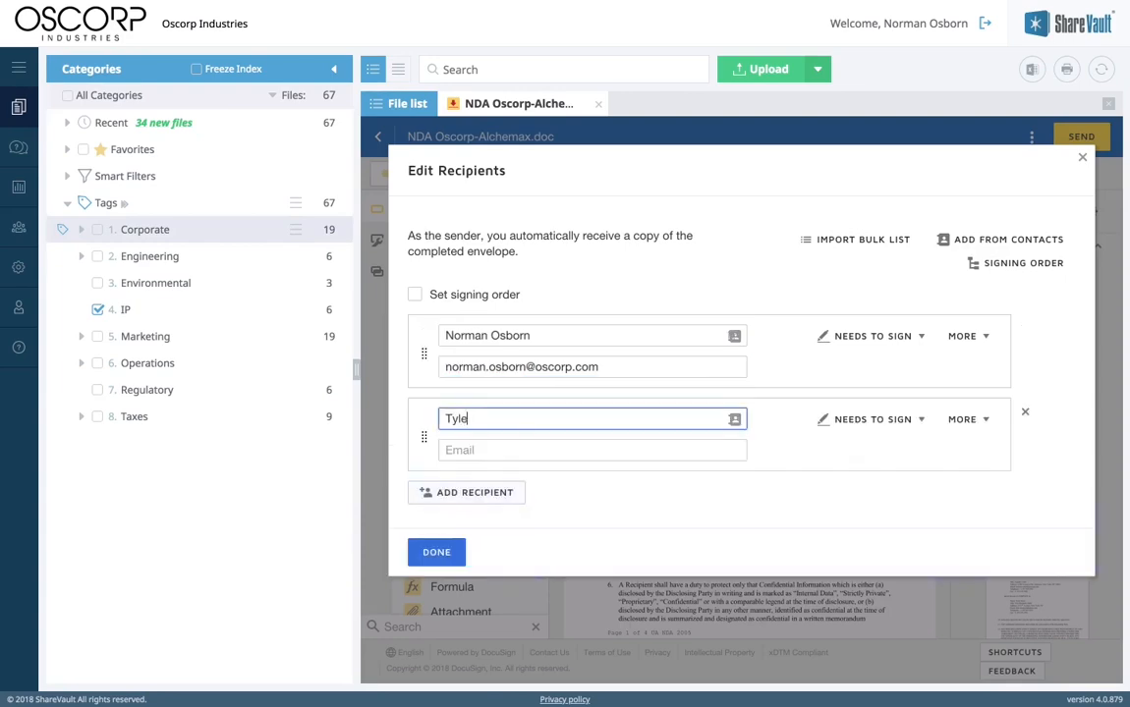
pyautogui.press('Tab')
pyautogui.press('Tab')
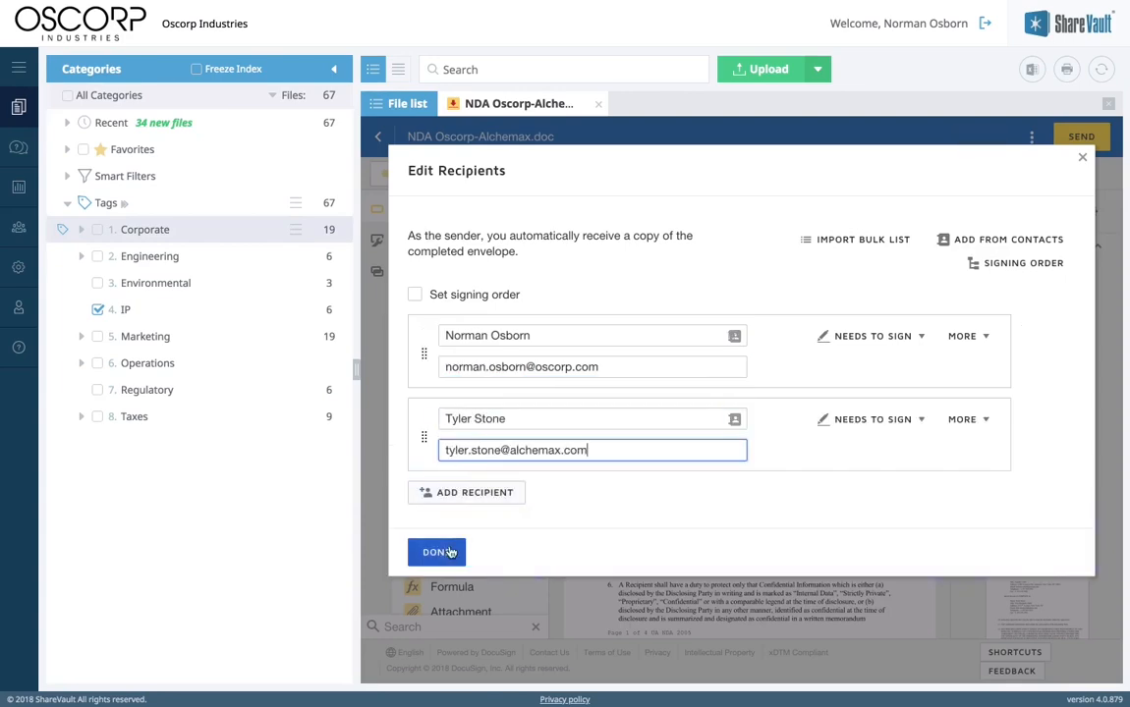
pyautogui.click(437, 552)
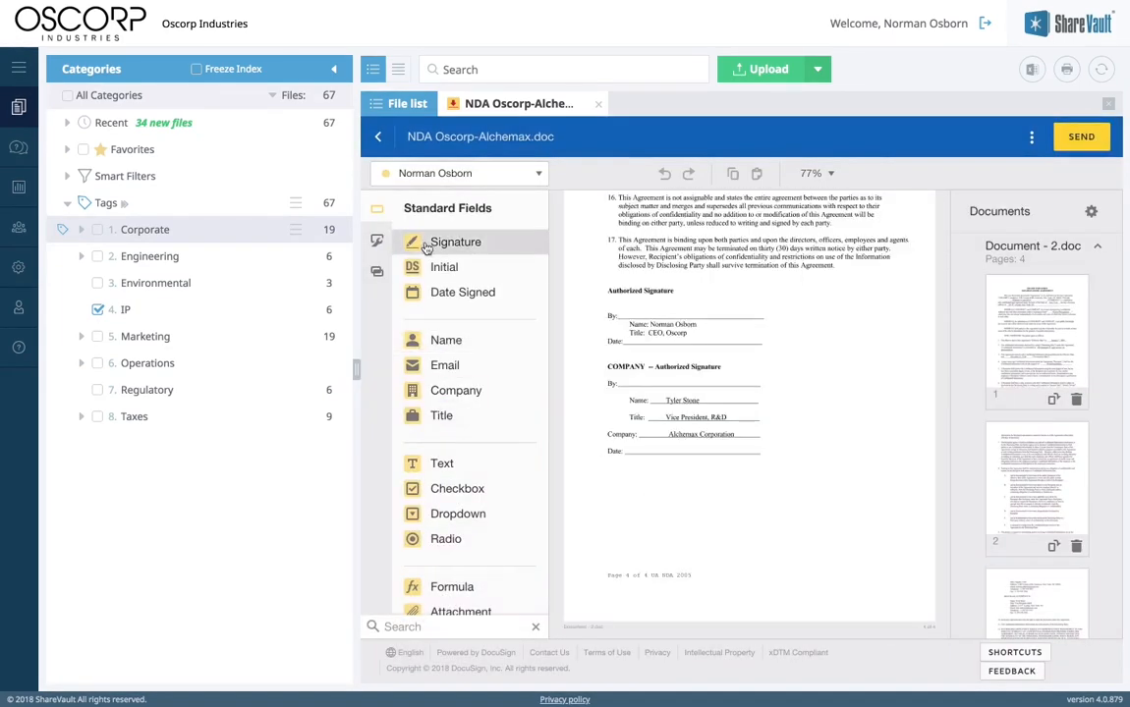
# Step: Place Signature and Date Signed fields on both signers' By:/Date lines, then send the NDA
pyautogui.moveTo(405, 240); pyautogui.dragTo(645, 310)
pyautogui.moveTo(457, 292); pyautogui.dragTo(652, 341)
pyautogui.click(449, 178)
pyautogui.click(446, 232)
pyautogui.moveTo(448, 241); pyautogui.dragTo(675, 376)
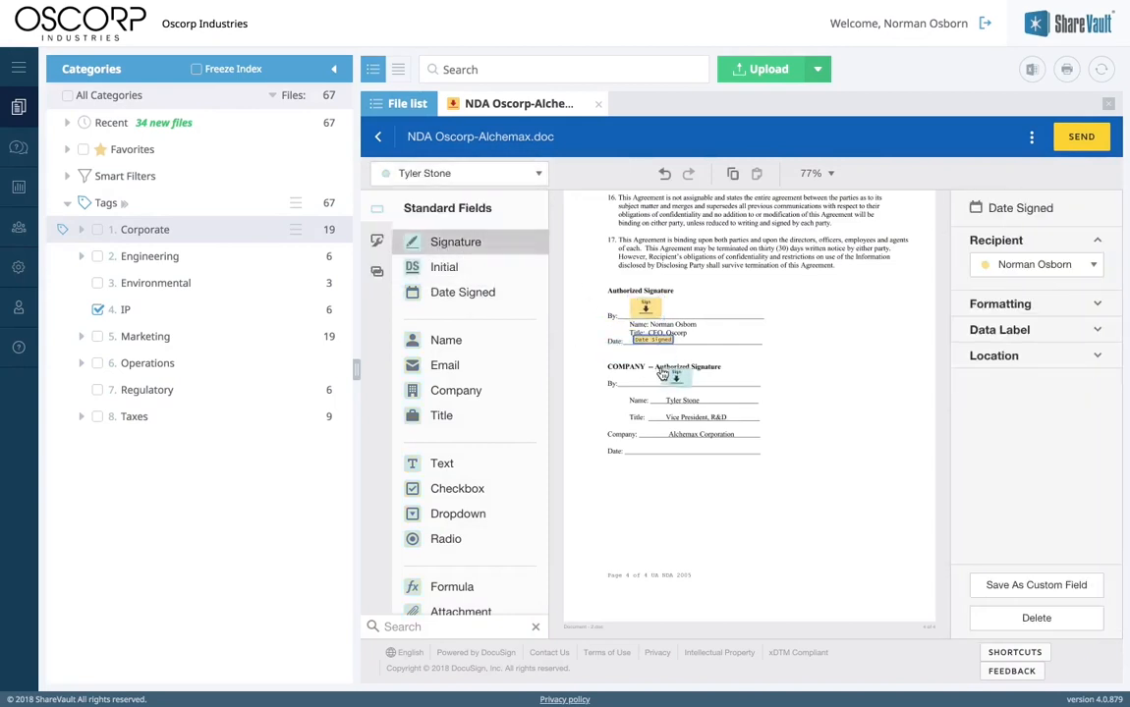
pyautogui.moveTo(457, 292)
pyautogui.mouseDown()
pyautogui.moveTo(535, 329)
pyautogui.moveTo(688, 448)
pyautogui.mouseUp()
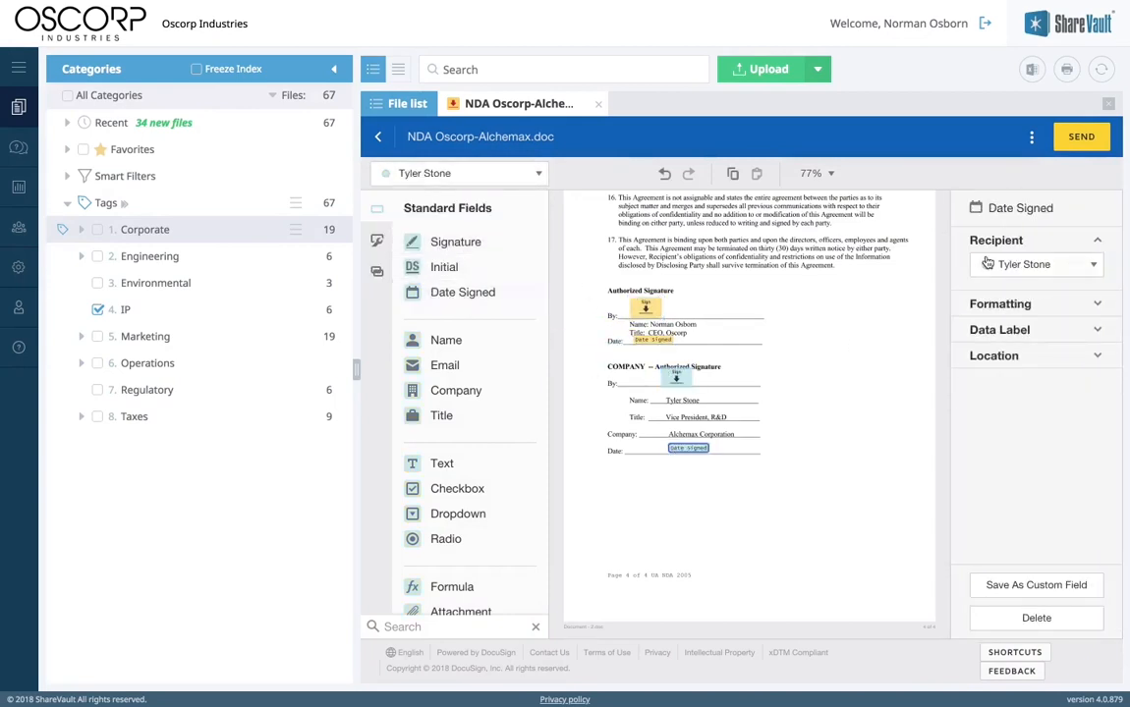
pyautogui.click(1080, 137)
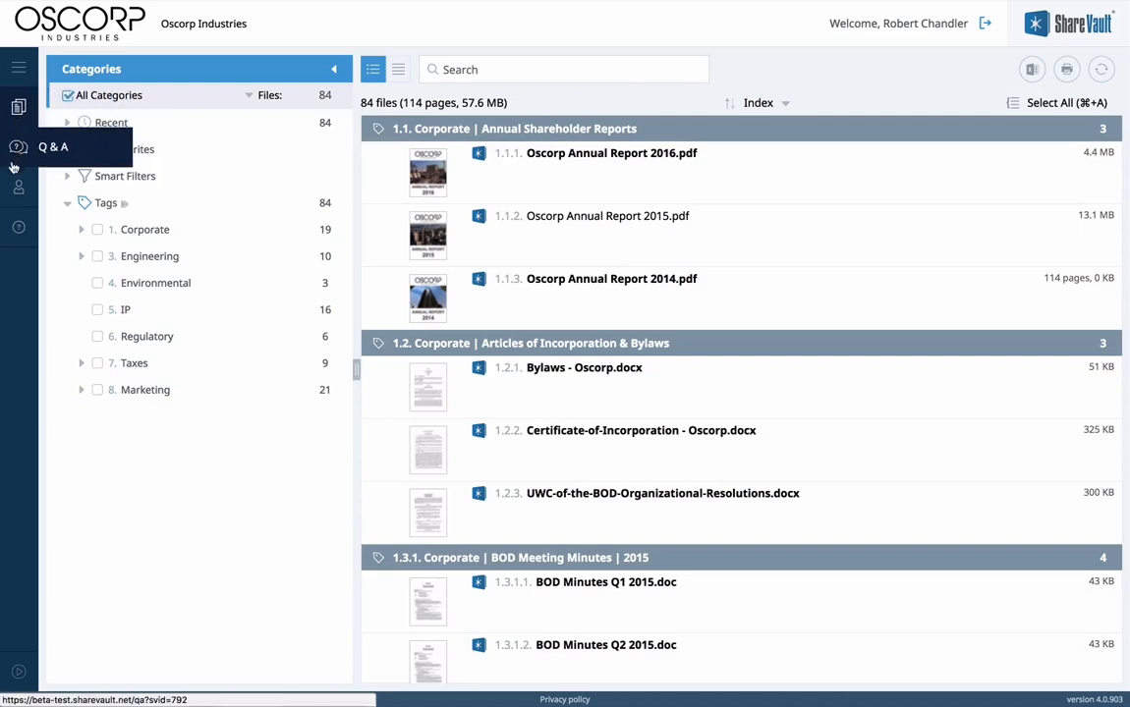
pyautogui.click(17, 232)
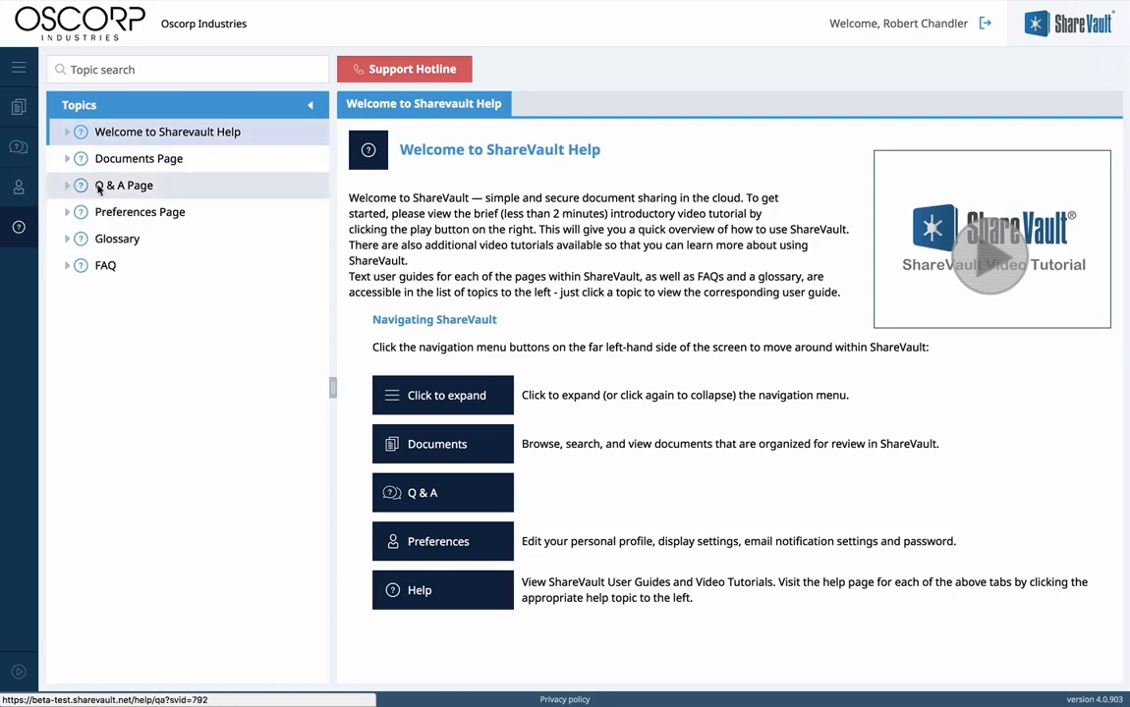
pyautogui.click(67, 215)
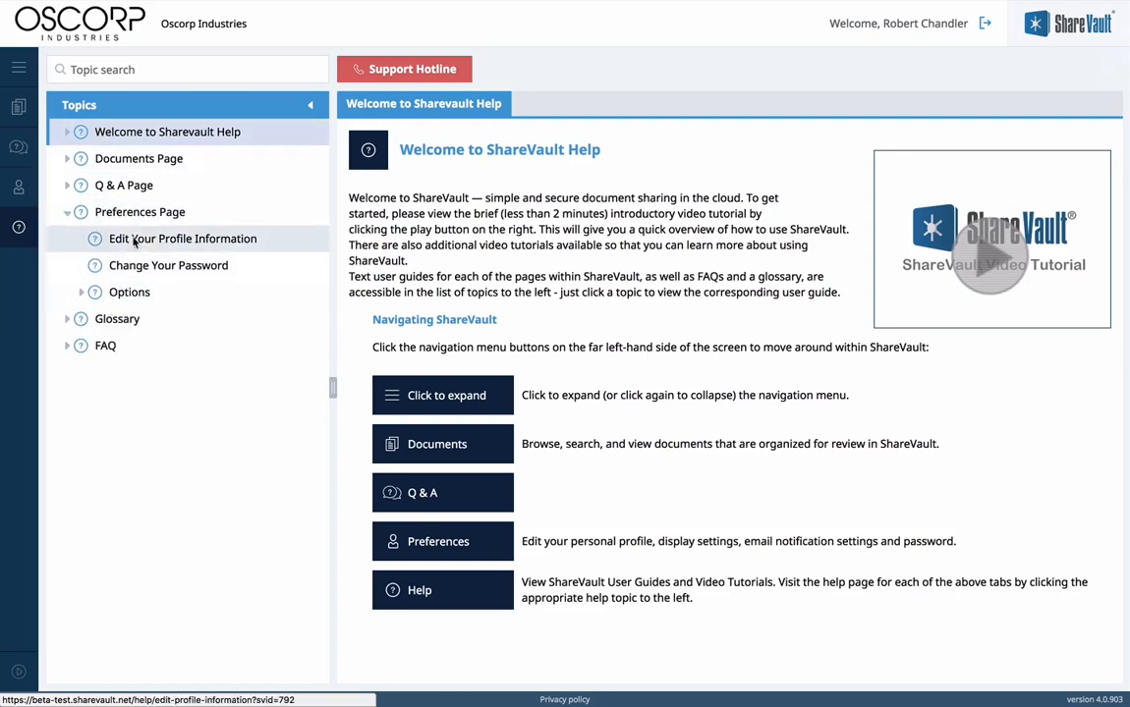
pyautogui.click(139, 242)
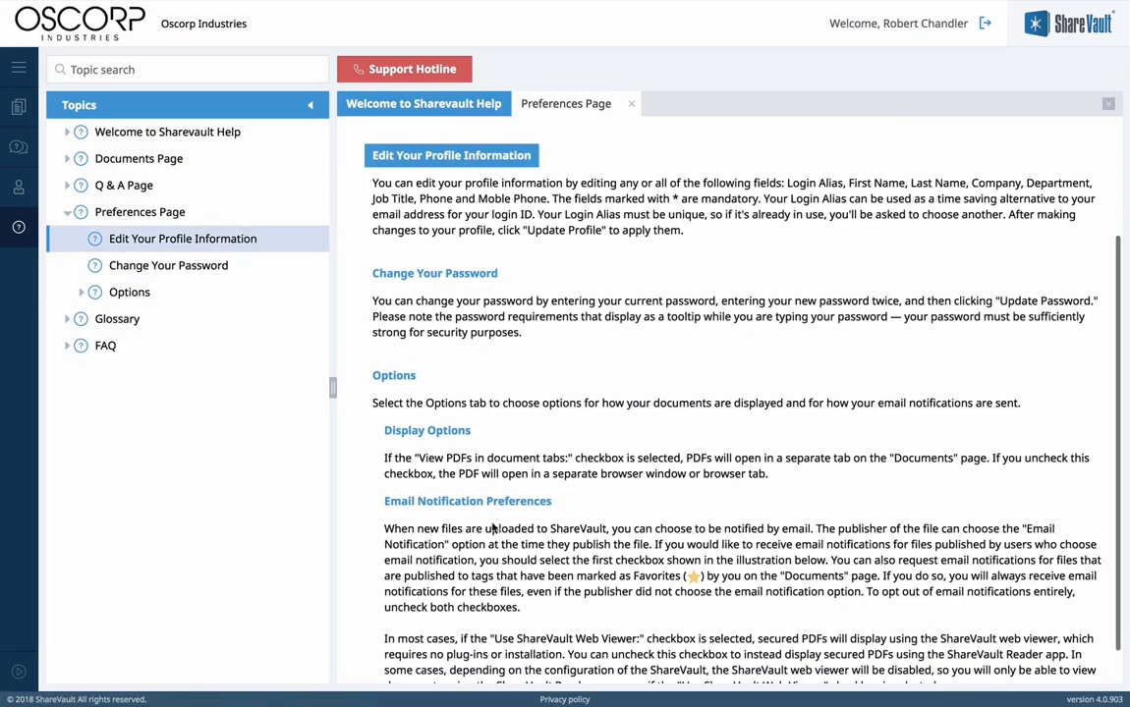
pyautogui.scroll(3, 491, 528)
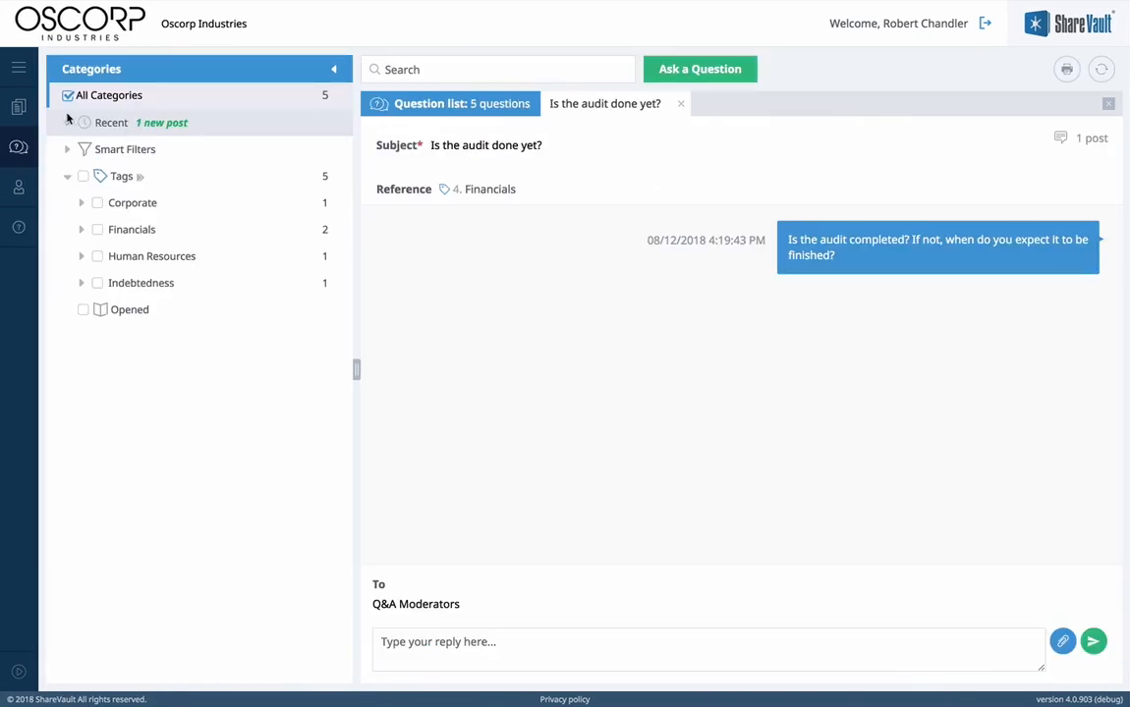
pyautogui.click(21, 108)
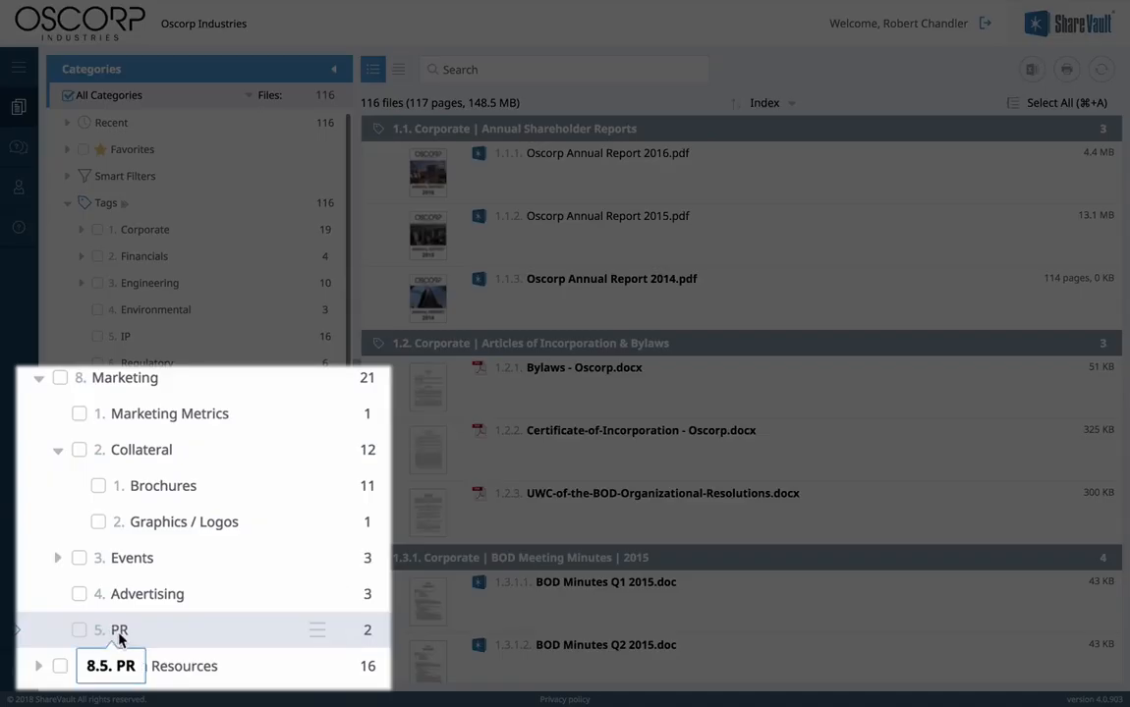
pyautogui.click(120, 638)
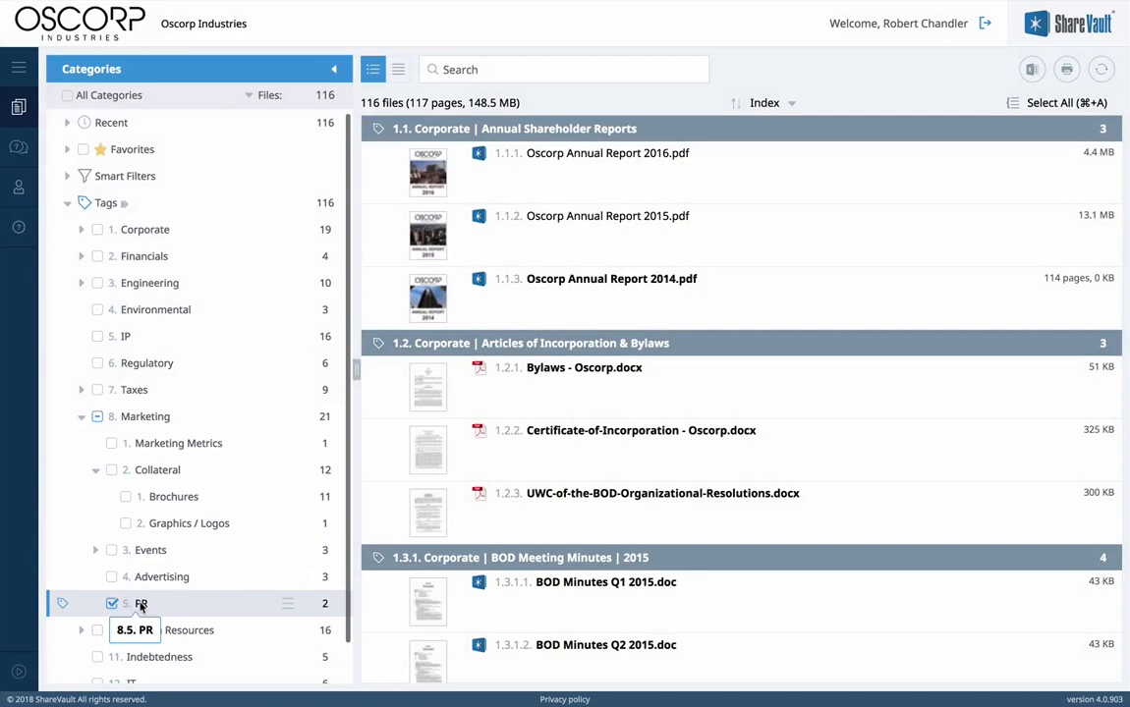
pyautogui.click(112, 550)
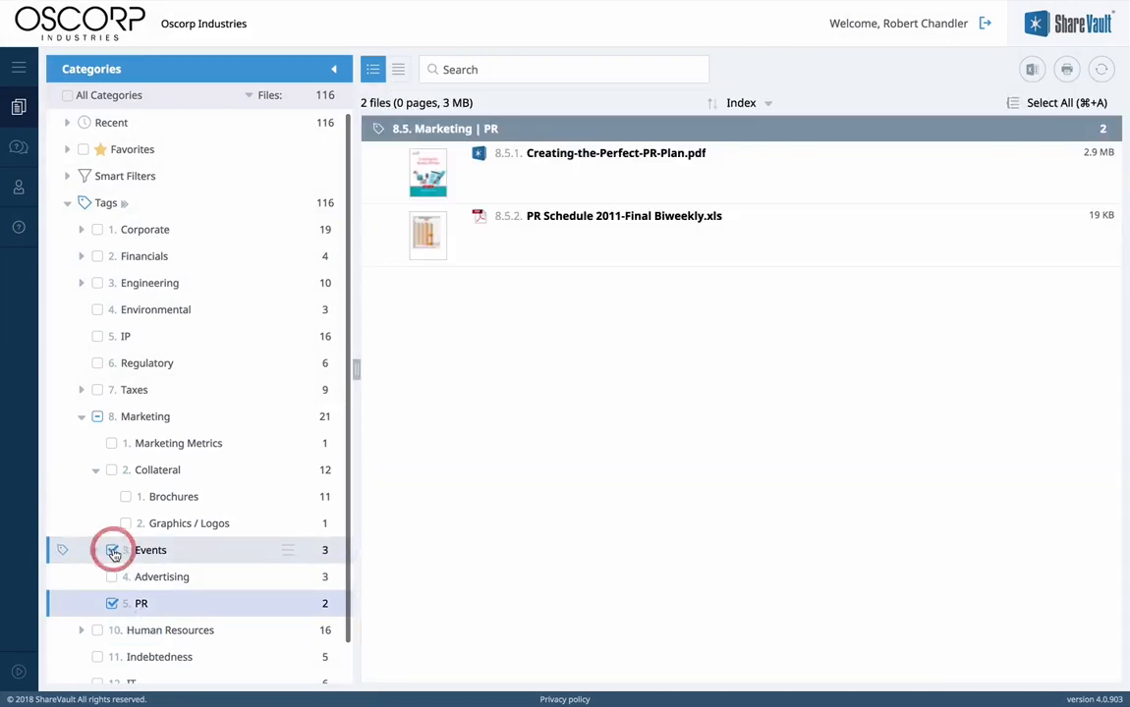
pyautogui.click(111, 470)
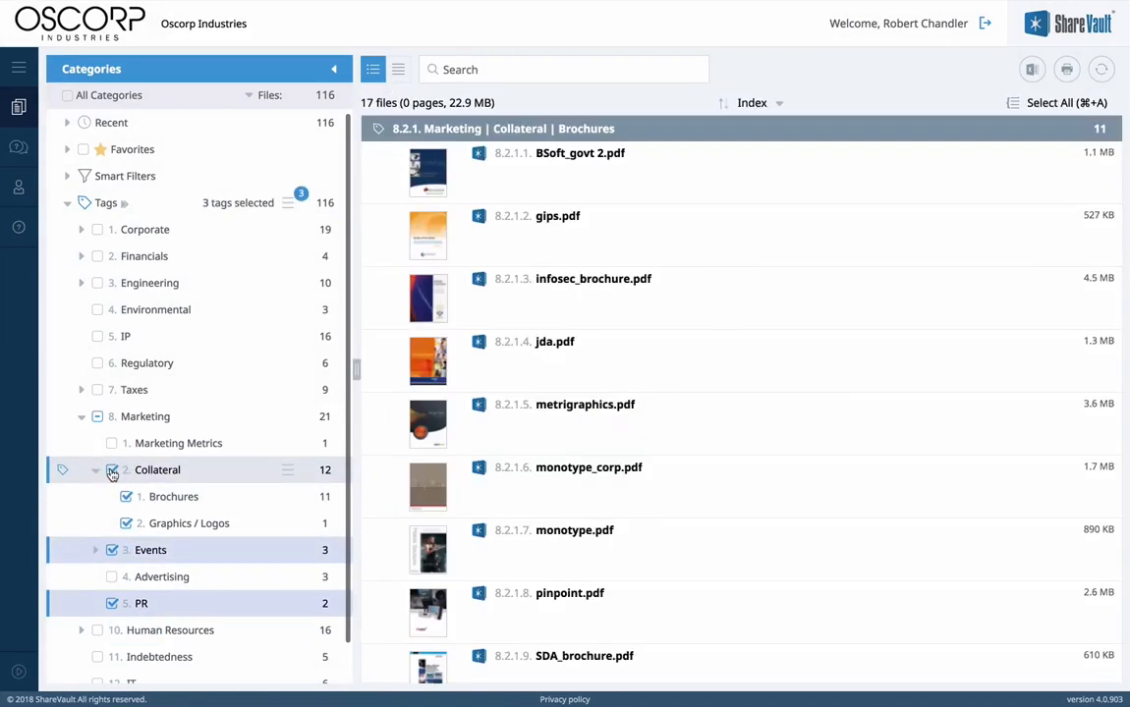
pyautogui.click(67, 95)
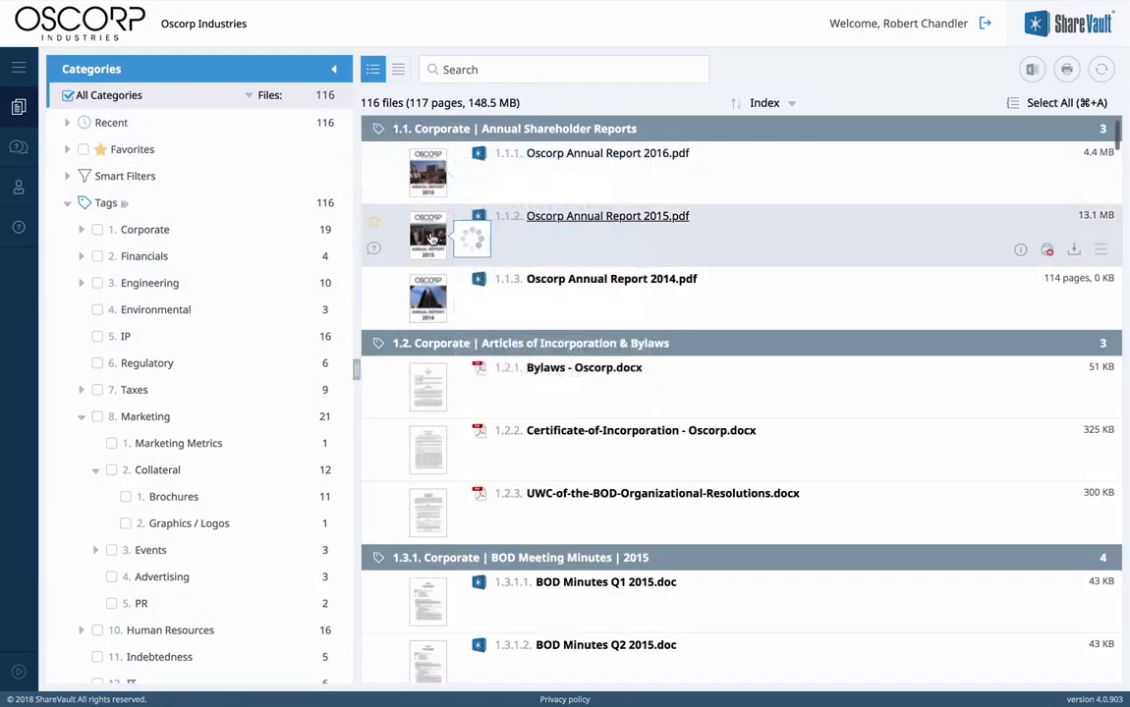
# Step: Search the data room for 'liability', narrowing the list to 14 files
pyautogui.moveTo(432, 294)
pyautogui.scroll(-10, 433, 293)
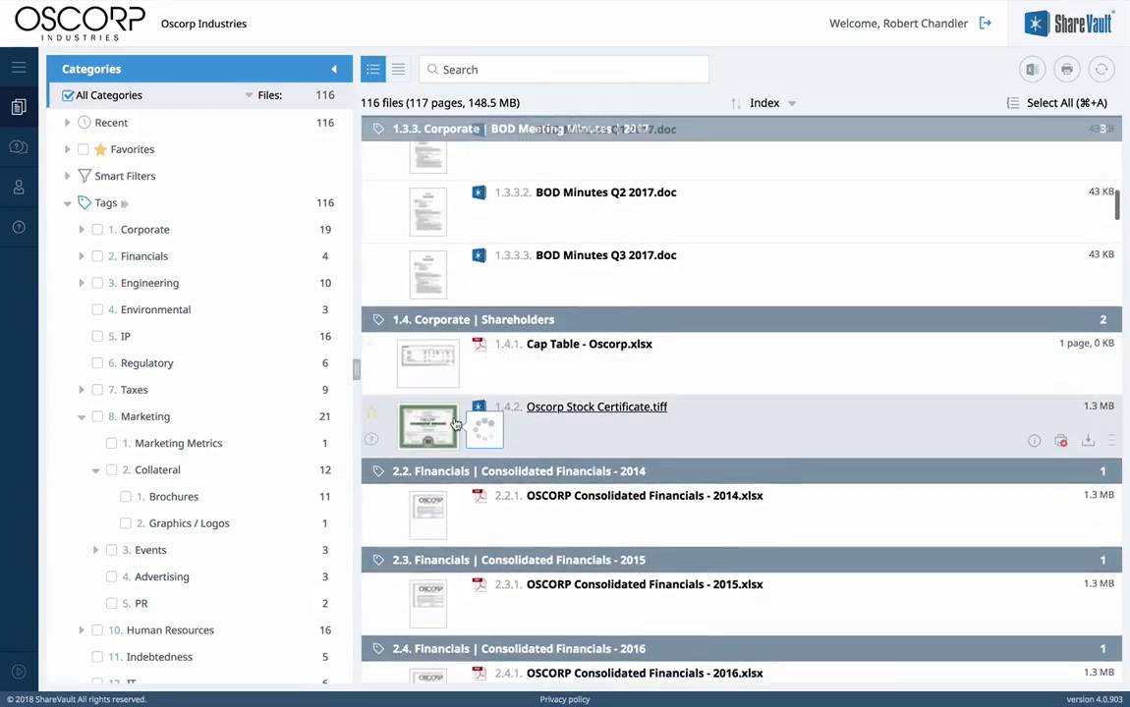
pyautogui.moveTo(455, 422)
pyautogui.click(476, 69)
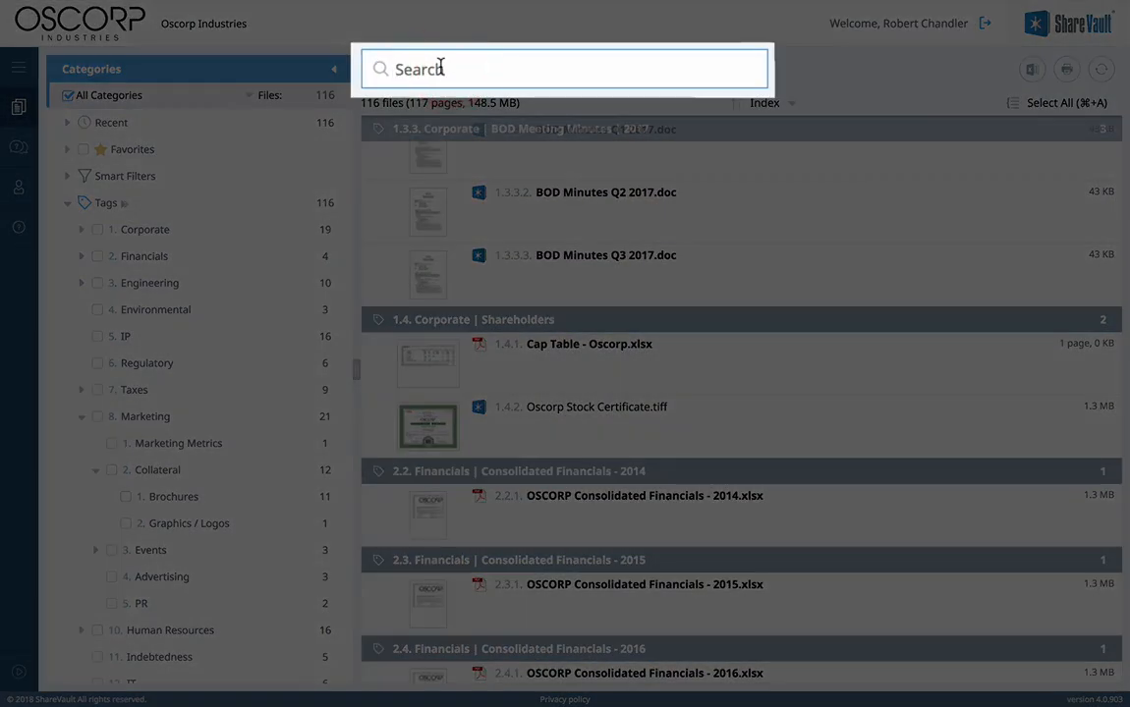
pyautogui.write('liabi')
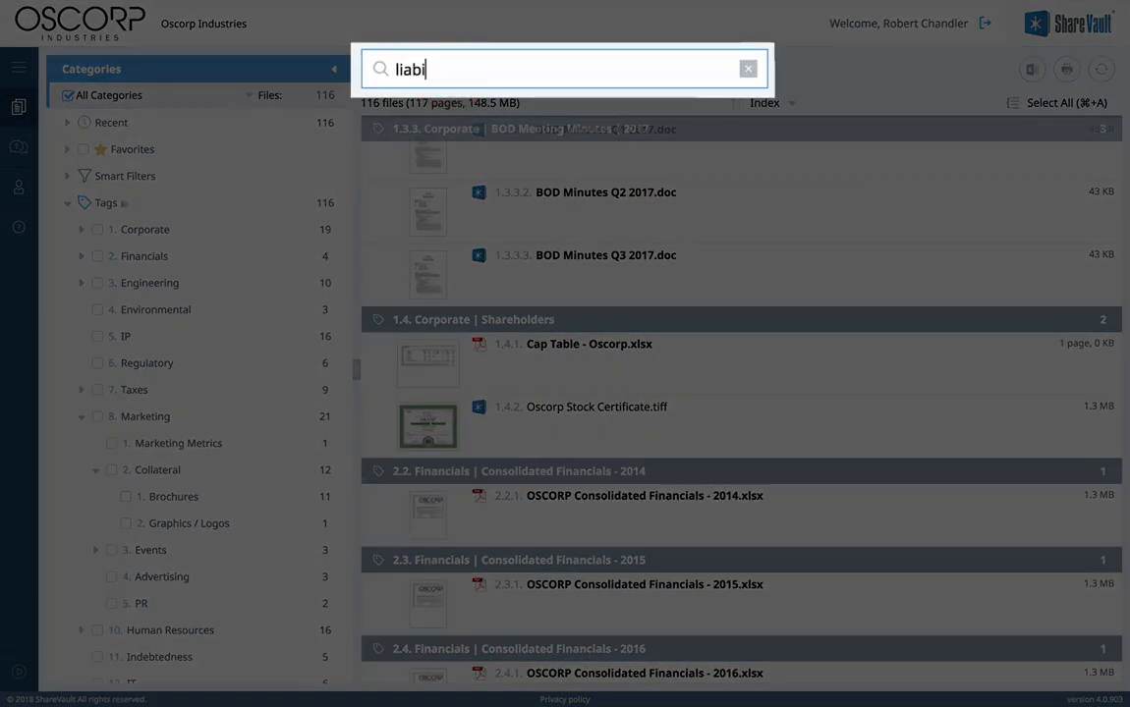
pyautogui.write('lity')
pyautogui.press('Return')
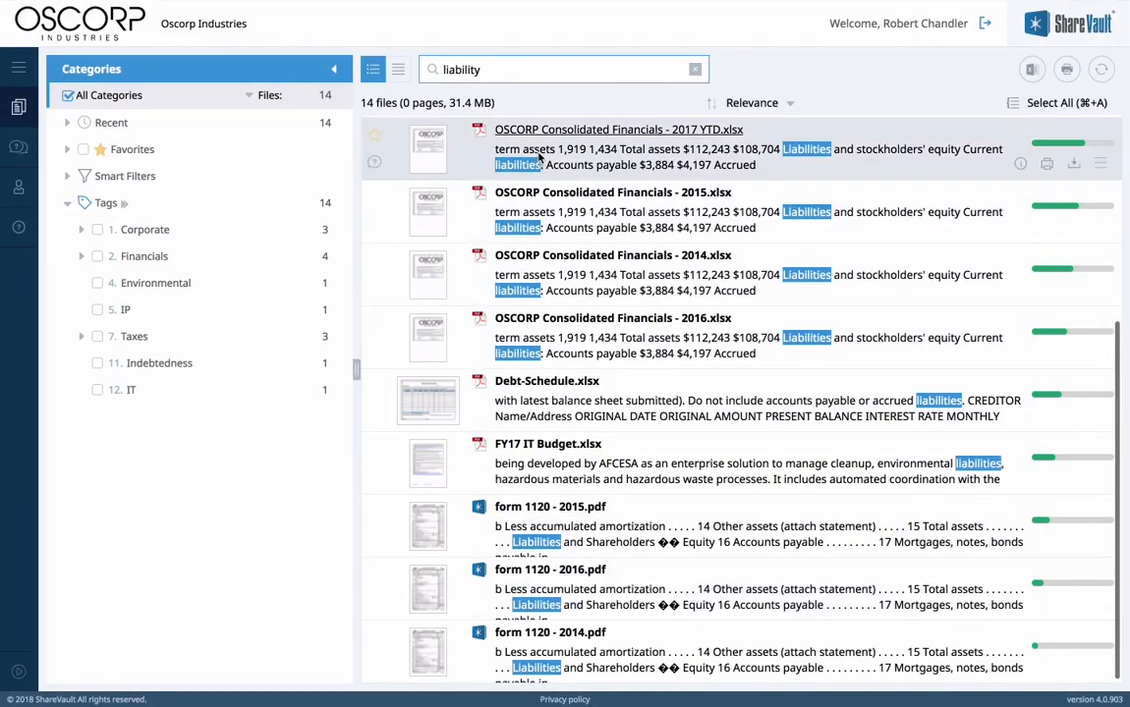
# Step: View the Oscorp Annual Report 2015.pdf result, then go back to the search results
pyautogui.scroll(3, 540, 167)
pyautogui.click(550, 224)
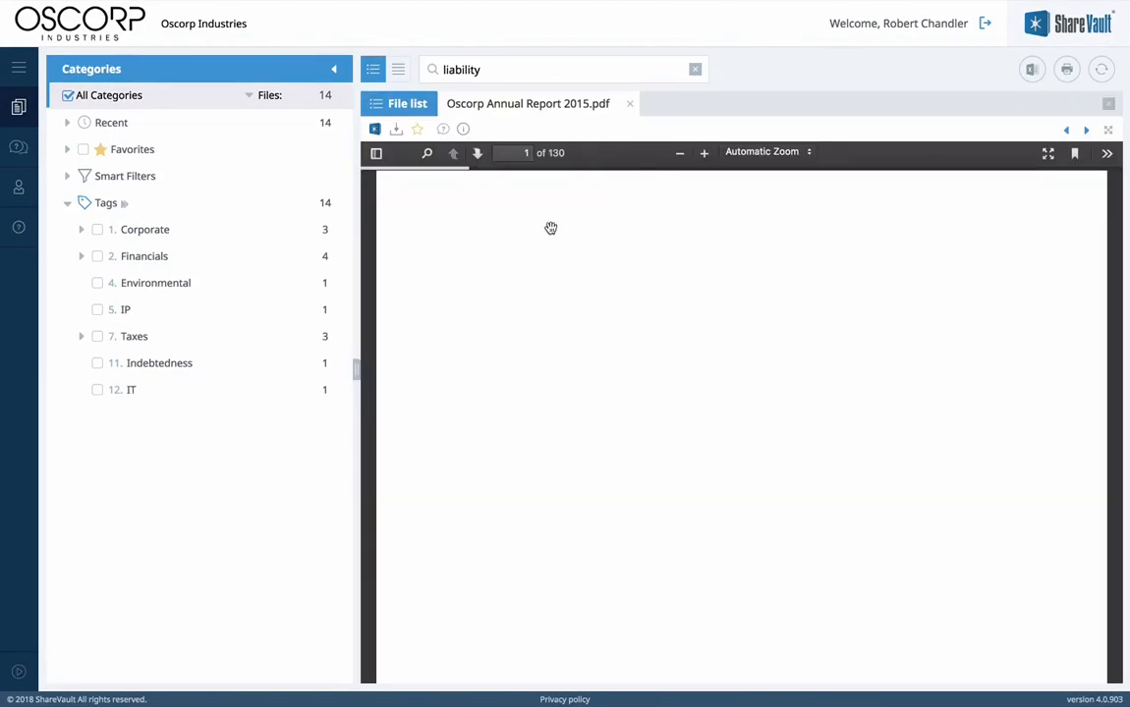
pyautogui.scroll(-5, 550, 228)
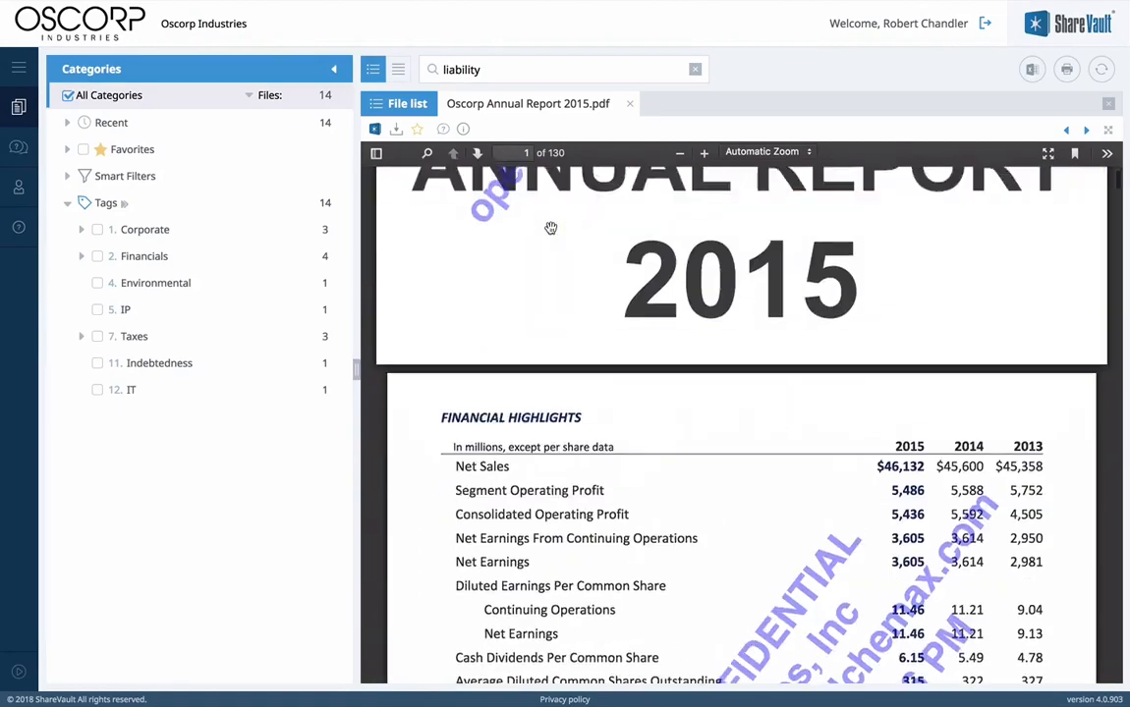
pyautogui.scroll(-5, 550, 228)
pyautogui.click(406, 106)
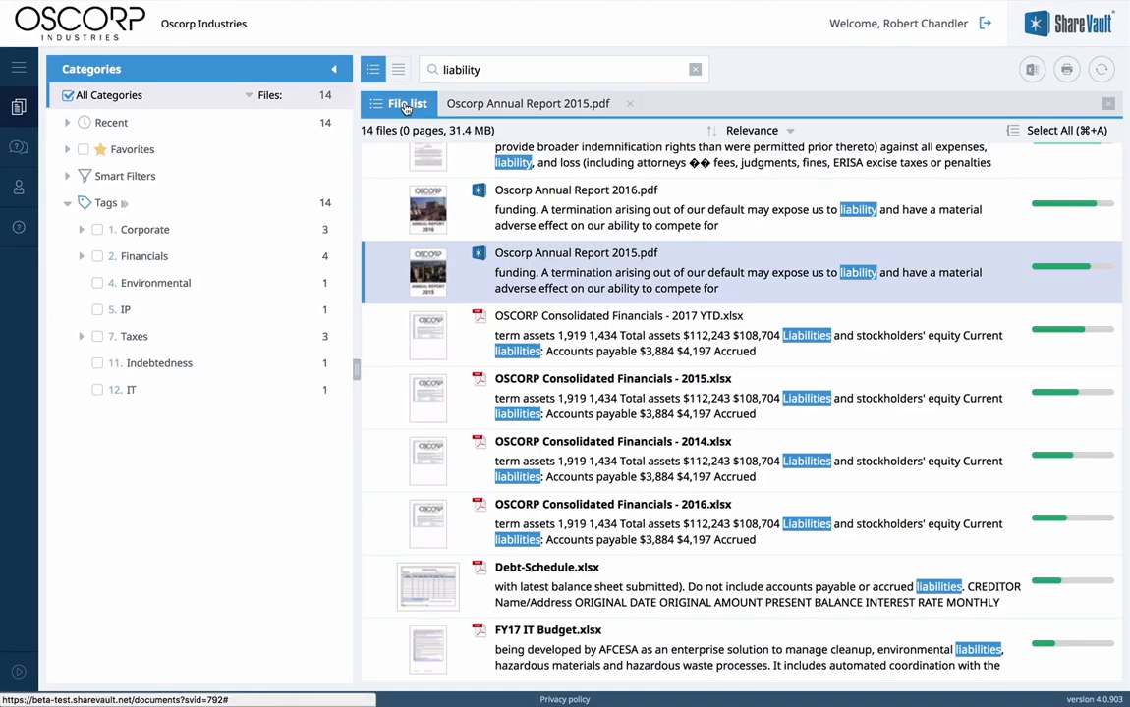
# Step: Open Oscorp Annual Report 2016.pdf alongside the 2015 report and save a copy of it
pyautogui.click(520, 192)
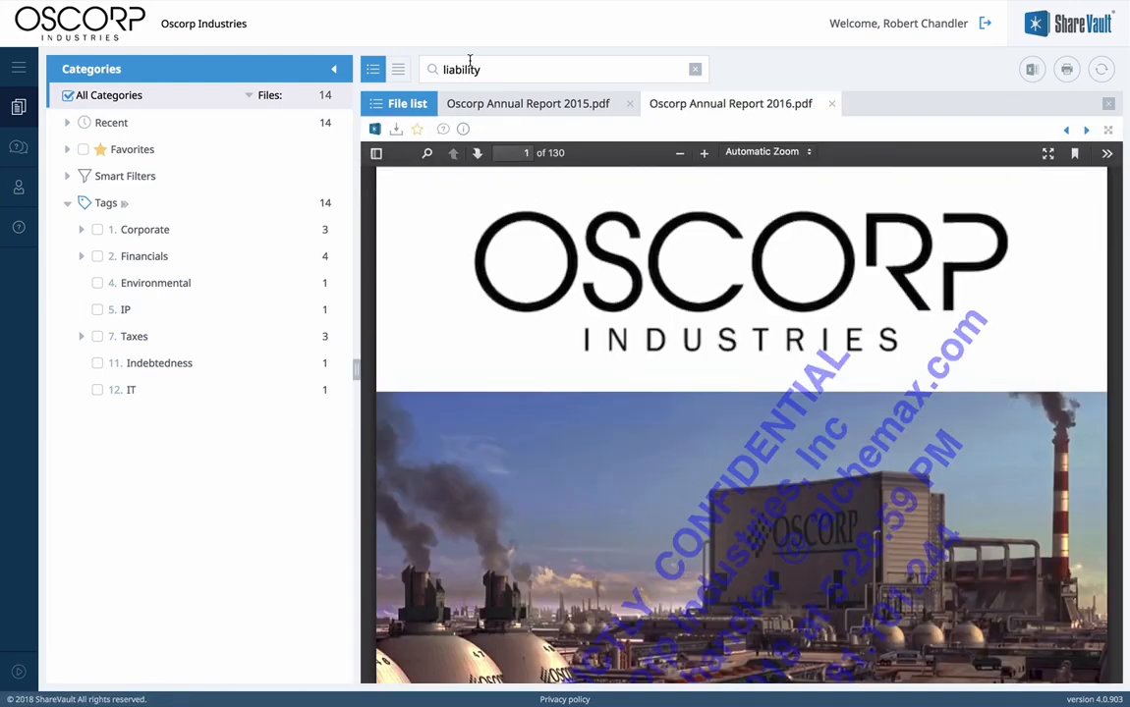
pyautogui.click(499, 114)
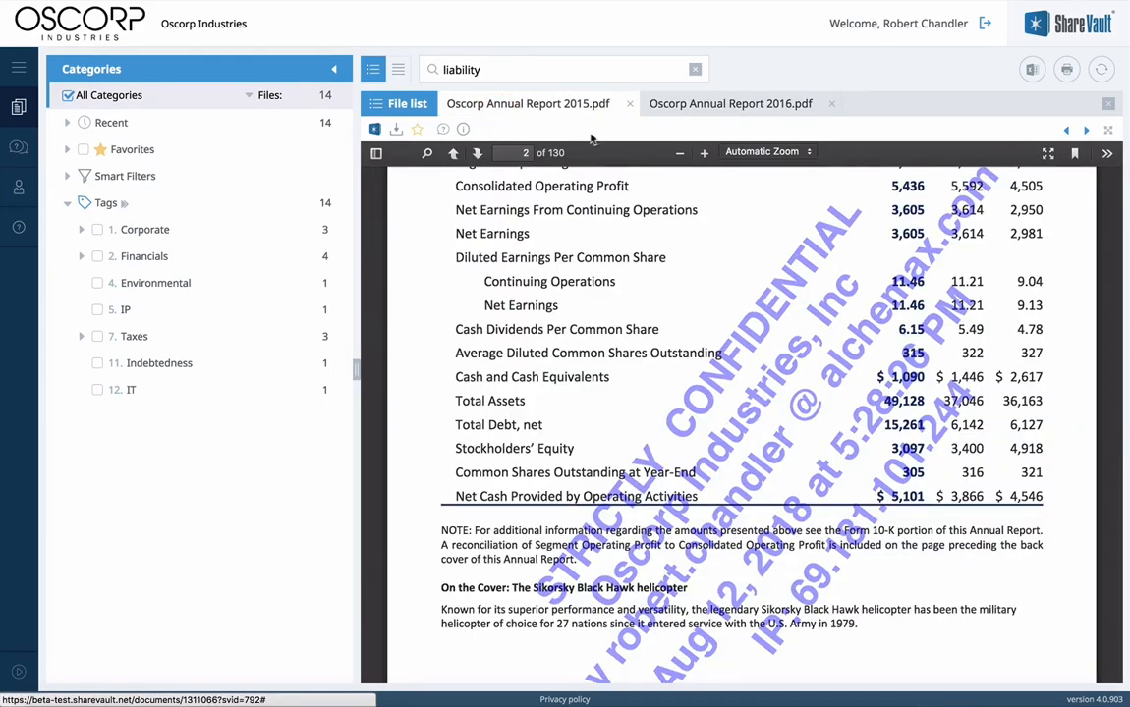
pyautogui.click(731, 104)
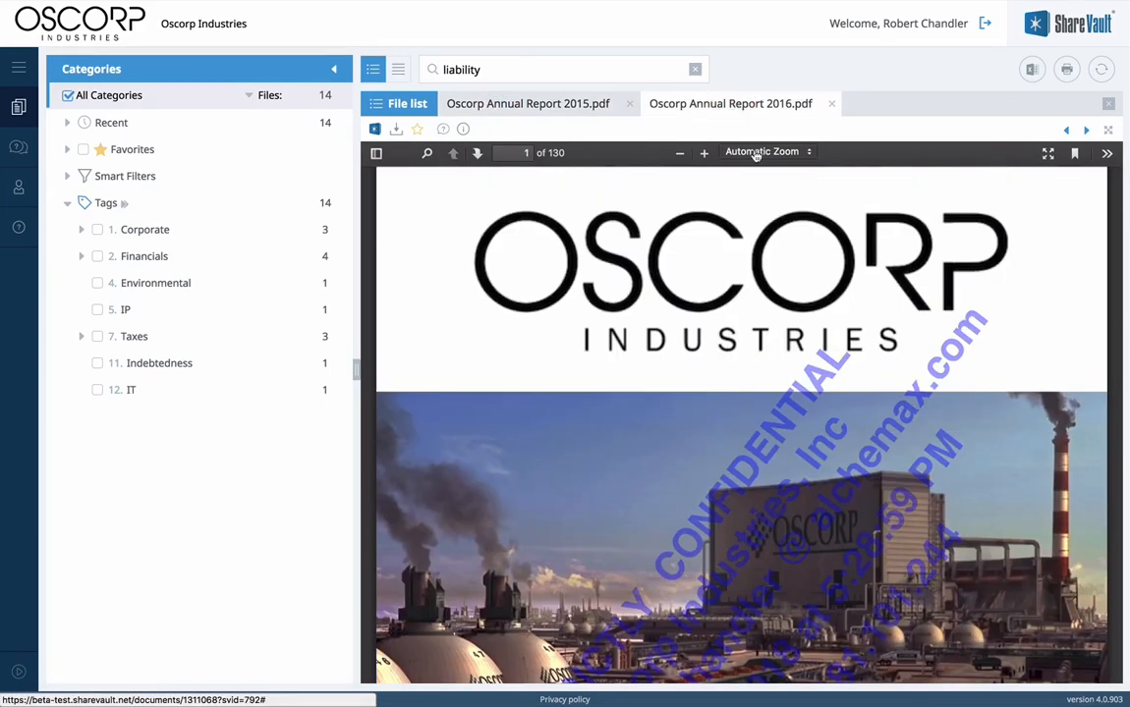
pyautogui.scroll(-10, 787, 288)
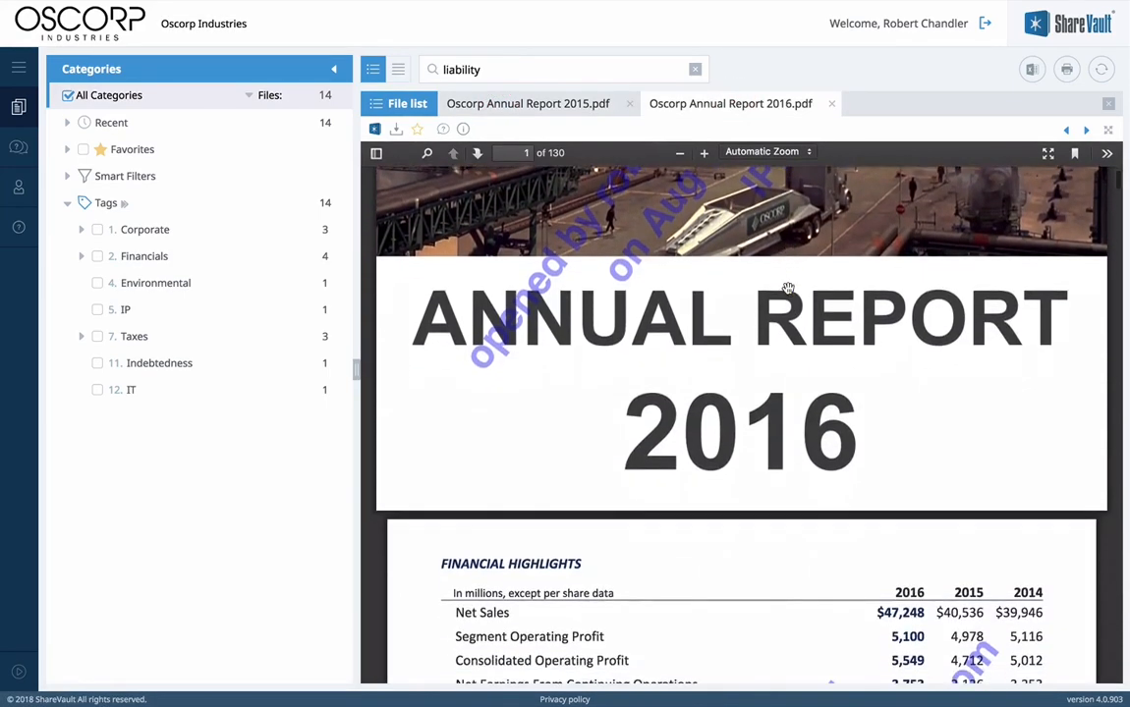
pyautogui.scroll(-4, 788, 288)
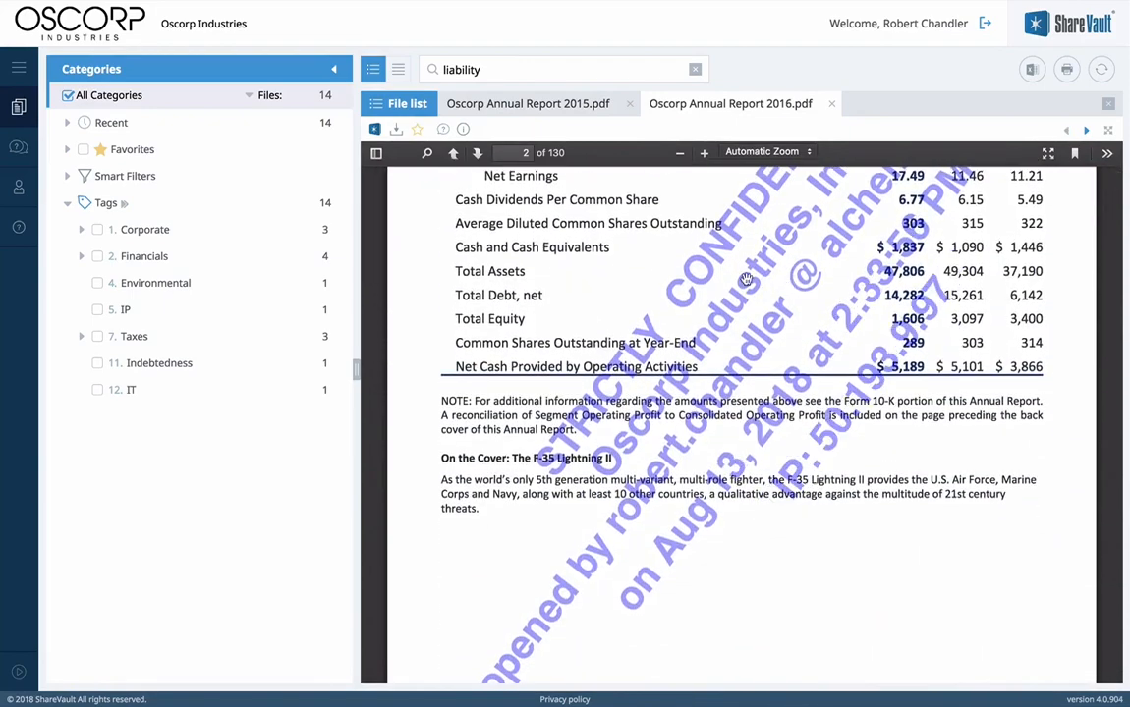
pyautogui.click(395, 129)
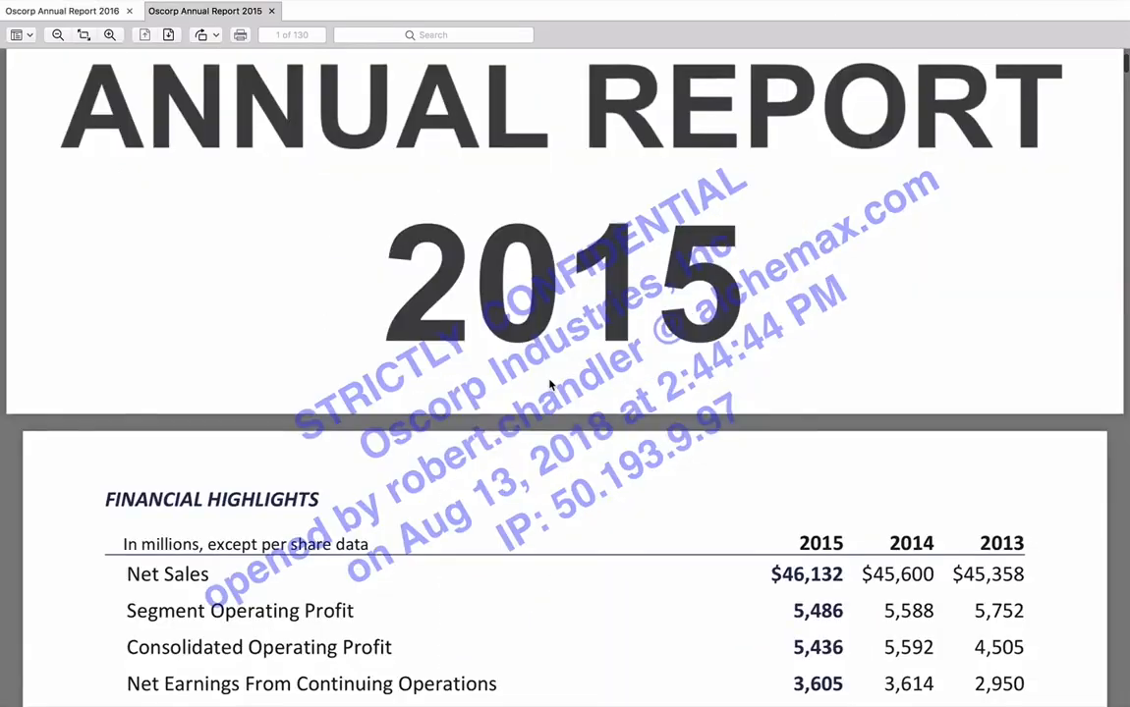
# Step: Scroll through the saved 2016 annual report
pyautogui.scroll(-5, 550, 385)
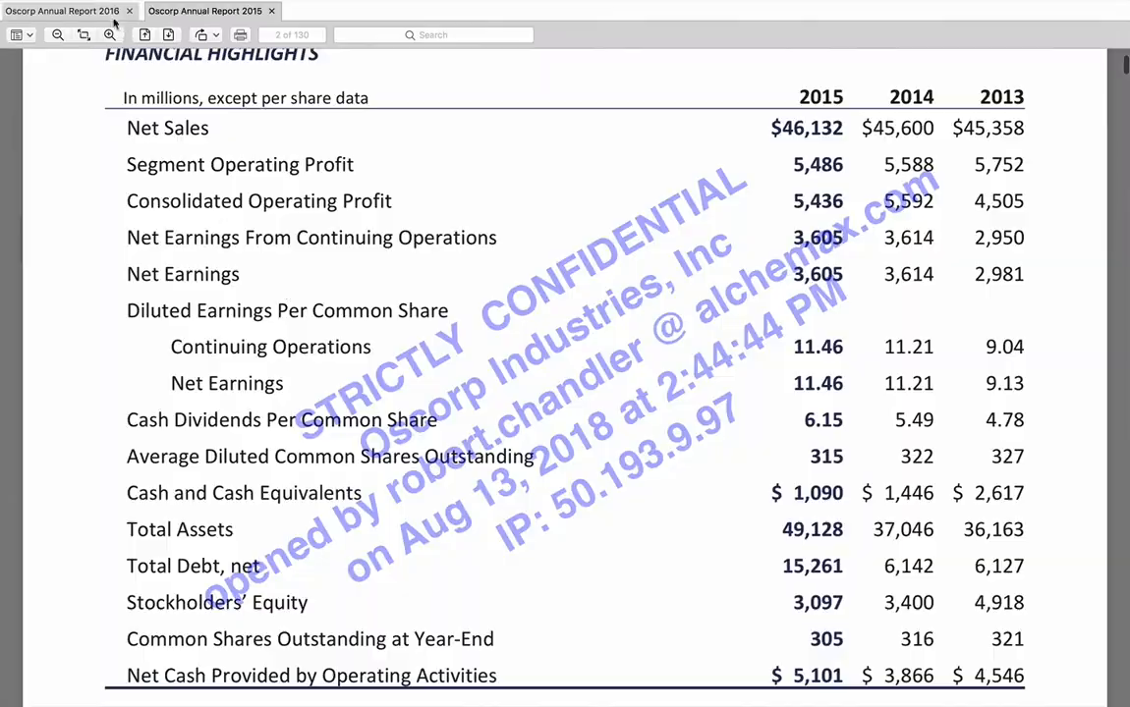
pyautogui.click(111, 14)
pyautogui.scroll(-10, 201, 320)
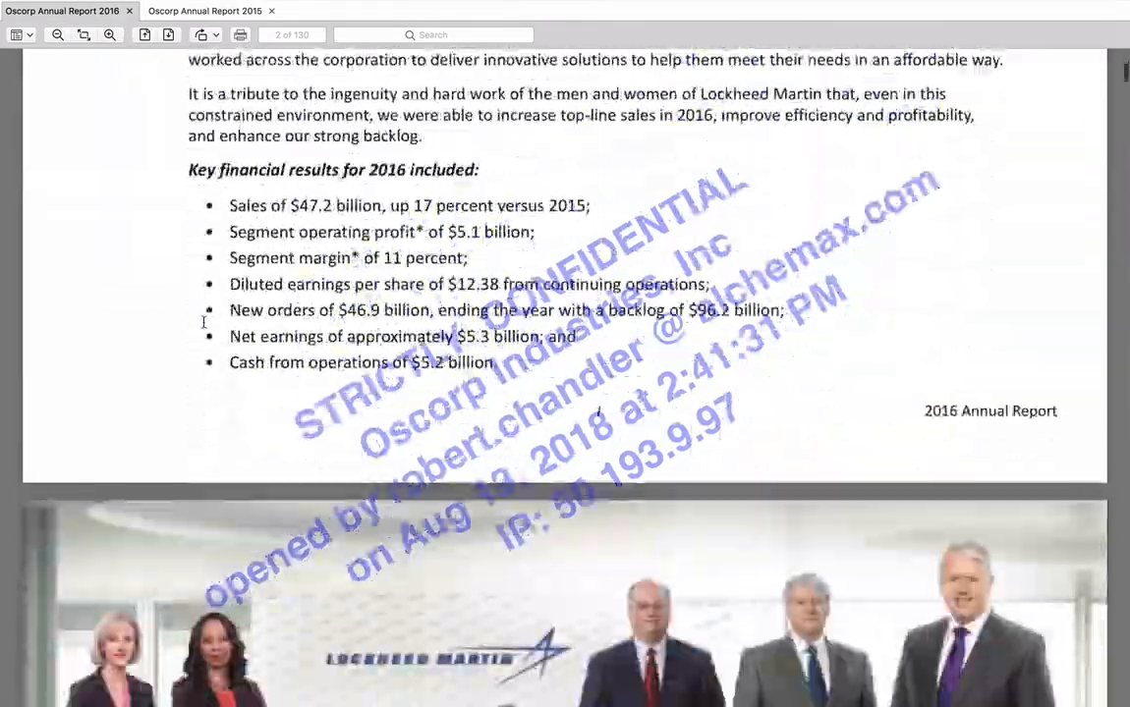
pyautogui.scroll(-20, 201, 322)
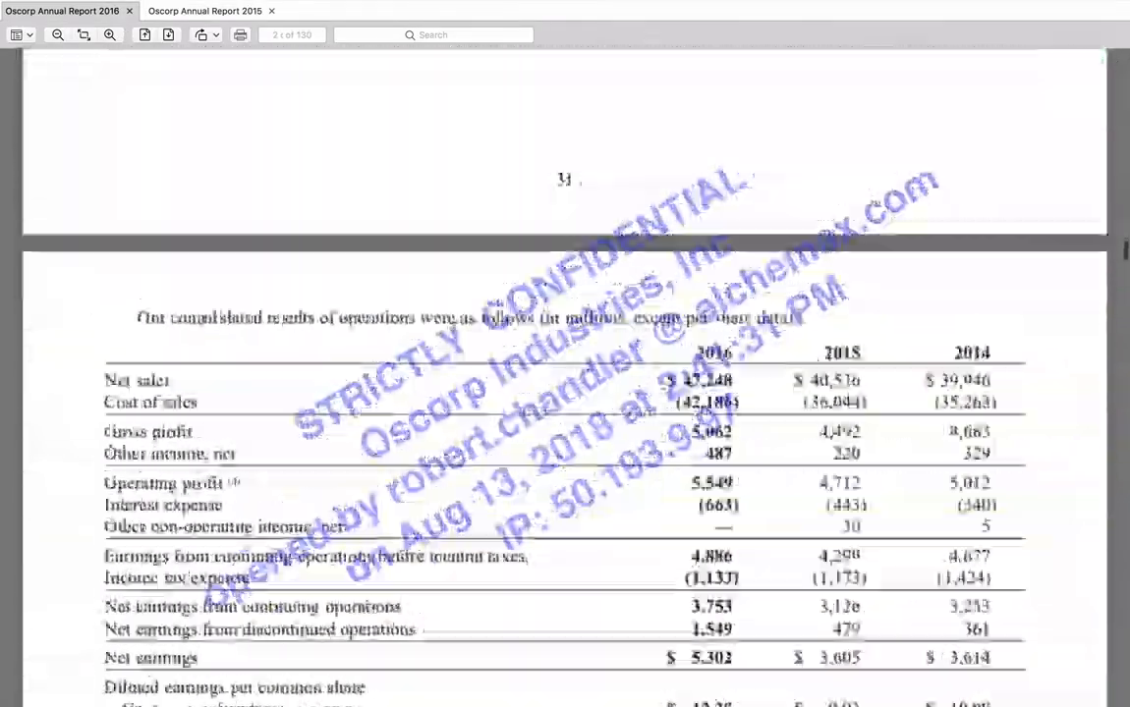
pyautogui.scroll(-20, 203, 322)
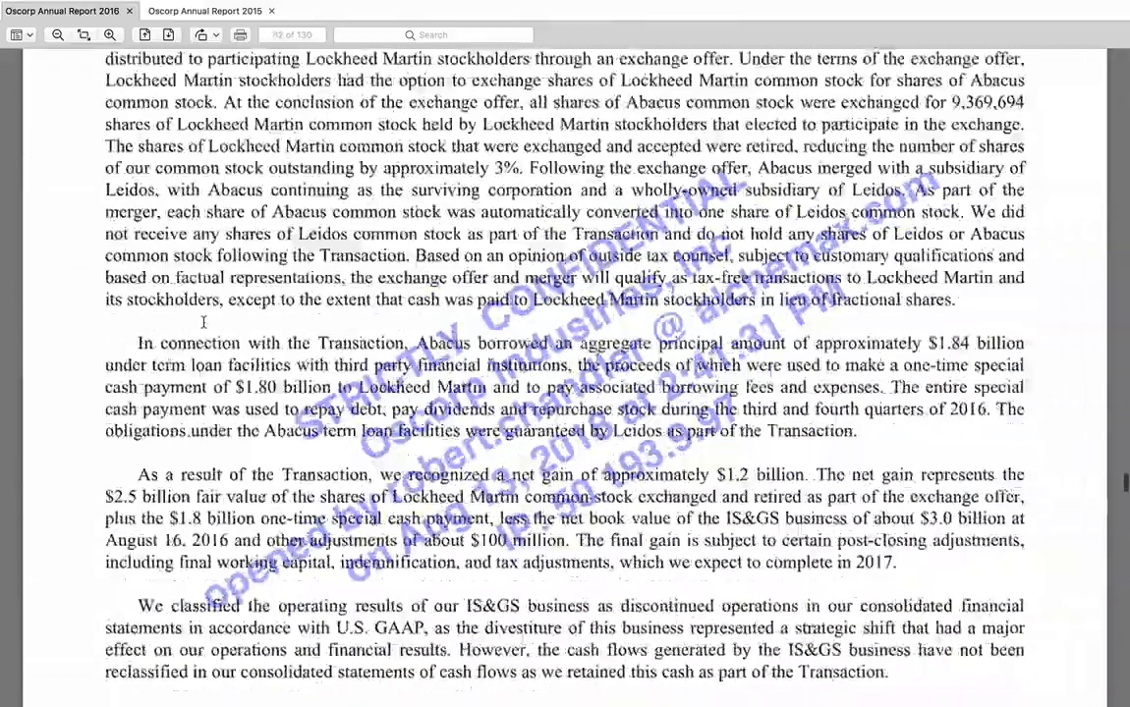
pyautogui.scroll(-1, 204, 320)
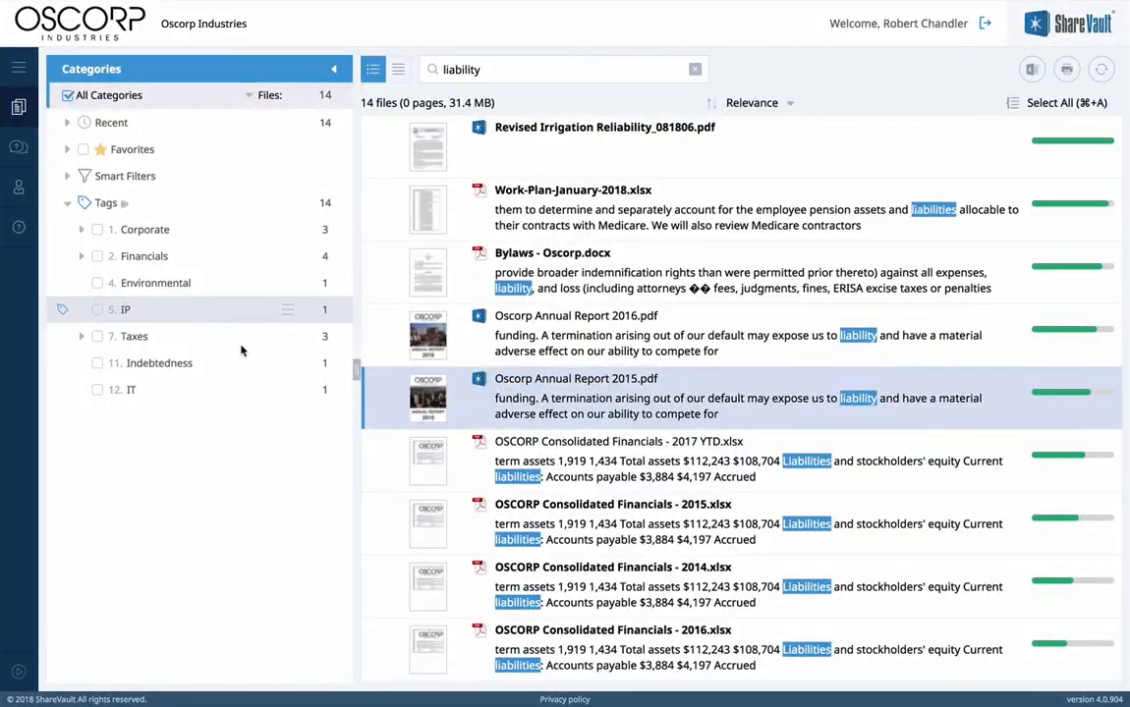
# Step: Review the Cash Flow and Yearly Income Statements sheets of OSCORP Consolidated Financials - 2017 YTD.xlsx
pyautogui.click(554, 448)
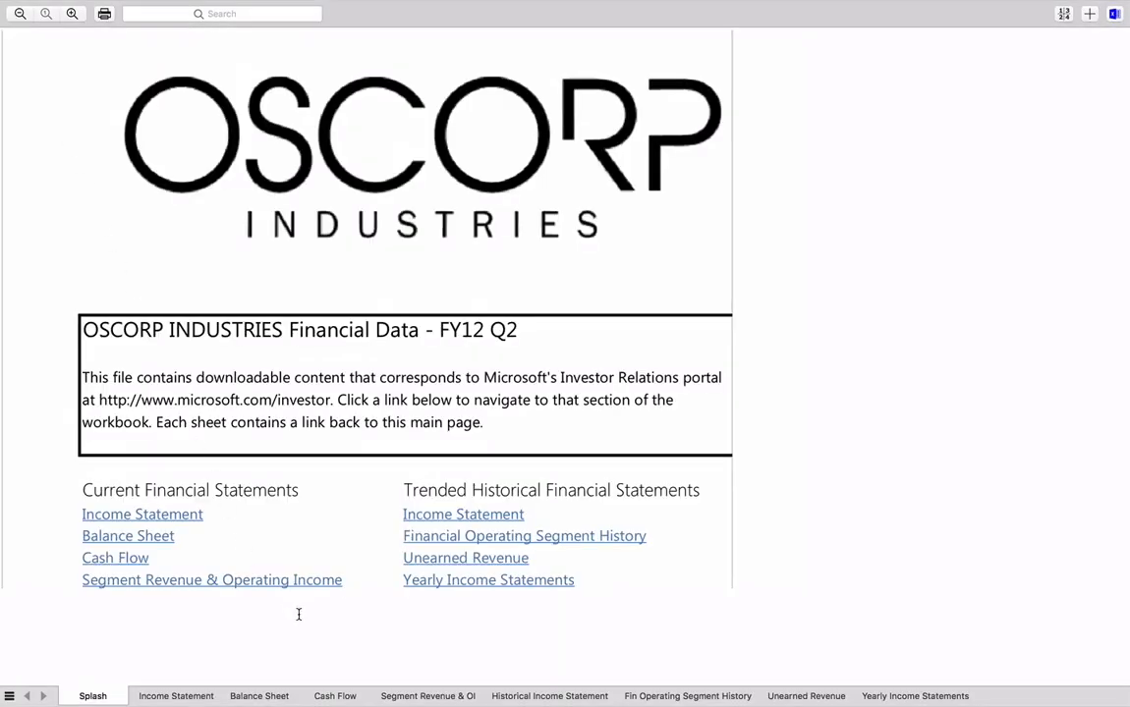
pyautogui.click(334, 696)
pyautogui.scroll(-15, 345, 551)
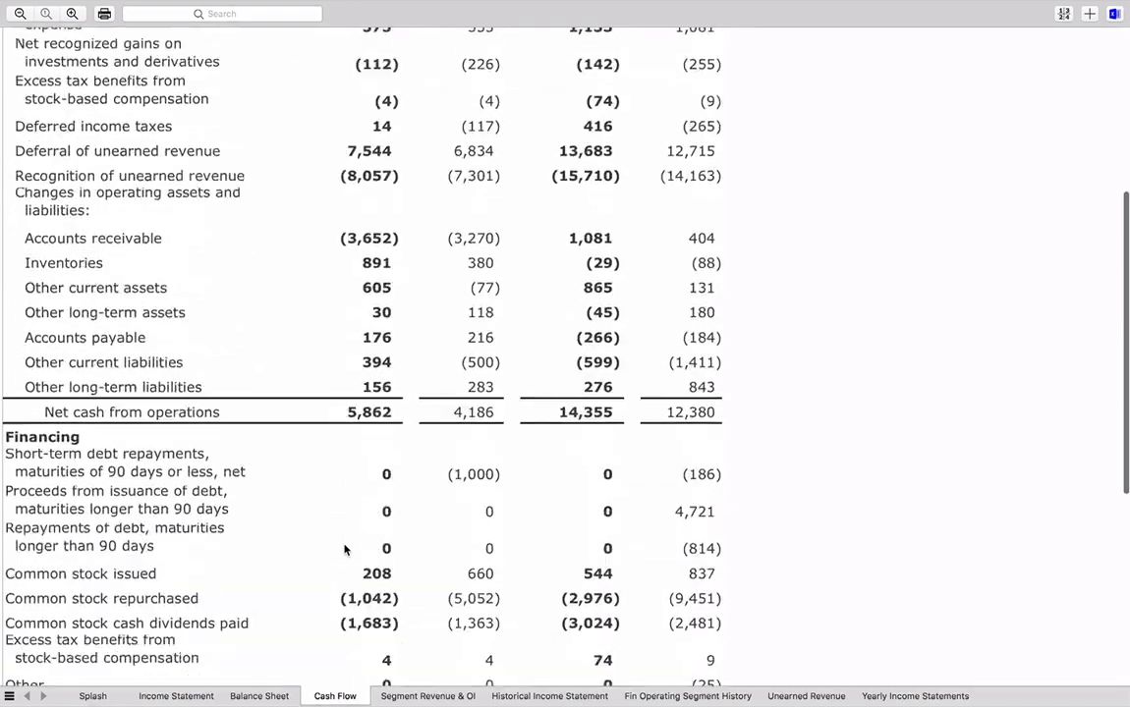
pyautogui.click(944, 701)
pyautogui.hscroll(8, 822, 603)
pyautogui.hotkey('ctrl', 'Right')
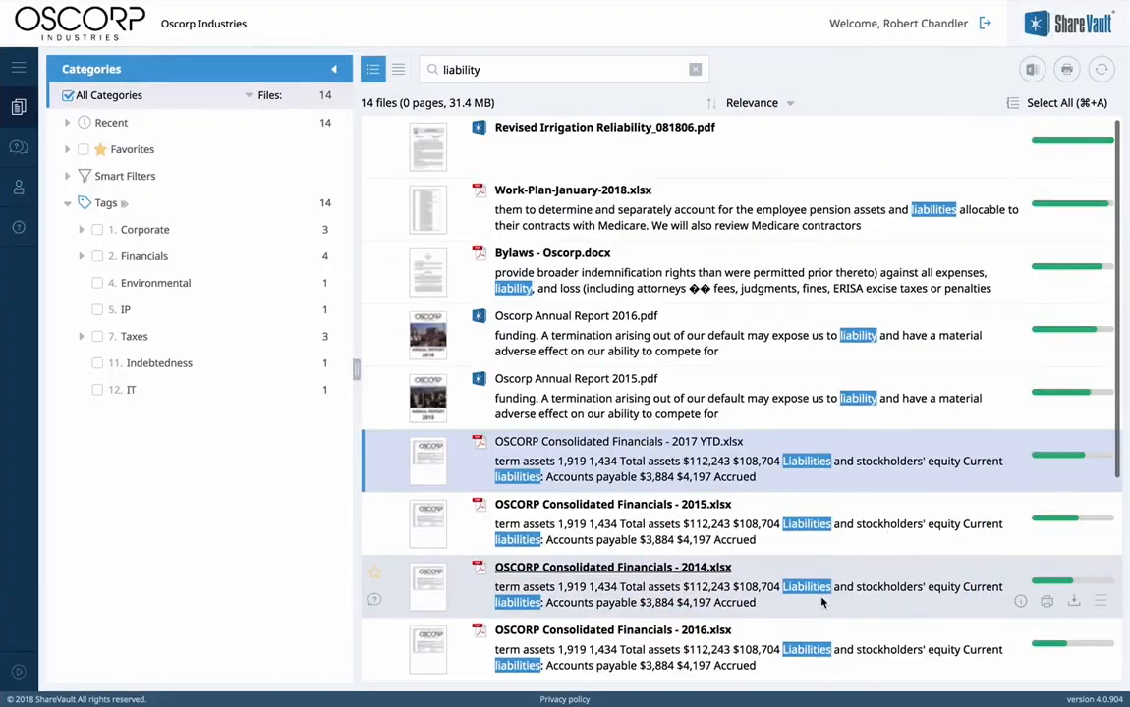
# Step: Show all 116 files, select Articles of Incorporation & Bylaws rows 1.2.1–1.2.3, and open batch actions
pyautogui.click(695, 70)
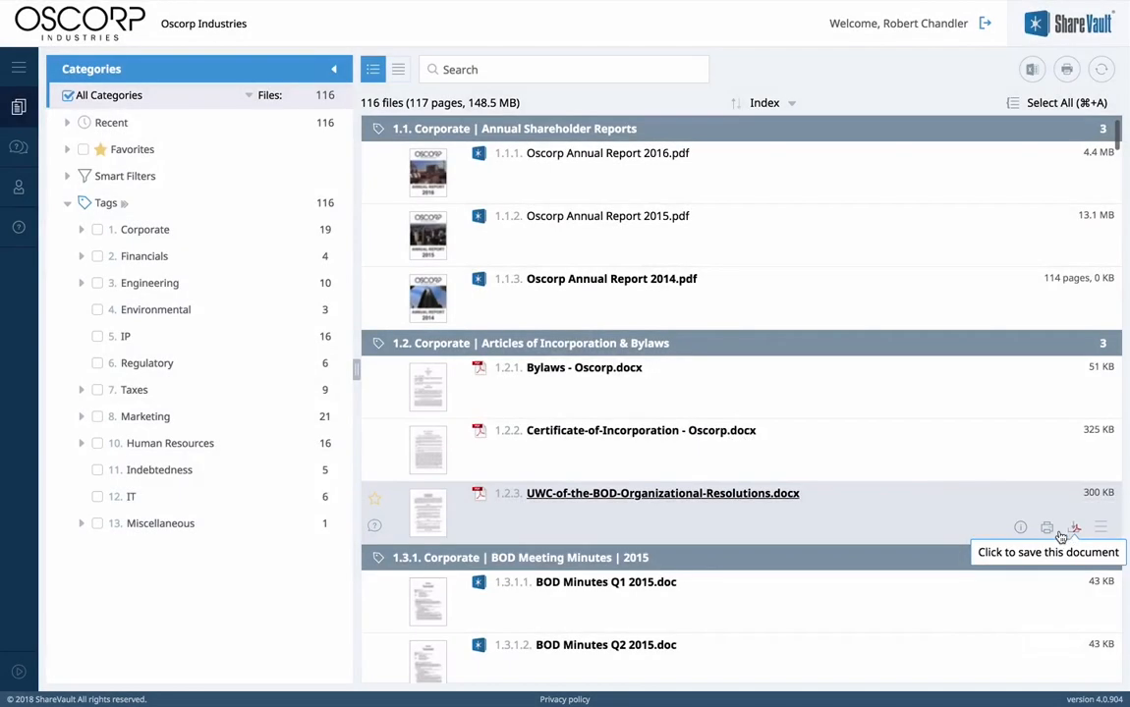
pyautogui.moveTo(958, 512); pyautogui.dragTo(952, 383)
pyautogui.click(1097, 99)
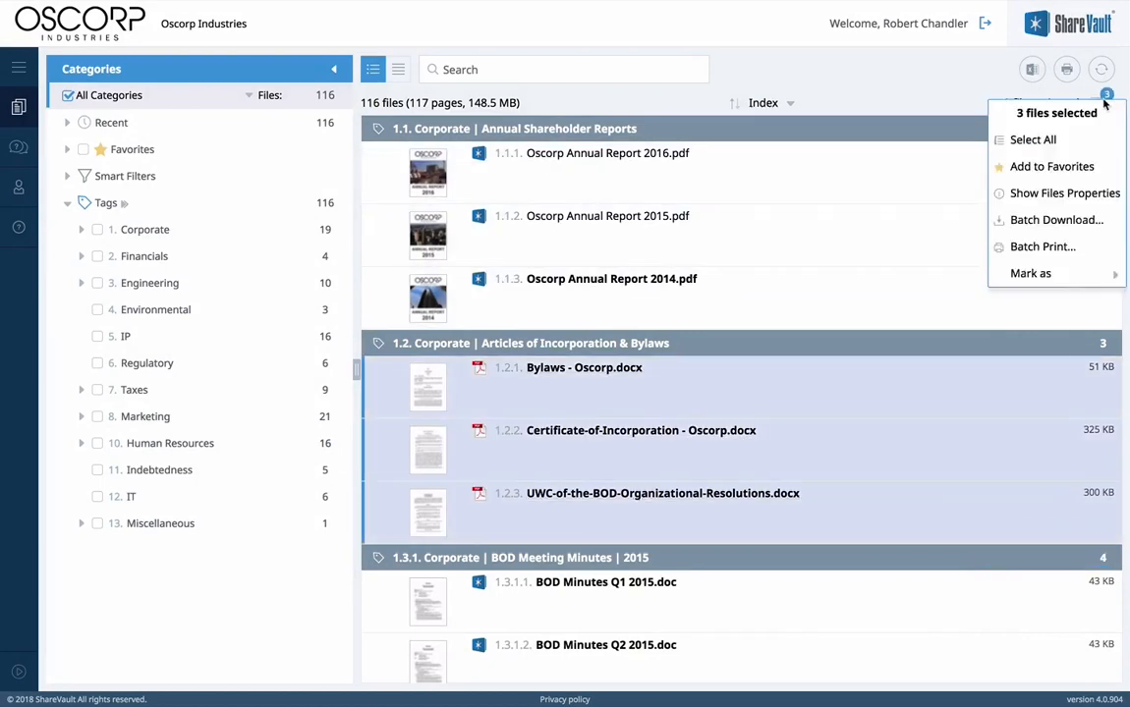